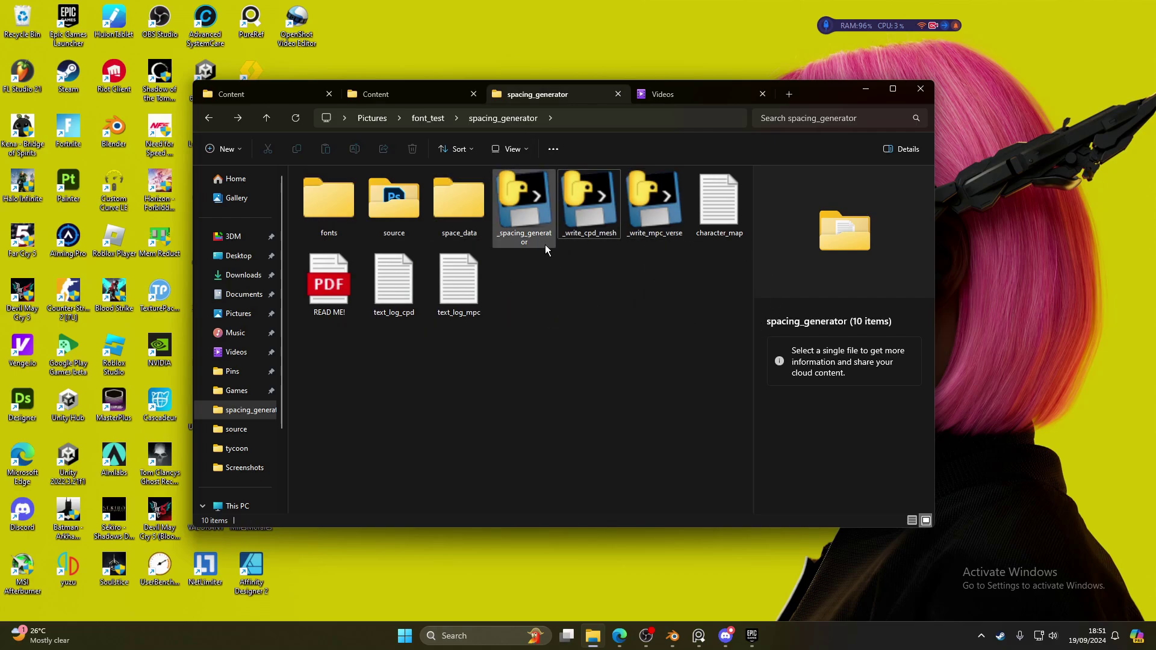
Step: Copy the DTDML, DTDMP and DTDMU folders from the Dynamic_Display_Text_Material plugin's Content folder
left_click(271, 95)
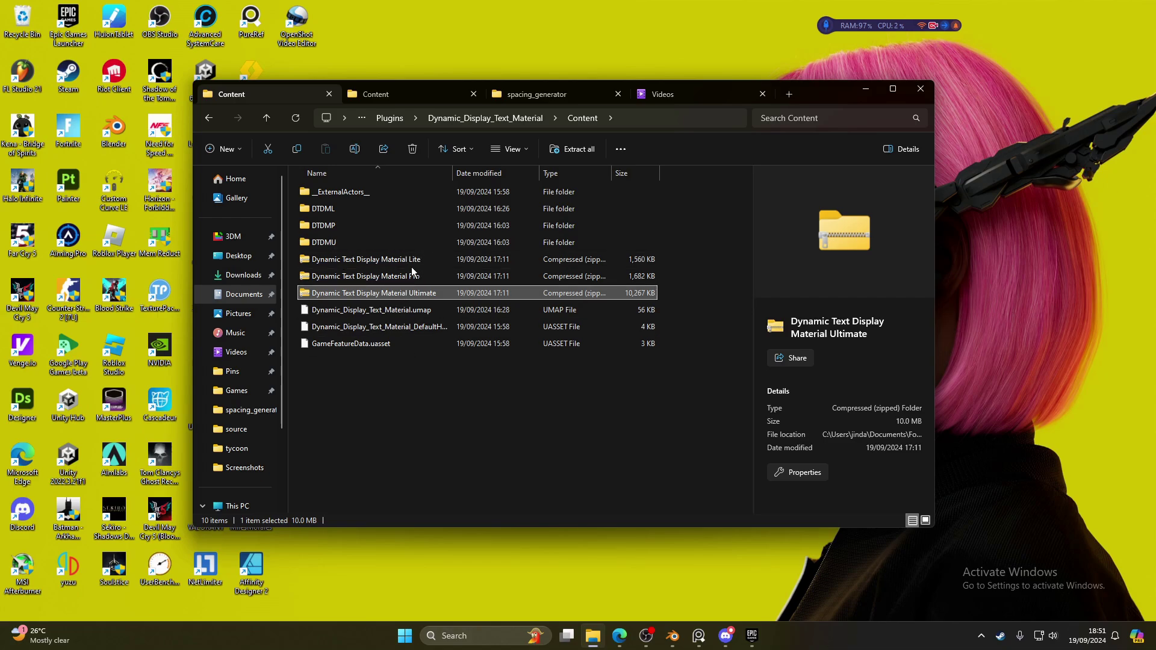
left_click(382, 260)
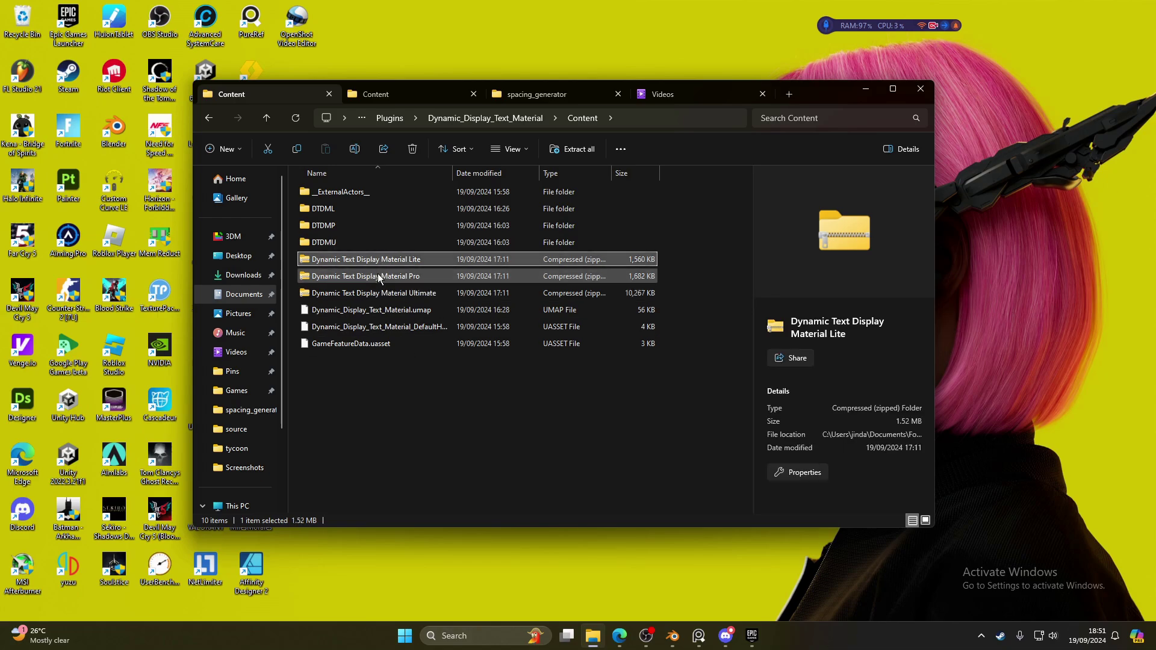
left_click(382, 277)
left_click(381, 293)
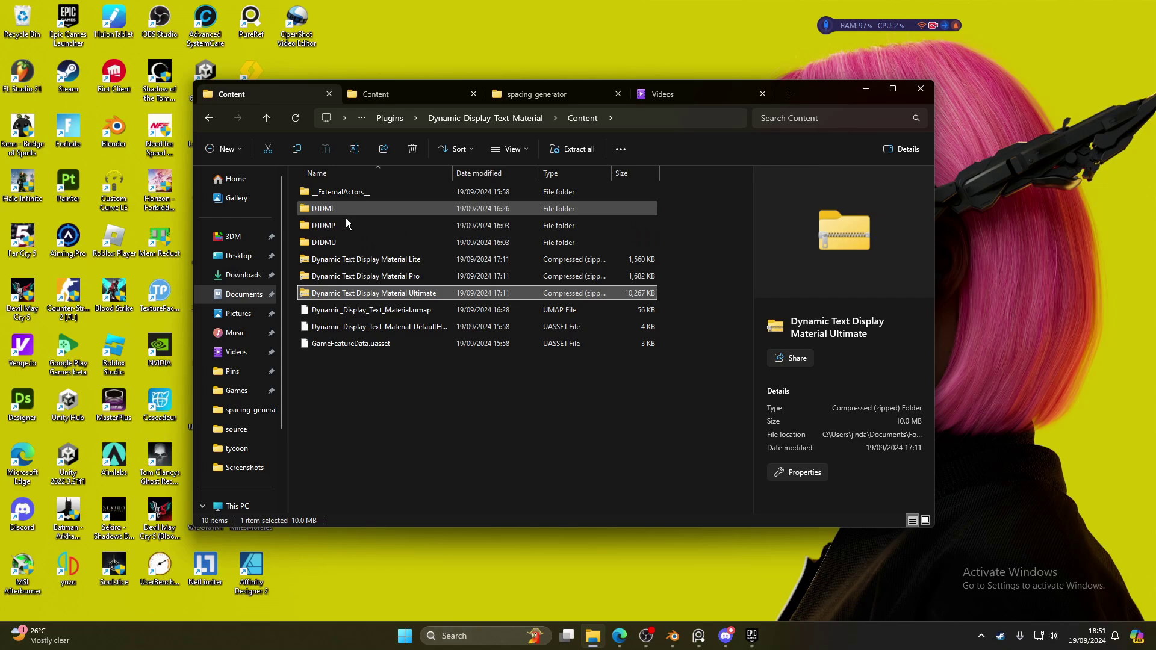
left_click(330, 208)
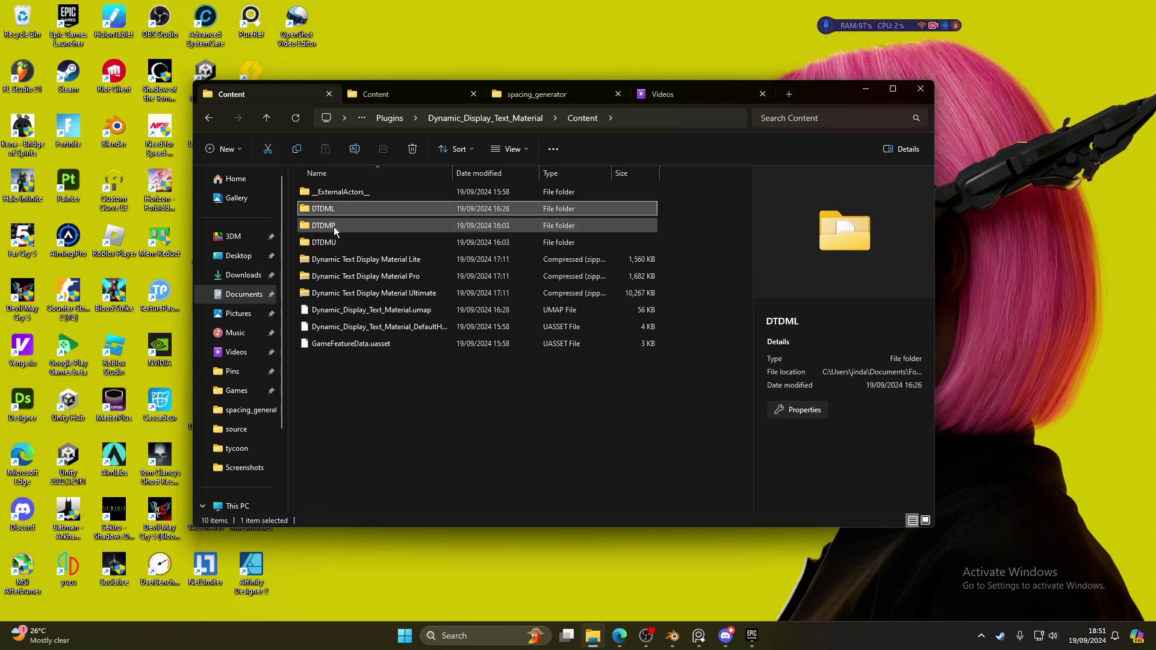
left_click(335, 243, "shift")
key("ctrl+c")
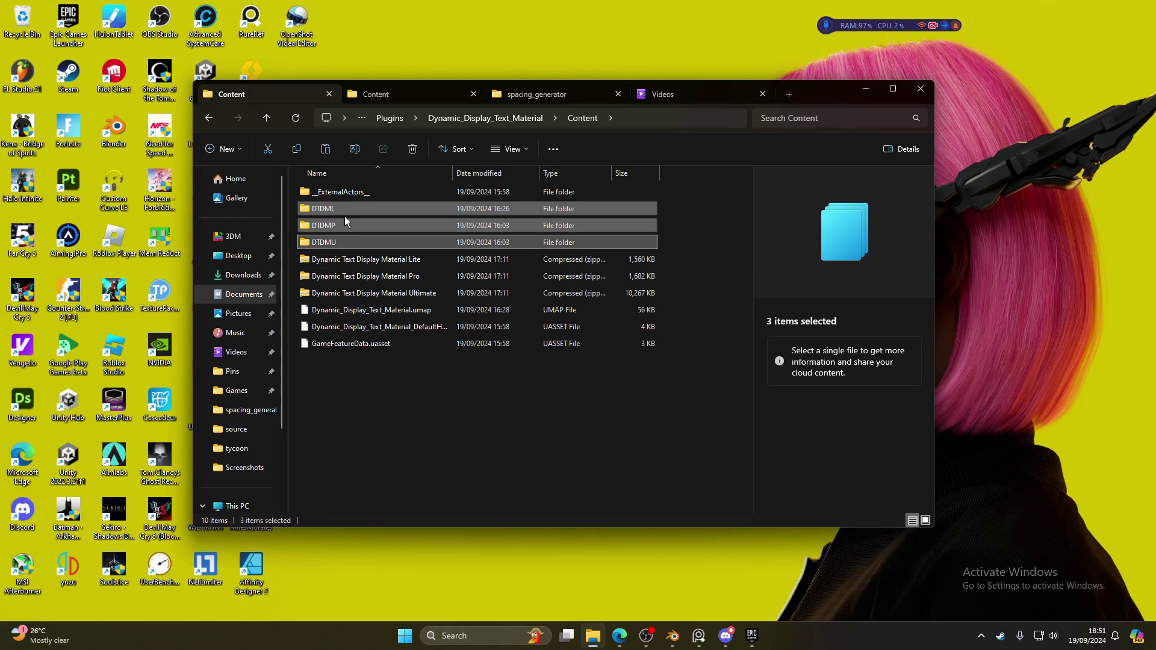
Step: Paste the three copied folders into the Content folder of the MyProject plugin under Fortnite Projects
left_click(383, 96)
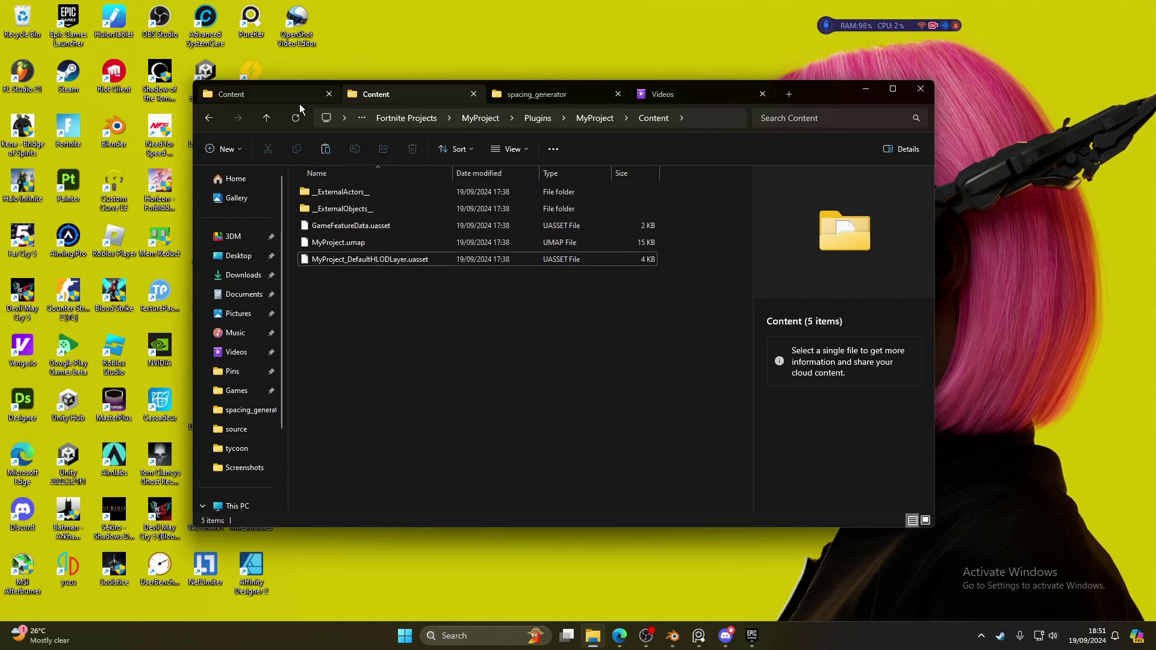
left_click(267, 118)
left_click(267, 119)
left_click(267, 119)
left_click(206, 118)
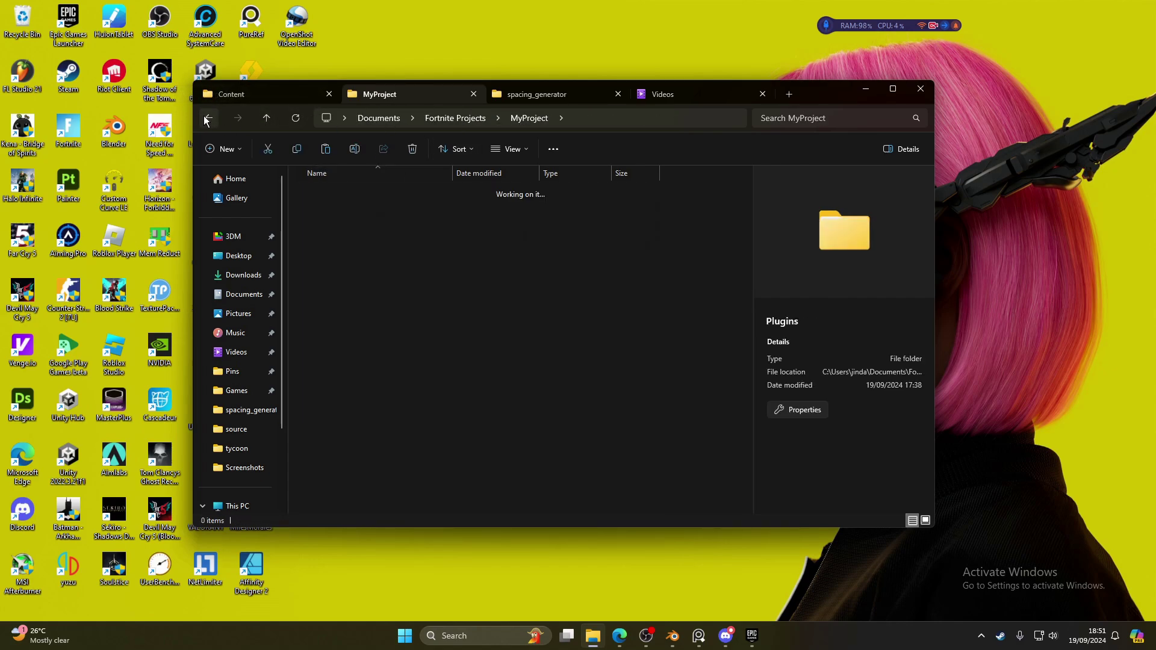
left_click(205, 117)
left_click(206, 118)
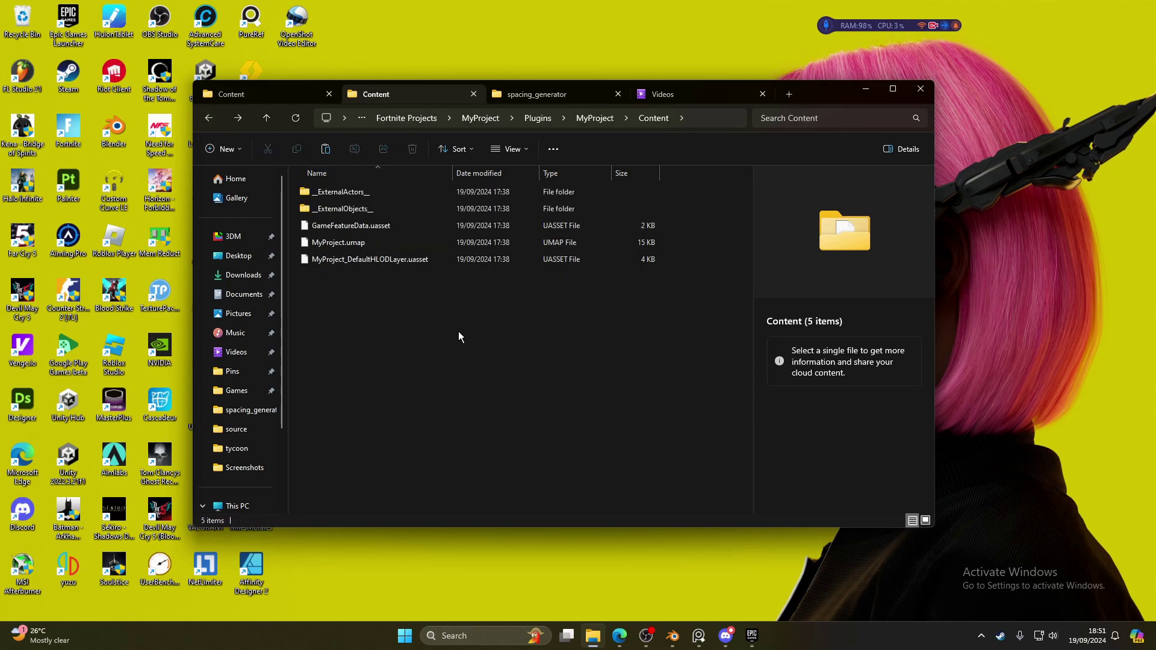
key("ctrl+v")
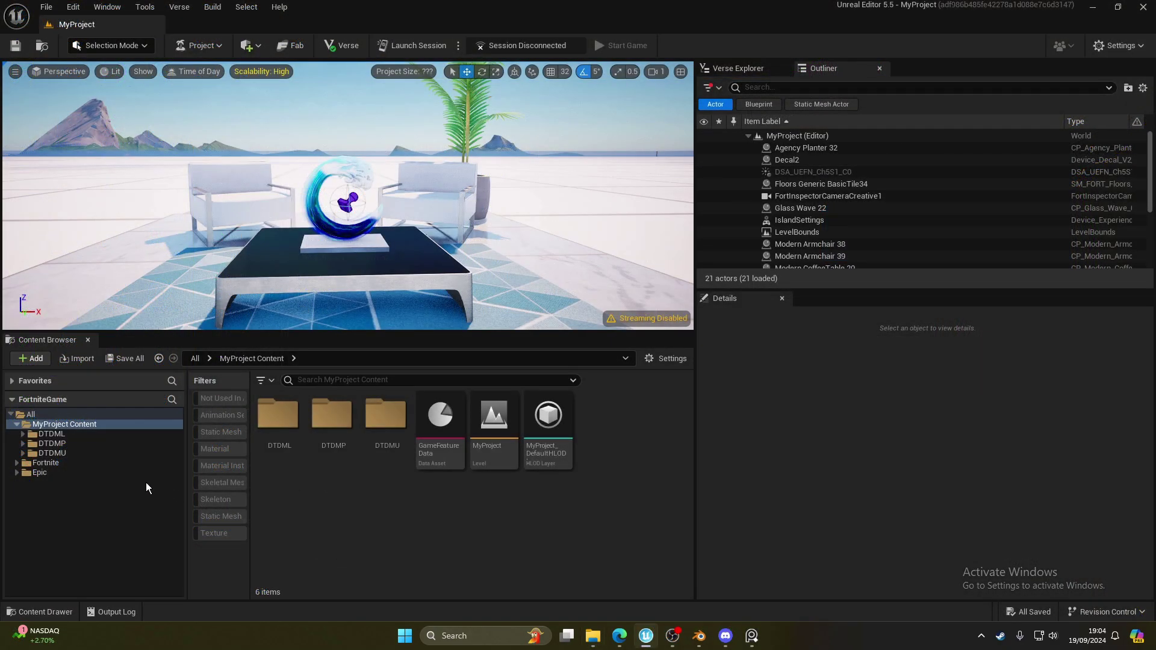
Step: Open the DTDMU folder in the MyProject content and review its Images subfolders and material instances
left_click(52, 424)
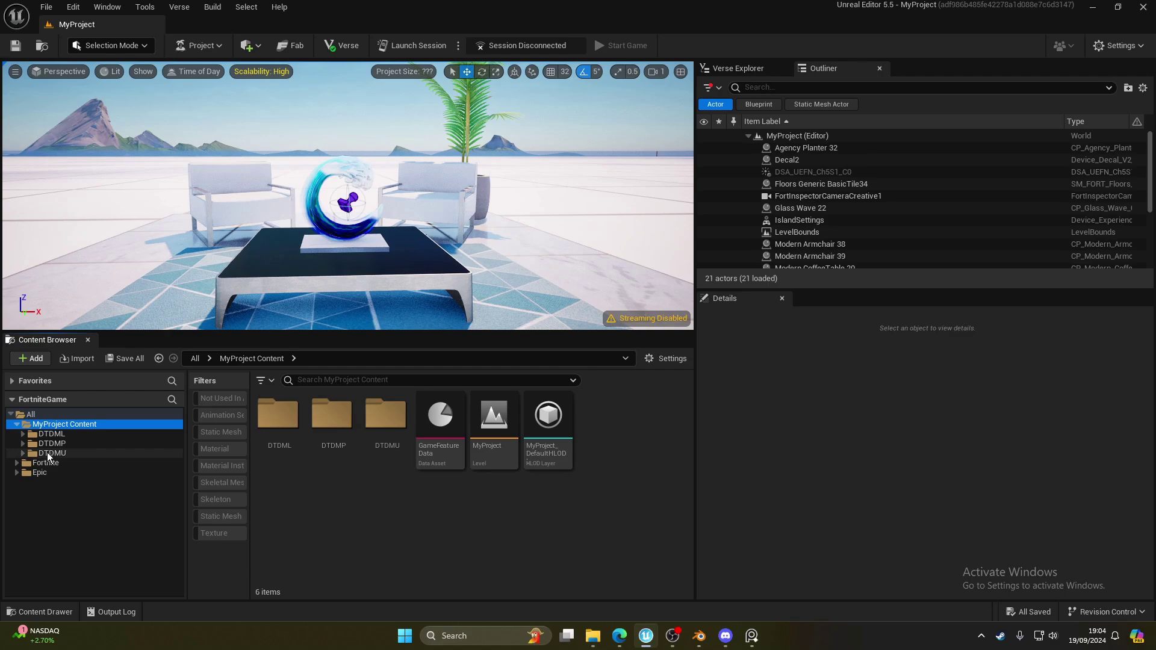
left_click(23, 453)
left_click(63, 454)
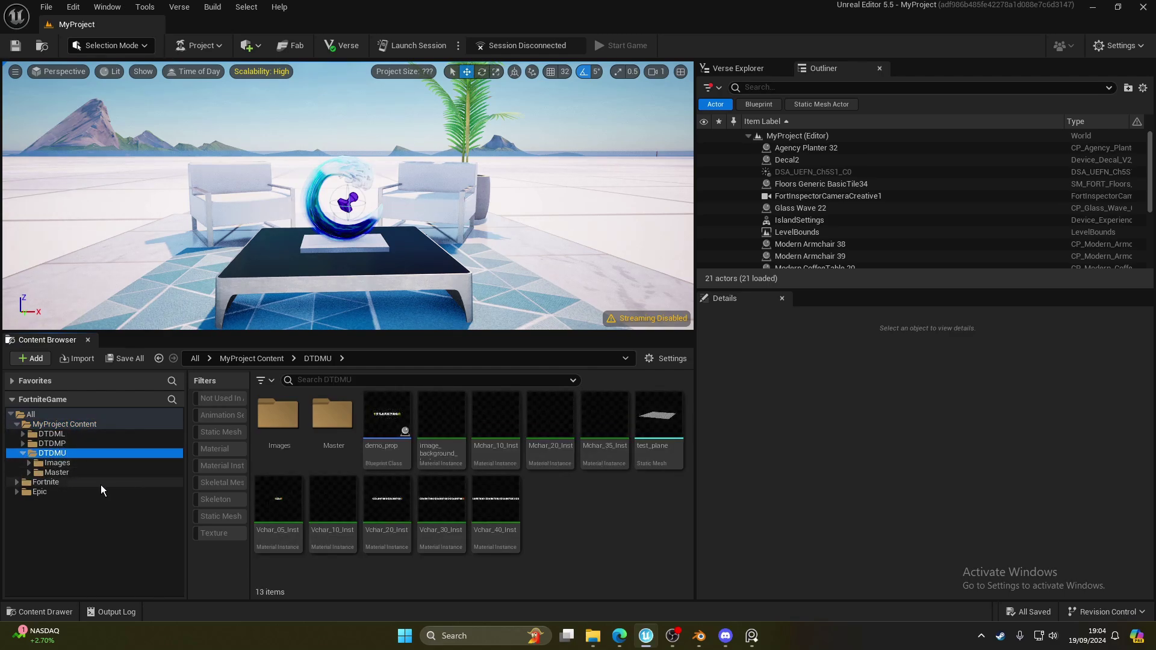
left_click(29, 462)
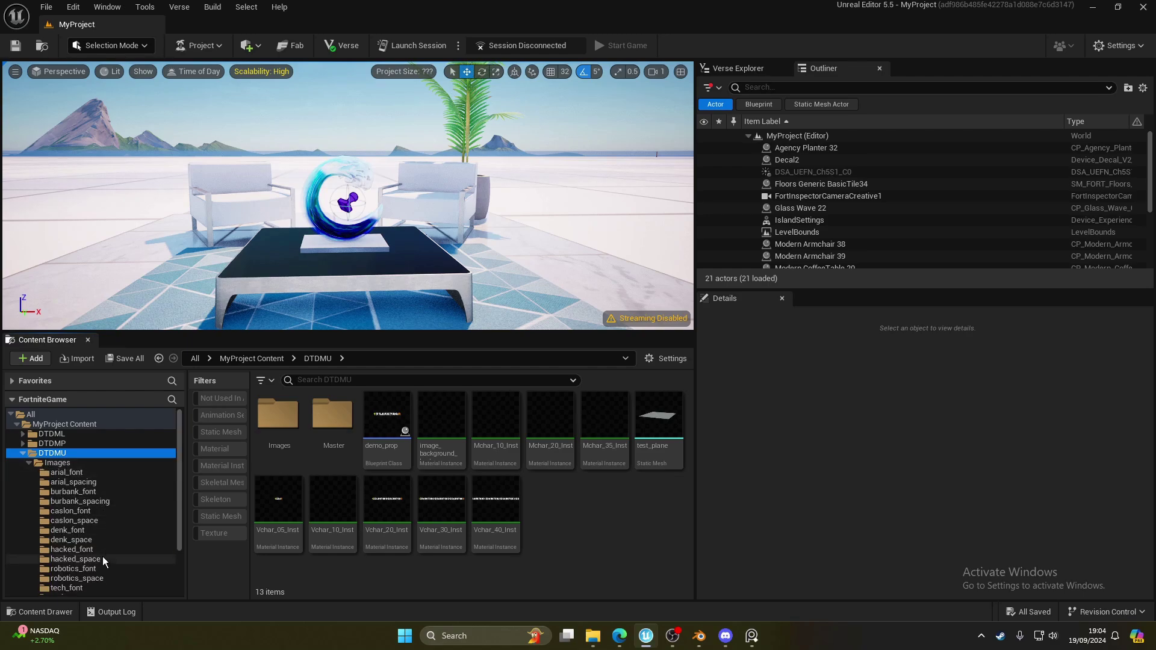
left_click(29, 463)
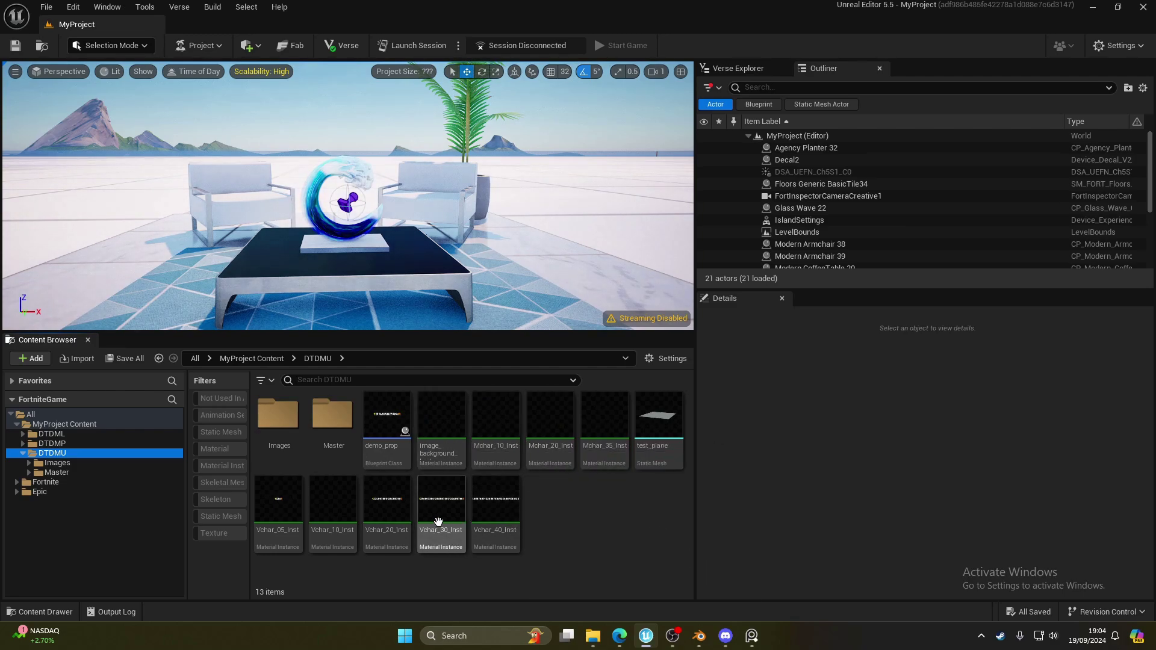
mouse_move(516, 441)
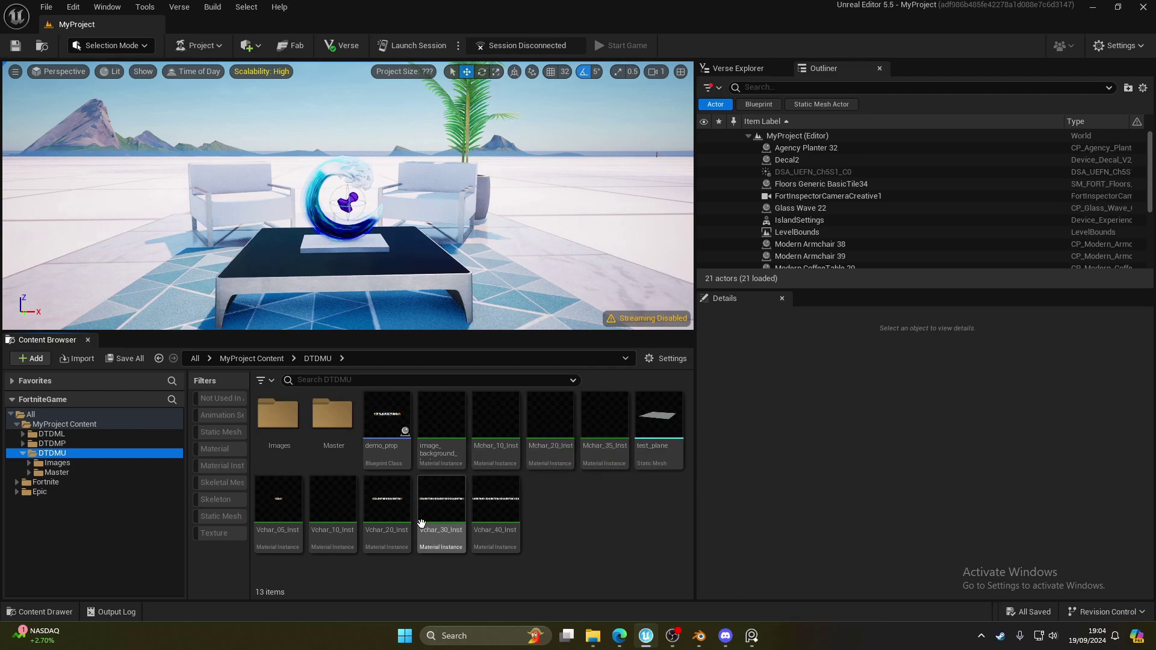
mouse_move(435, 522)
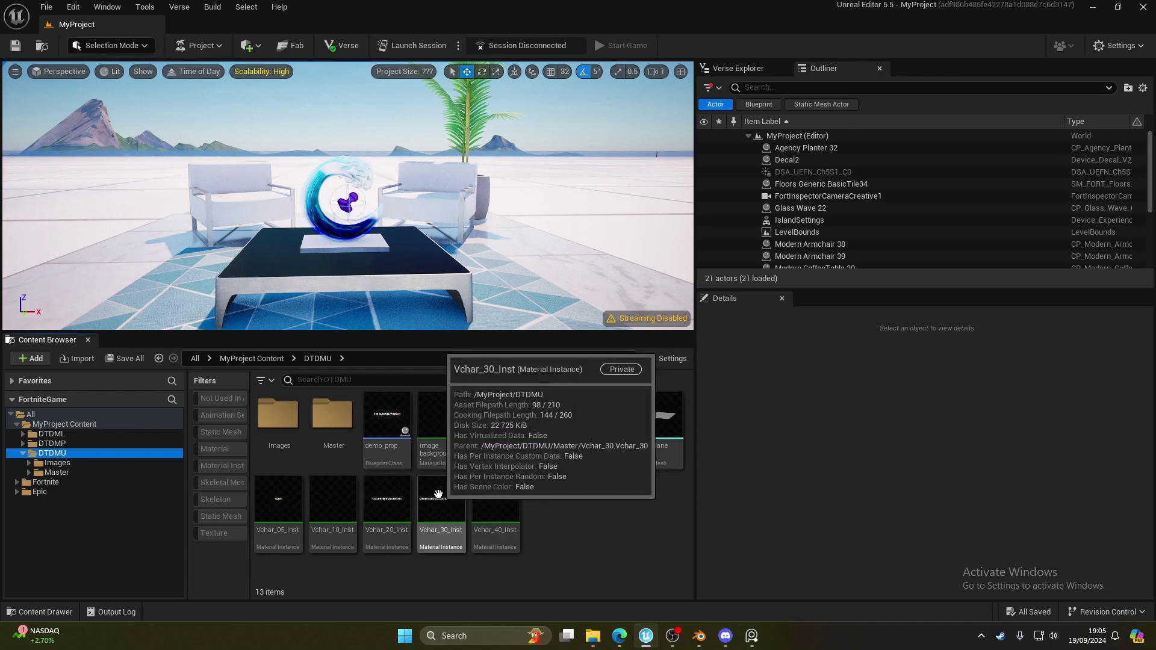
mouse_move(402, 483)
Step: Place the demo_prop blueprint in front of the left armchair and add a second copy beside it along the X axis
left_click(387, 416)
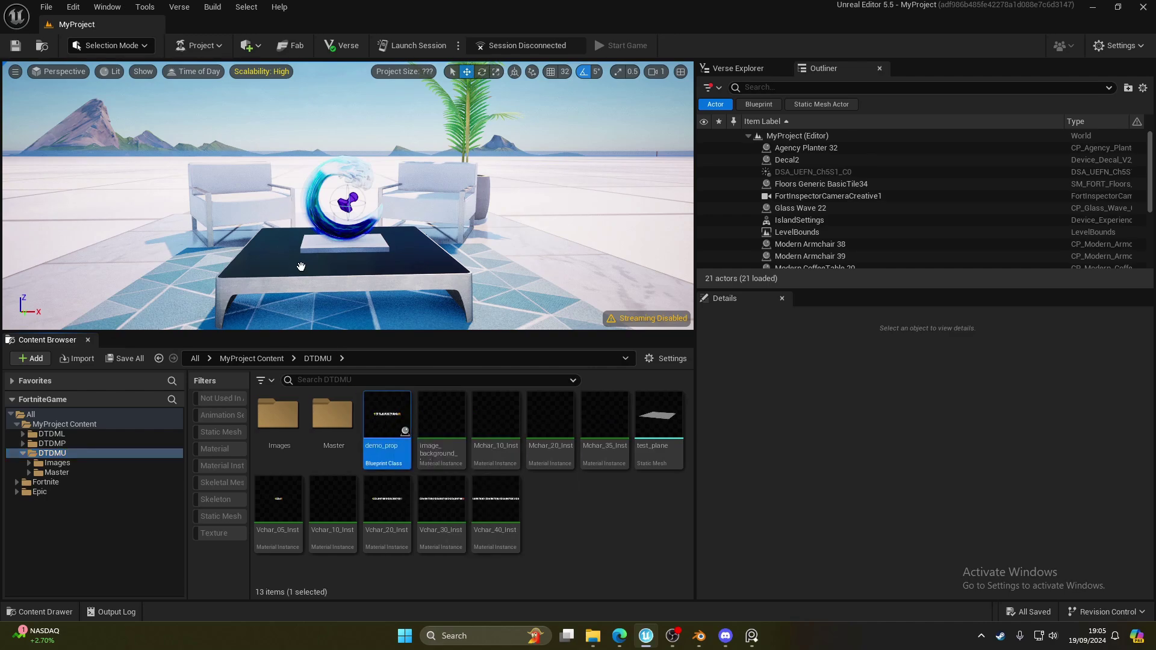
left_click_drag(304, 263, 259, 195)
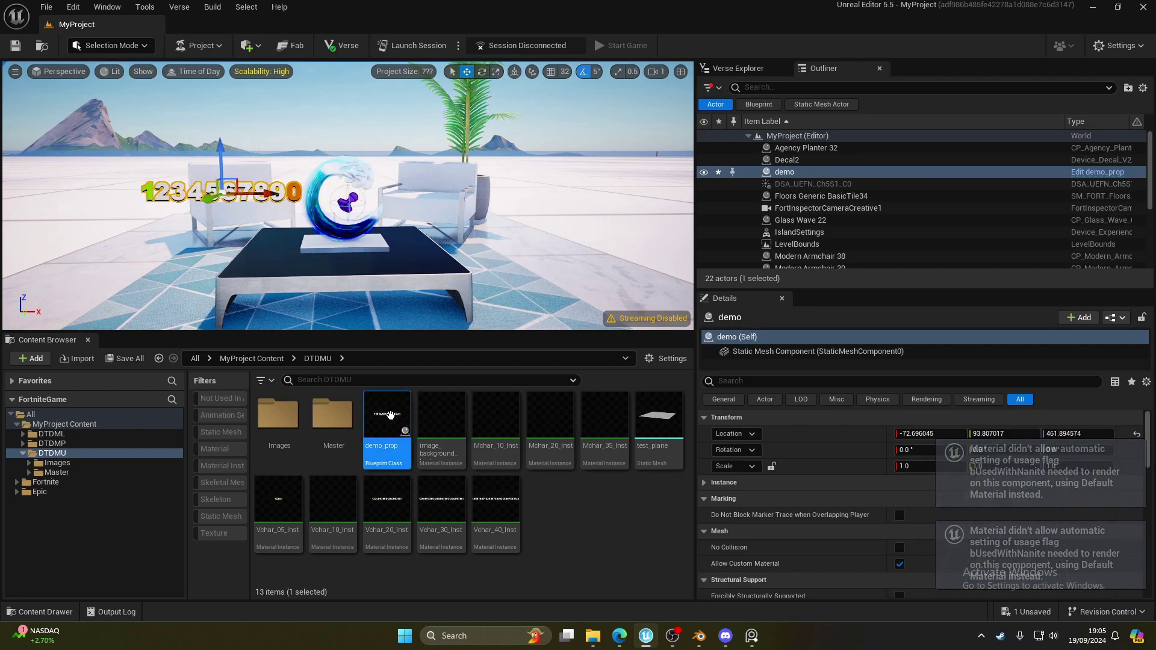
left_click_drag(389, 415, 380, 259)
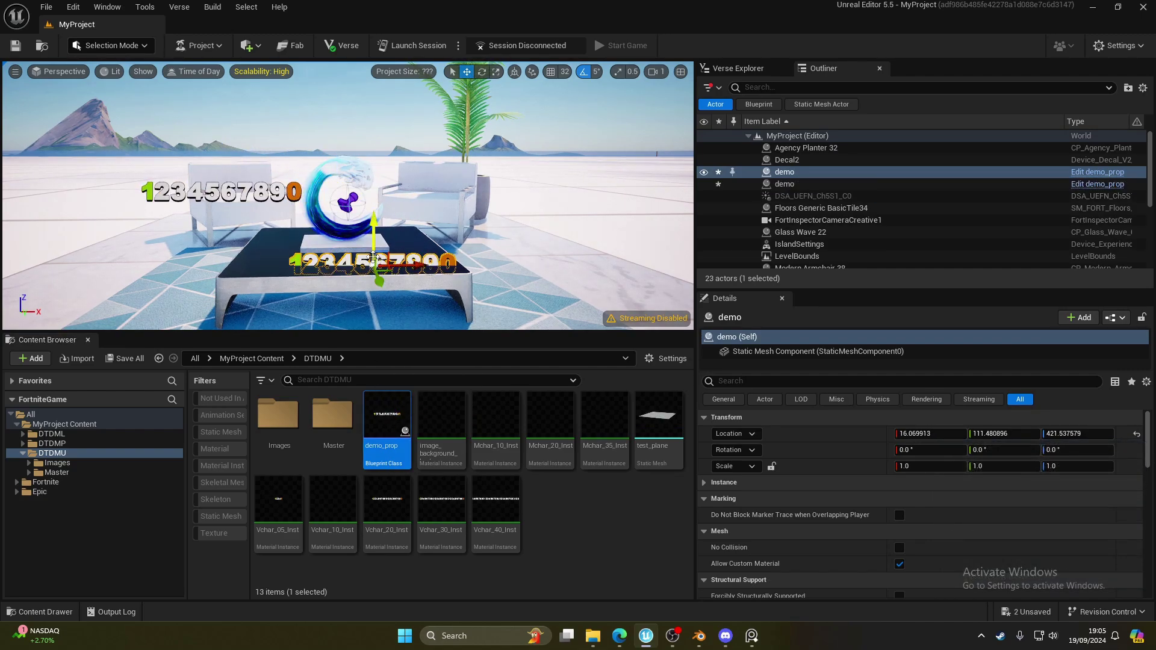
key("Delete")
key("ctrl+z")
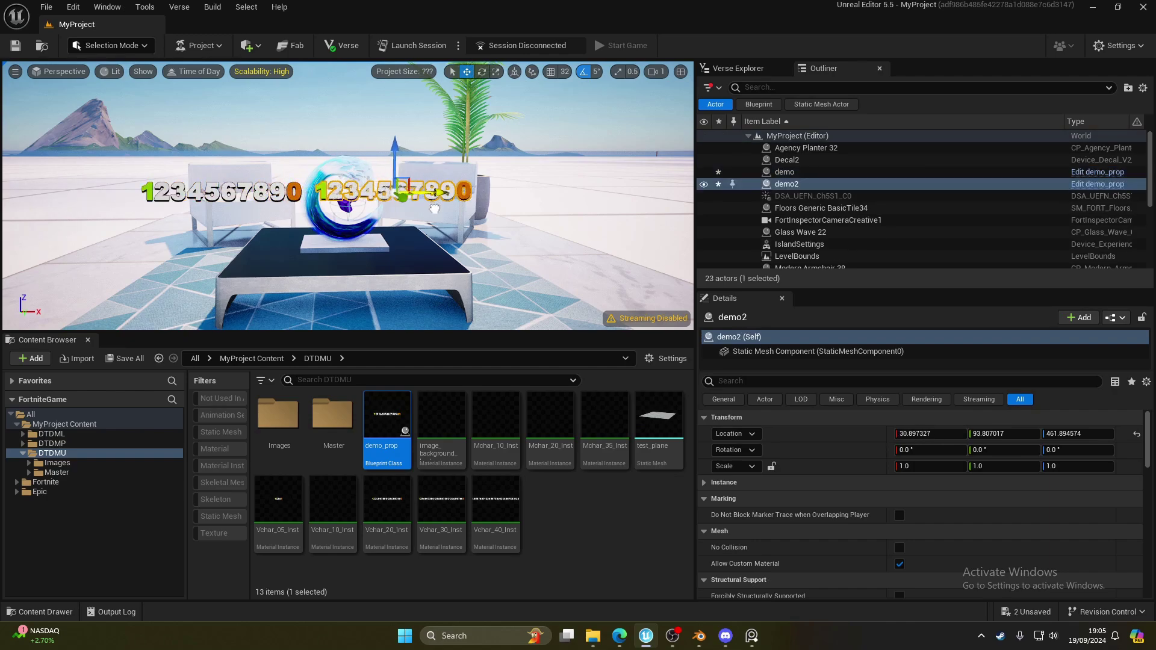
Step: Assign the Mchar_10_Inst material to Element 0 of demo2's static mesh component
left_click(786, 353)
scroll(908, 506, "down", 2)
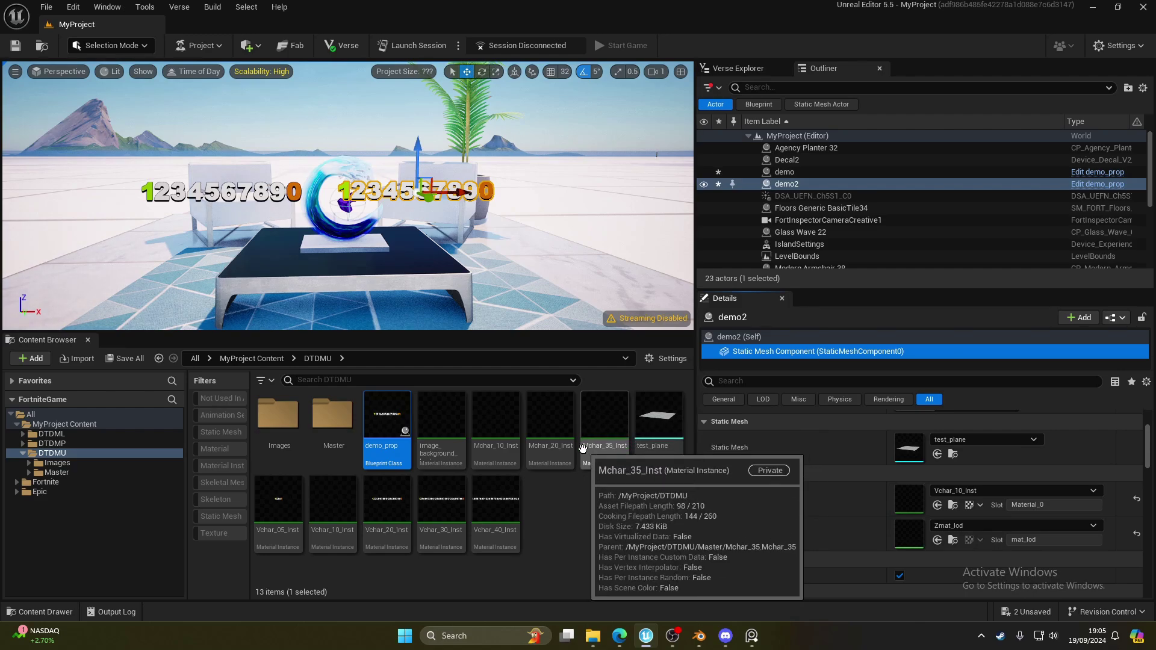
left_click(491, 430)
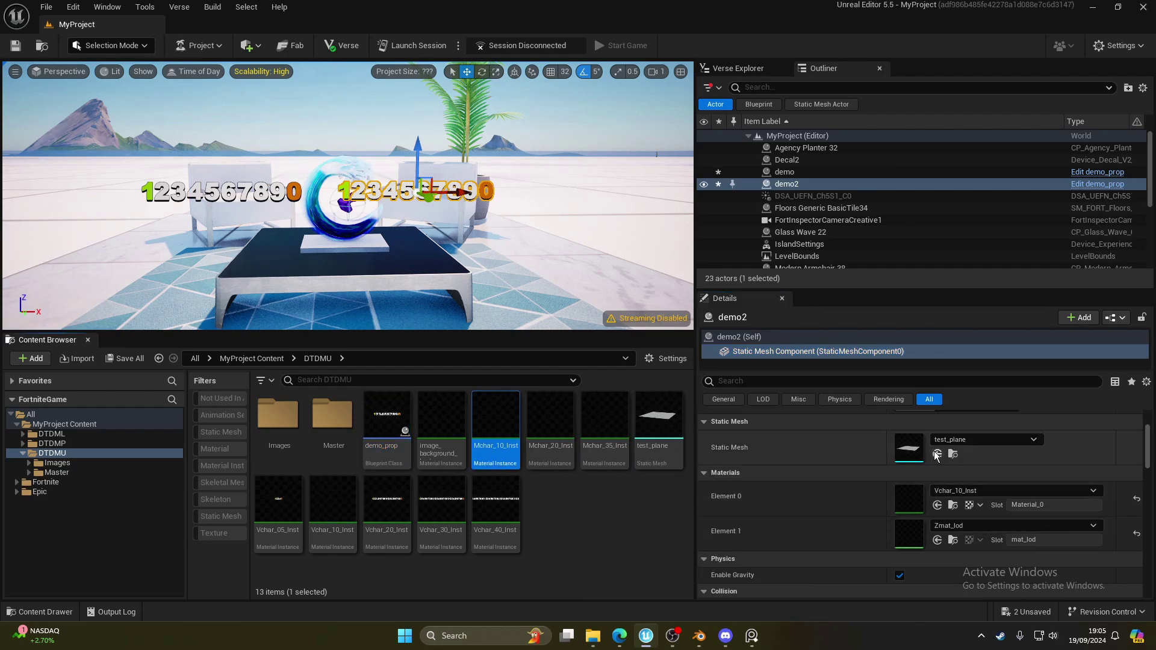
left_click(551, 421)
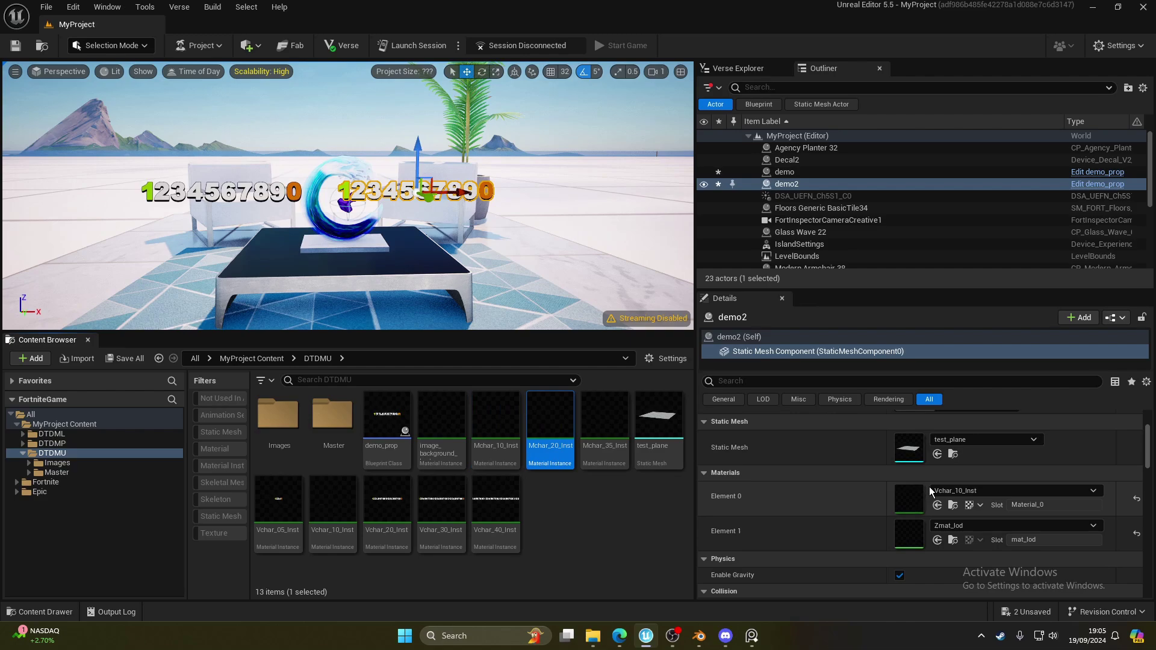
left_click(496, 422)
scroll(930, 488, "down", 1)
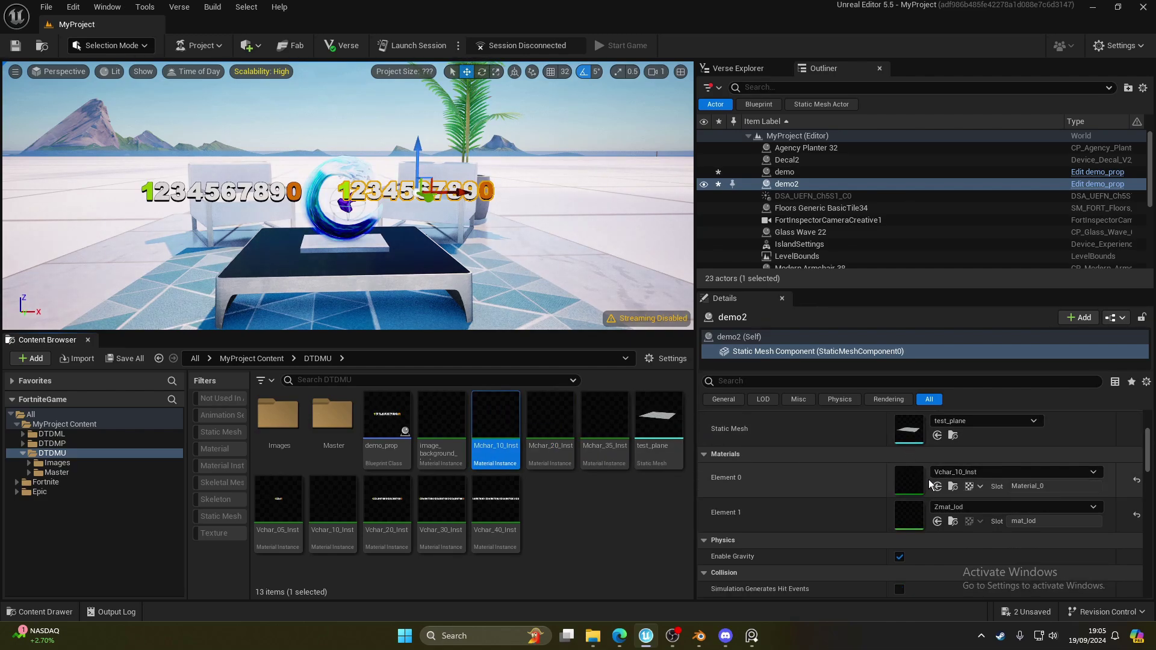
left_click(937, 487)
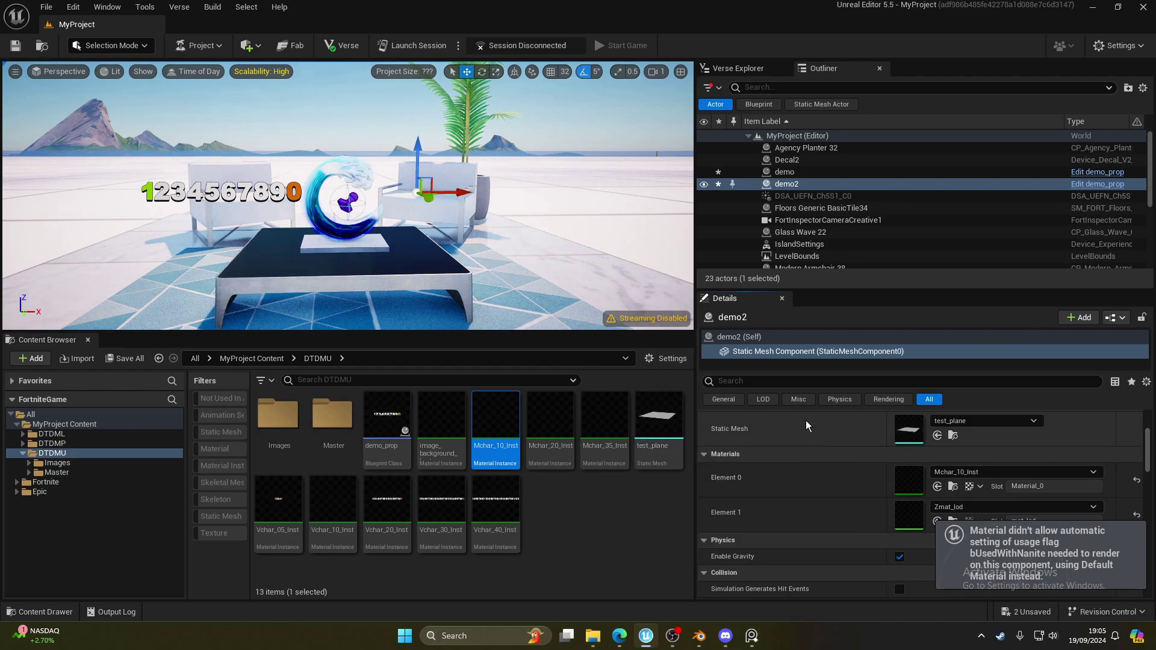
Step: Add 11 custom primitive data default entries to demo2's static mesh component, covering slot_count2 and the slot_index parameters
scroll(834, 518, "down", 10)
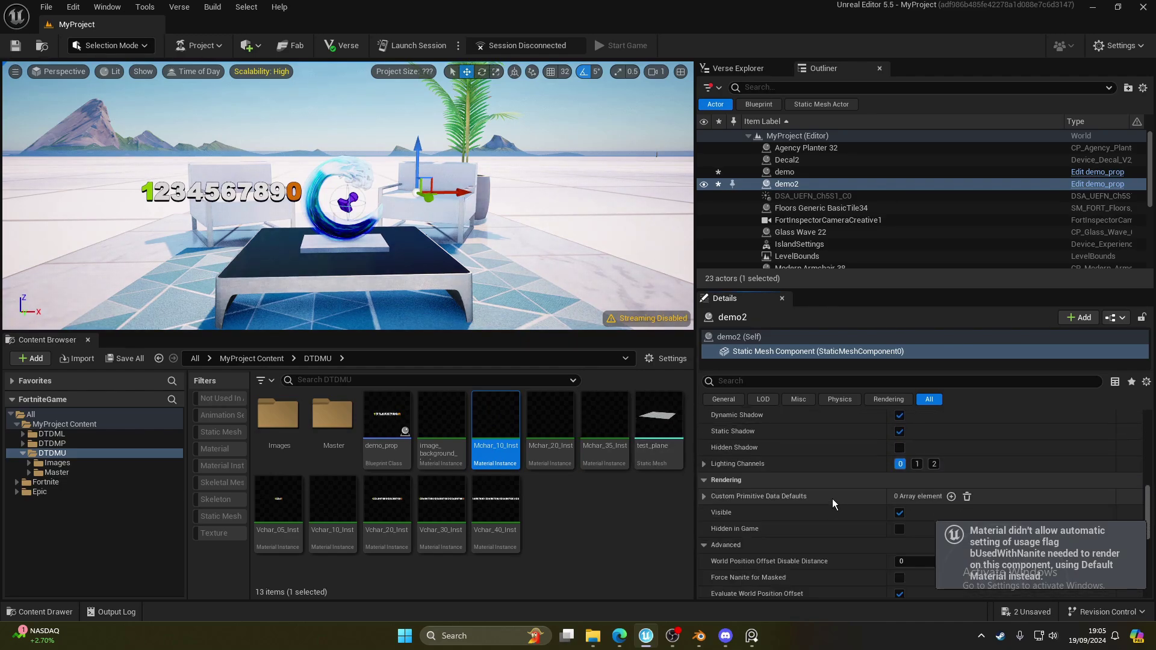
left_click(704, 496)
scroll(853, 512, "down", 1)
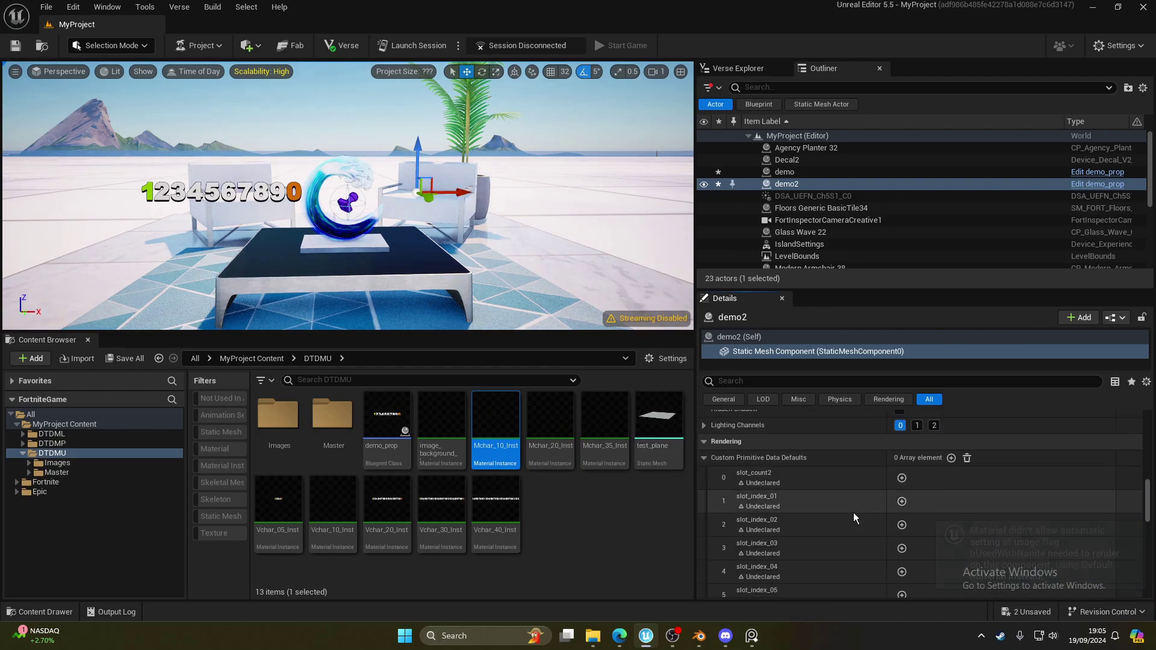
scroll(885, 482, "down", 6)
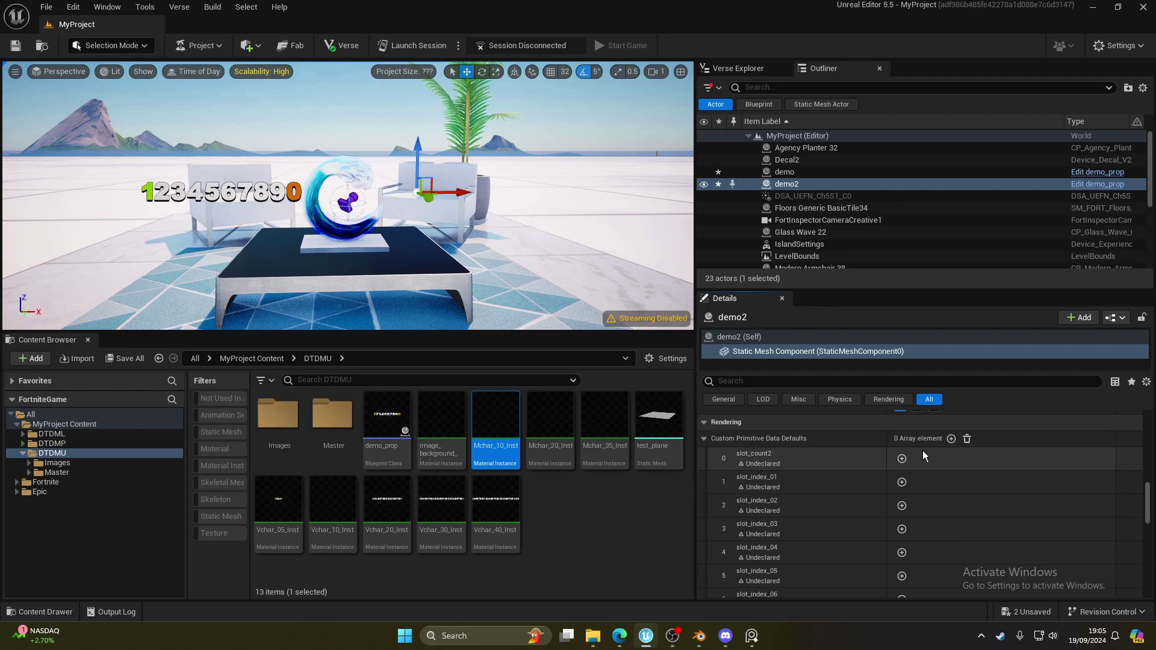
left_click(902, 482)
scroll(952, 449, "up", 5)
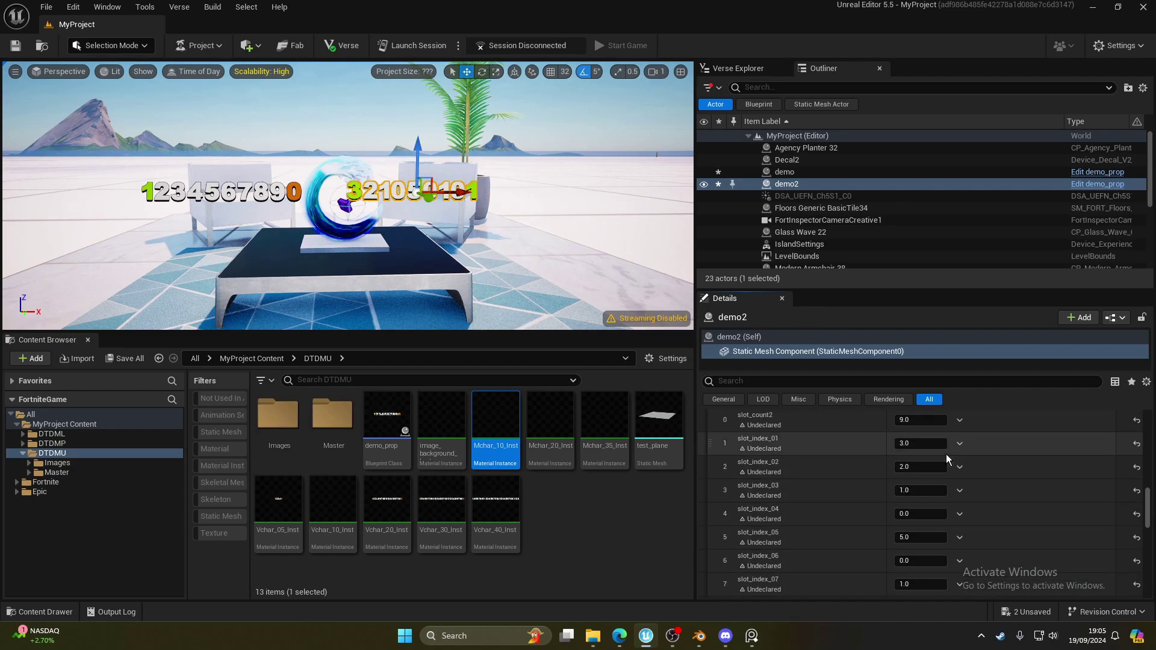
Step: Set slot_count2 to 10 in demo2's custom primitive data defaults
scroll(930, 452, "up", 2)
left_click(928, 477)
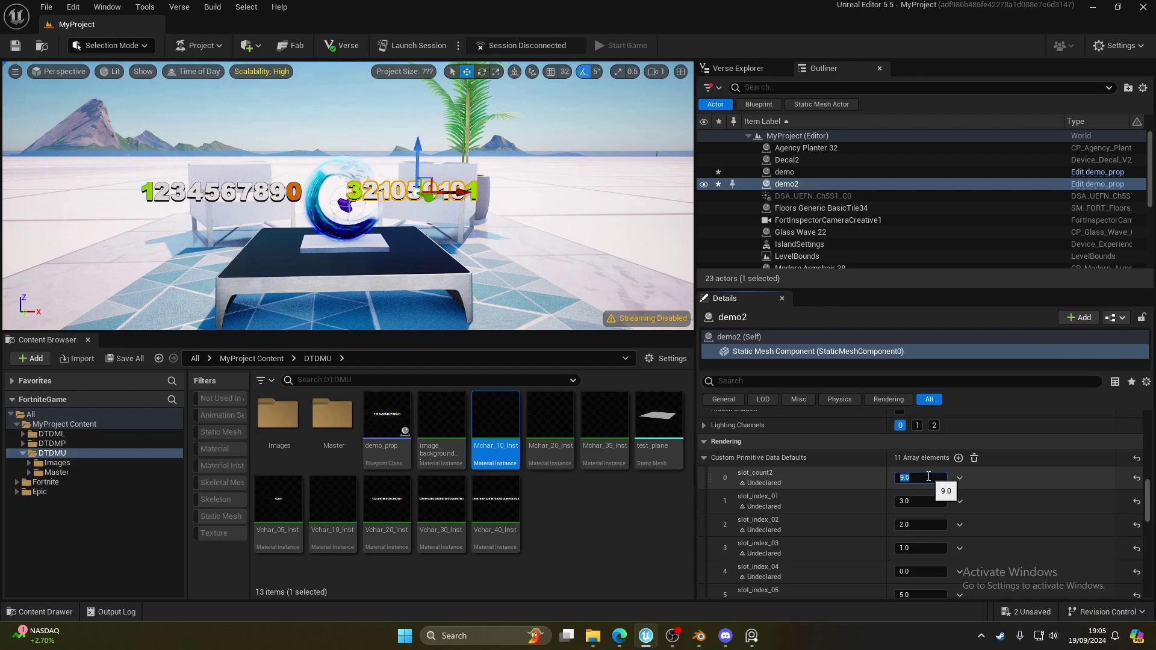
key("Return")
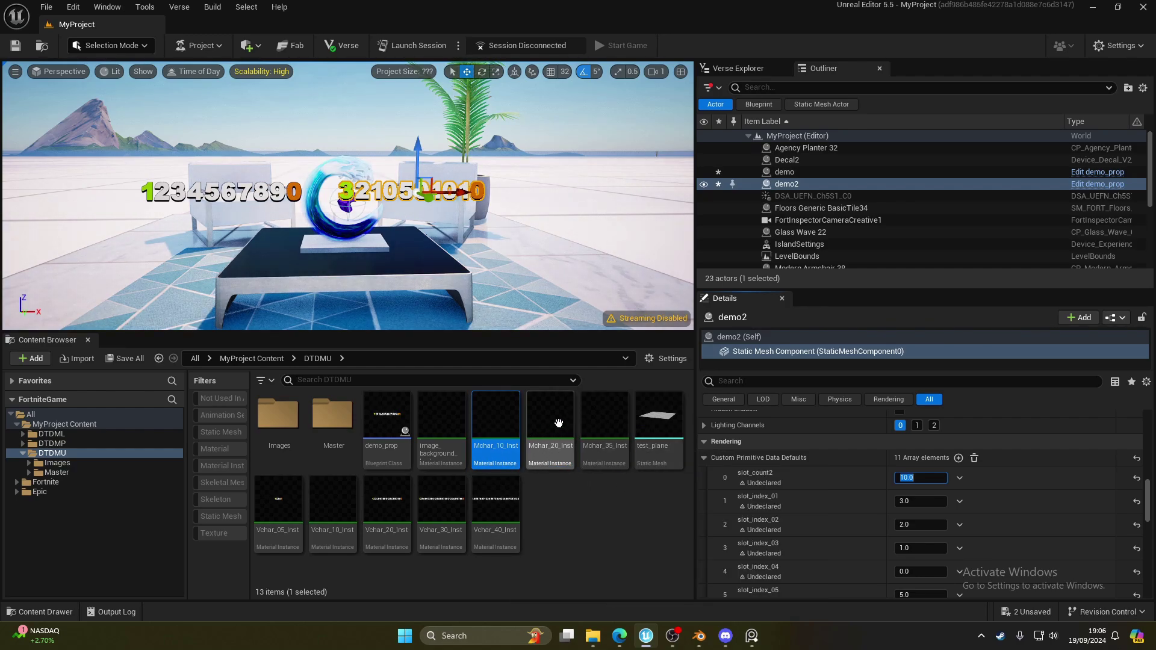
Step: Replace the Element 0 material on demo2's static mesh component with Mchar_20_Inst
mouse_move(588, 411)
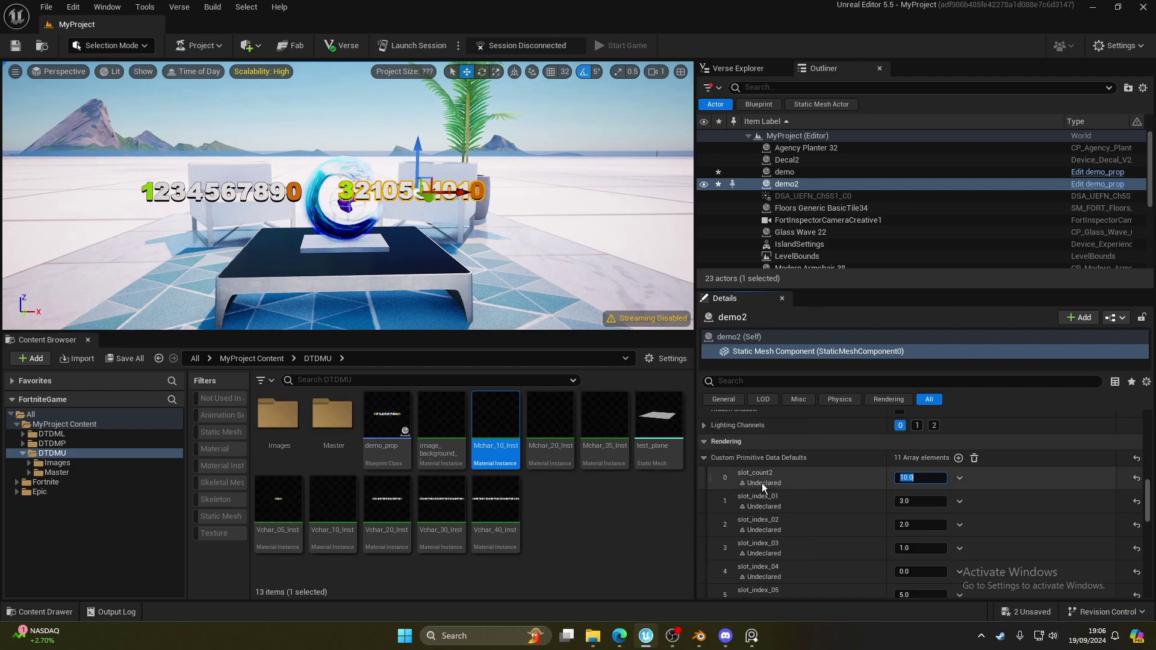
scroll(783, 484, "down", 2)
scroll(785, 486, "up", 3)
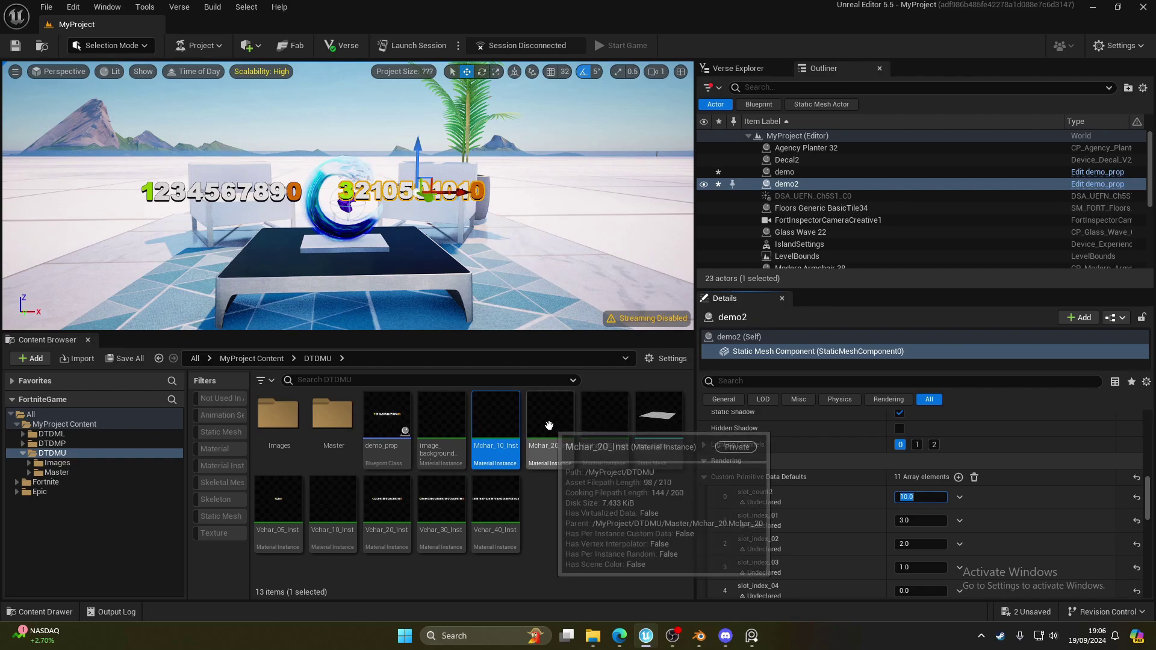
scroll(816, 478, "up", 10)
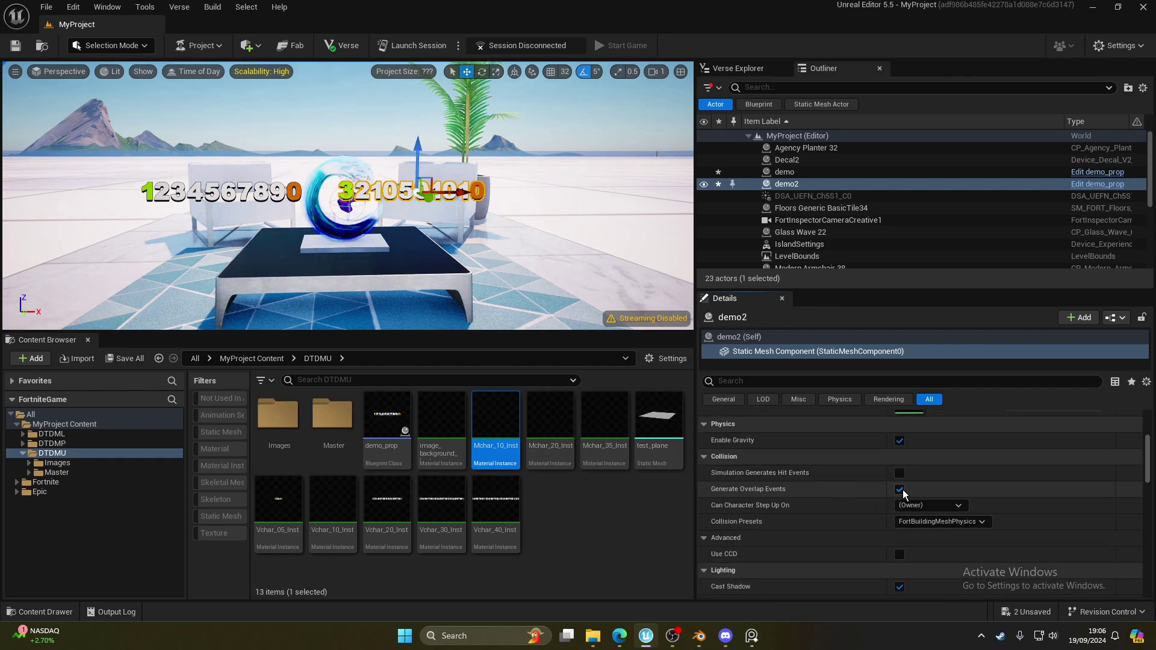
left_click(549, 425)
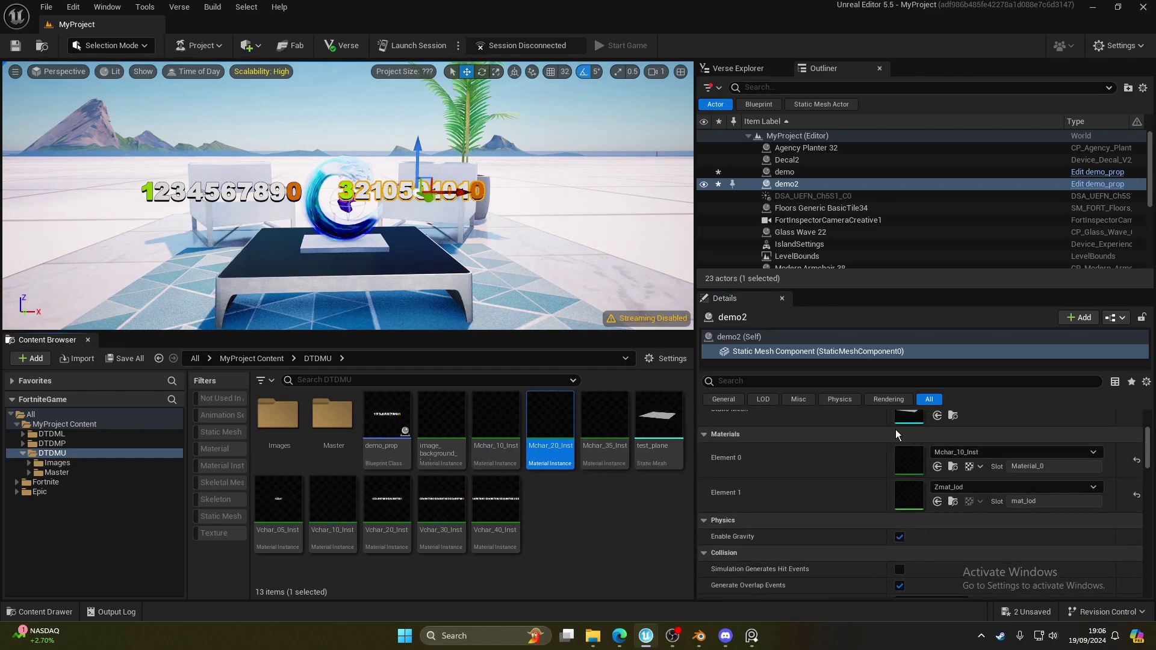
left_click(938, 467)
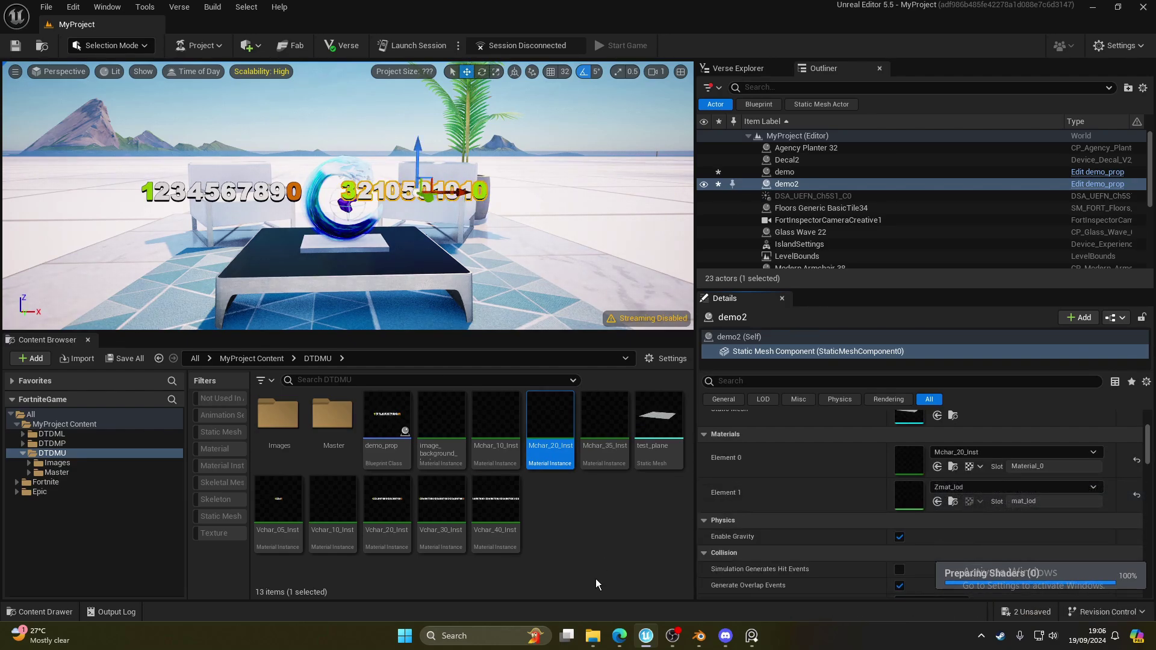
Step: Switch to File Explorer and run the _write_cpd_mesh program from the spacing_generator folder
left_click(593, 636)
left_click(391, 94)
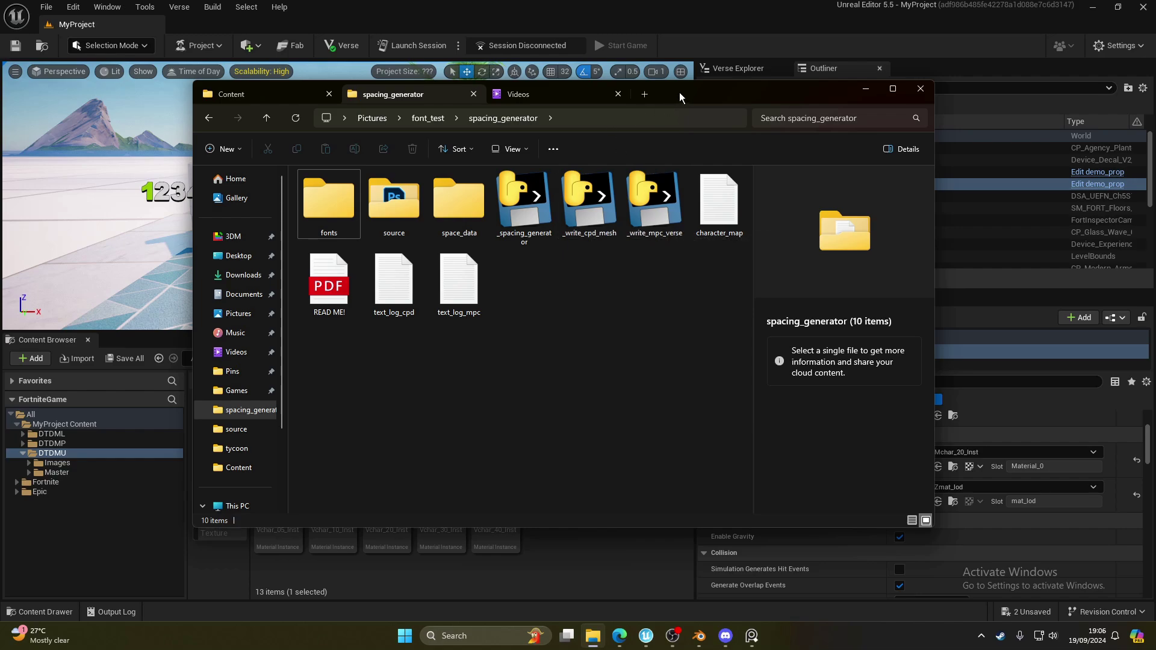
left_click_drag(679, 92, 588, 264)
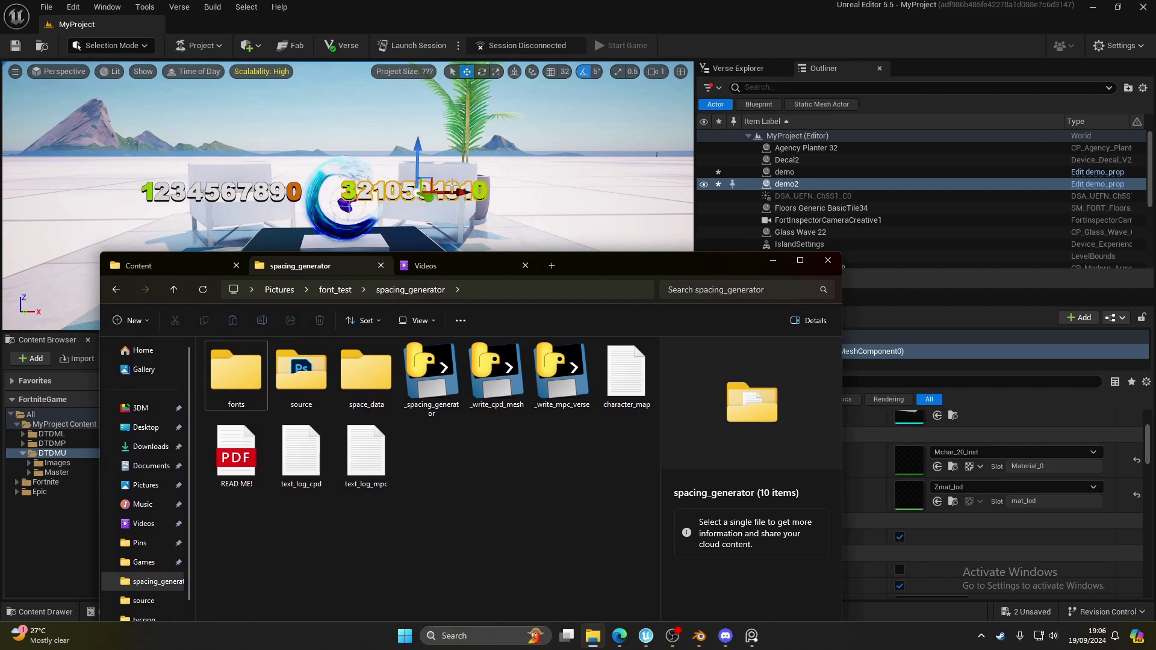
left_click_drag(597, 275, 548, 218)
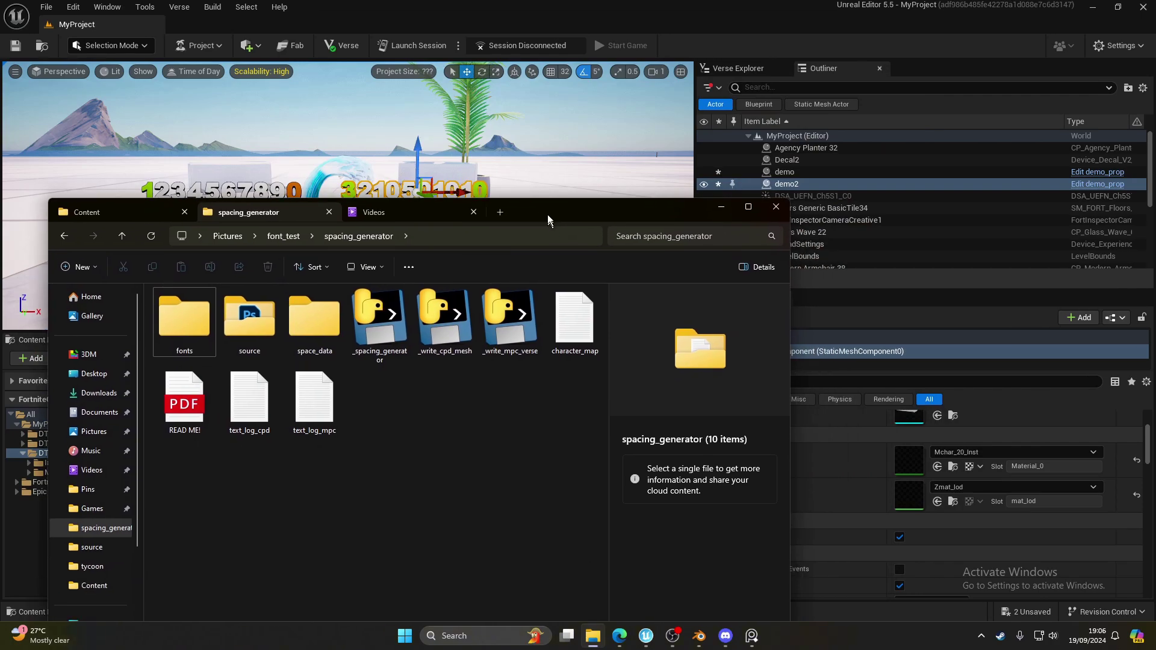
double_click(456, 313)
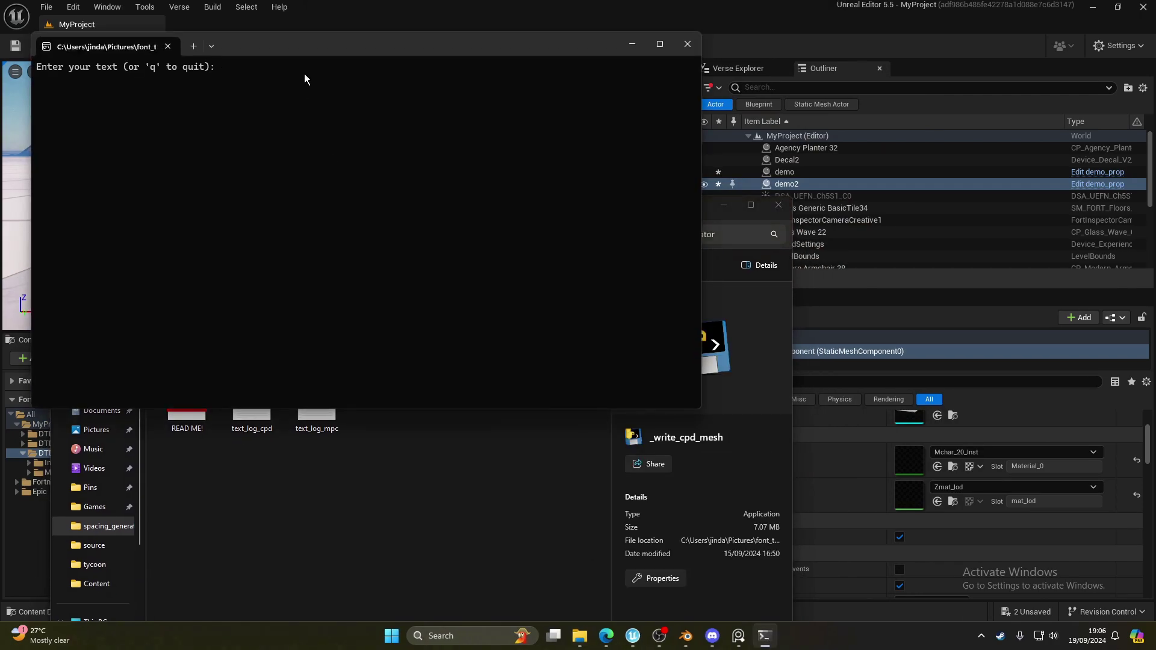
Step: Generate clipboard data for the text "hello world! hi there", and again for the shorter text "hello world! welcome"
type("START")
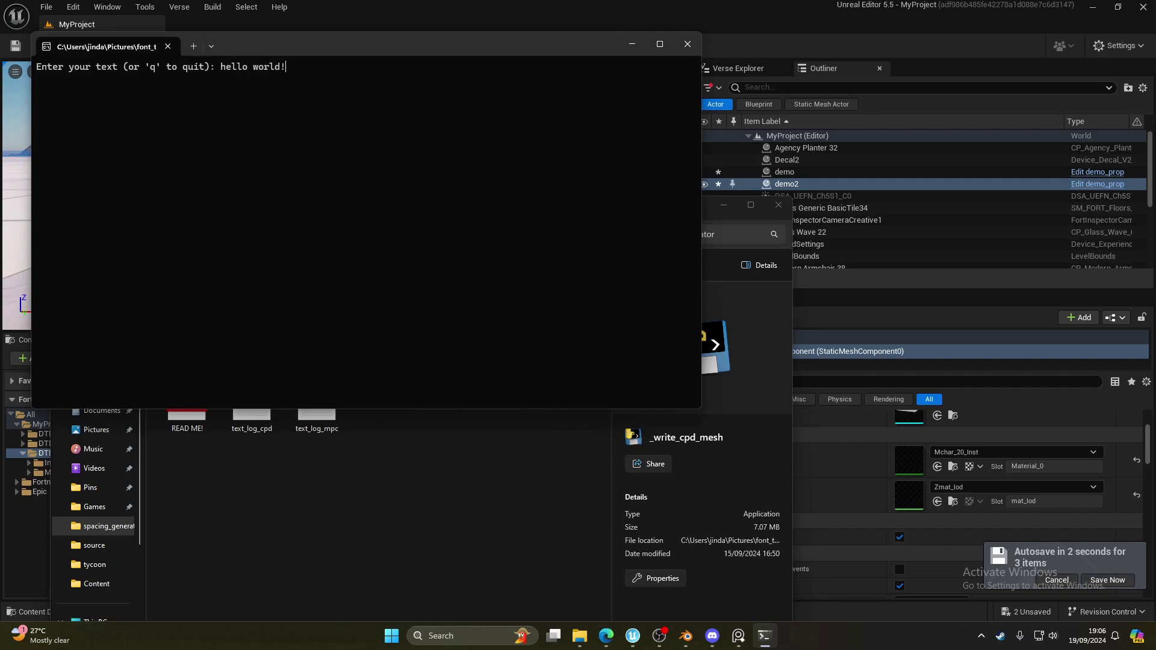
key("Return")
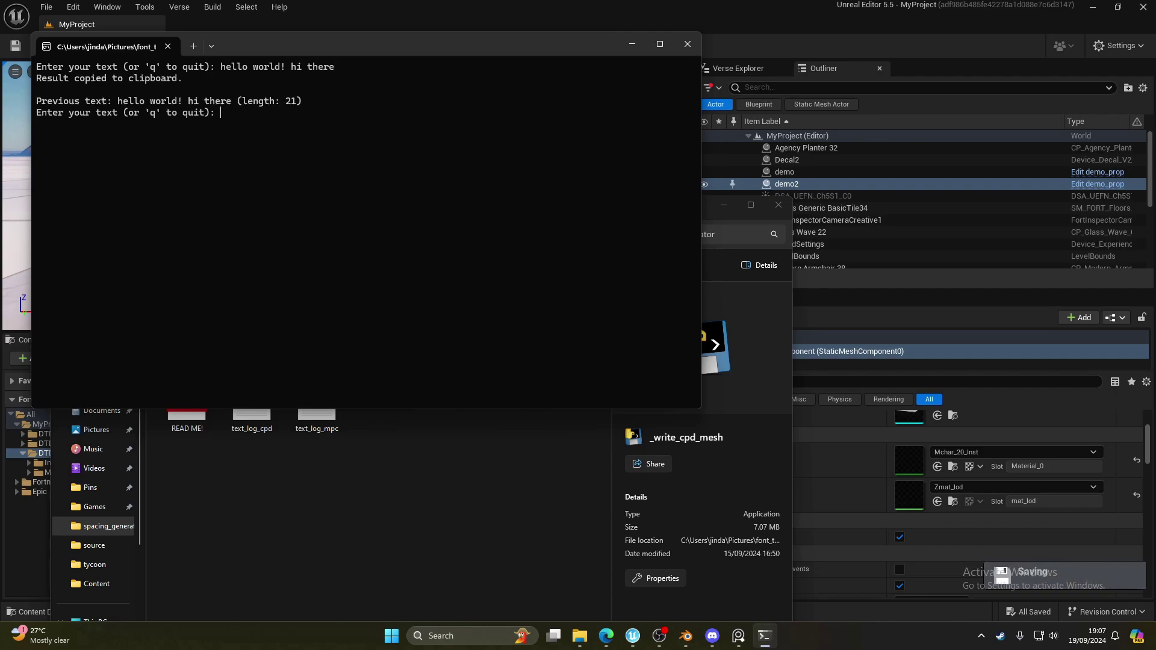
key("Up")
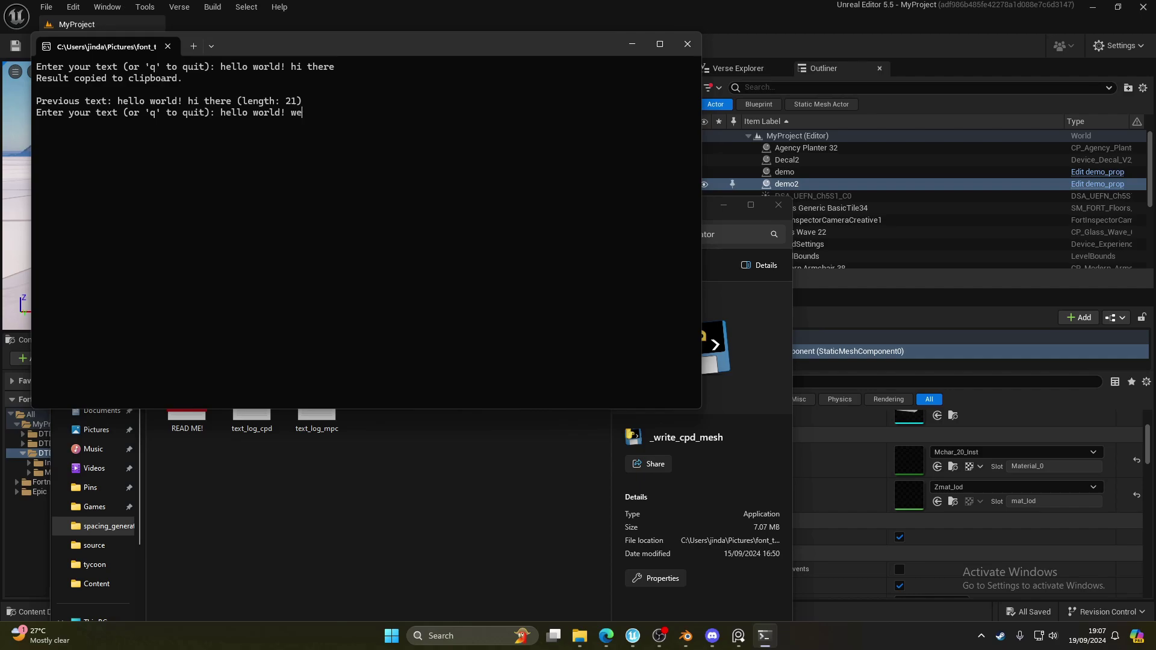
type("e")
key("Return")
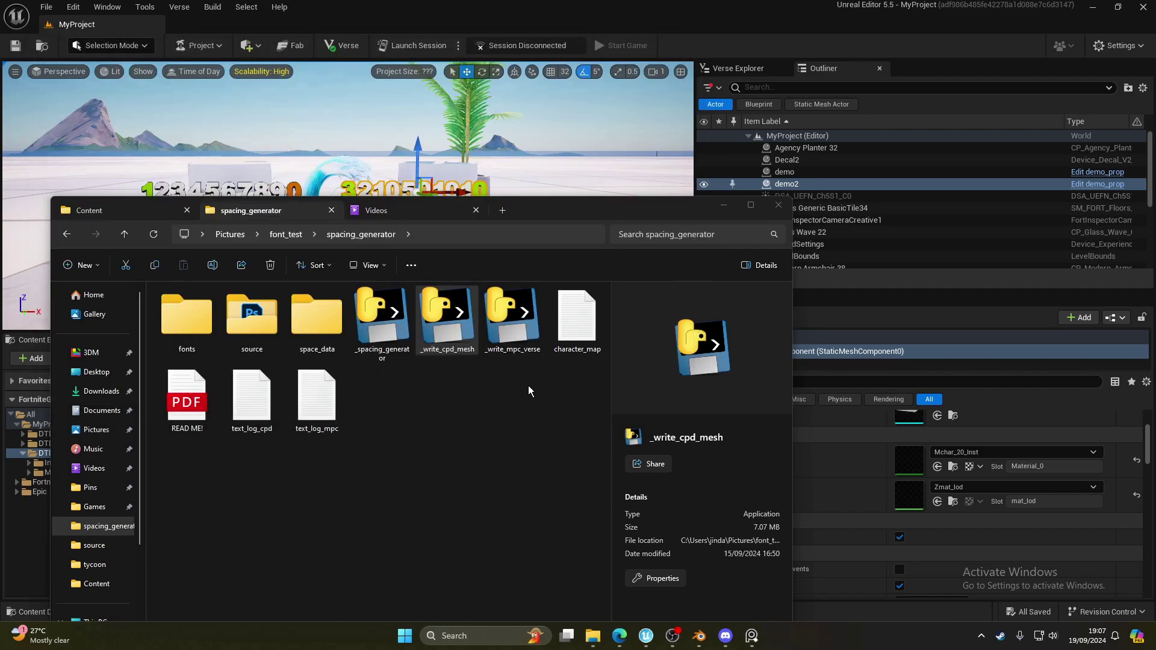
Step: Switch back to UEFN and paste the copied data into the Custom Primitive Data Defaults of demo2's static mesh component
left_click(724, 204)
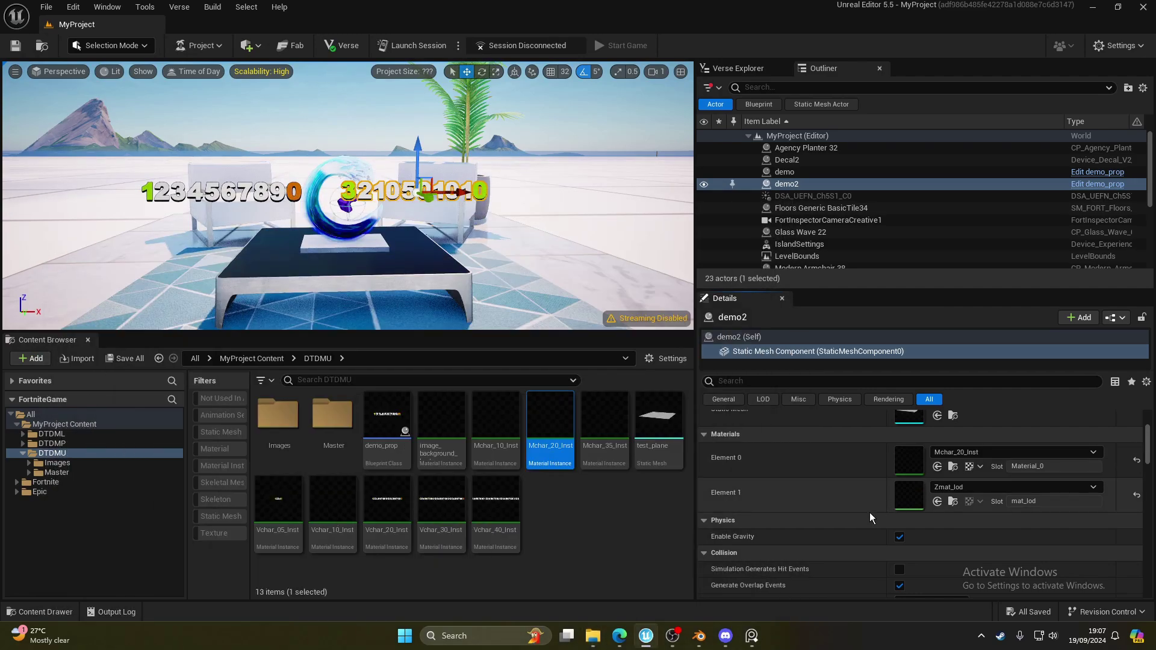
scroll(870, 512, "down", 5)
scroll(887, 525, "down", 2)
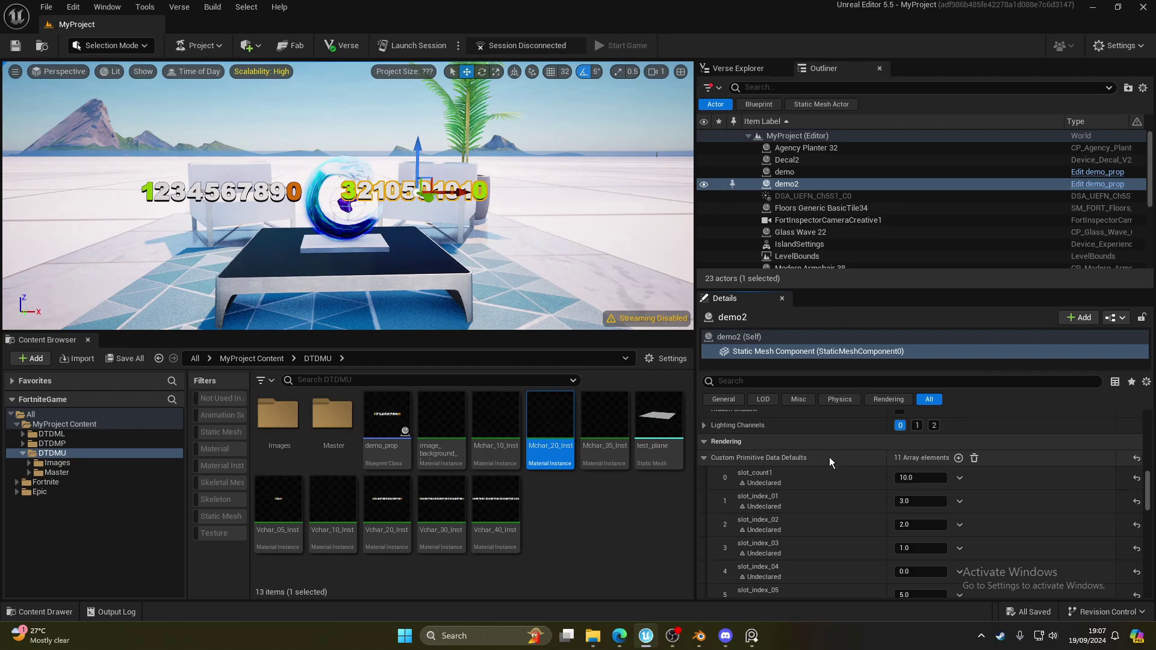
key("ctrl+v")
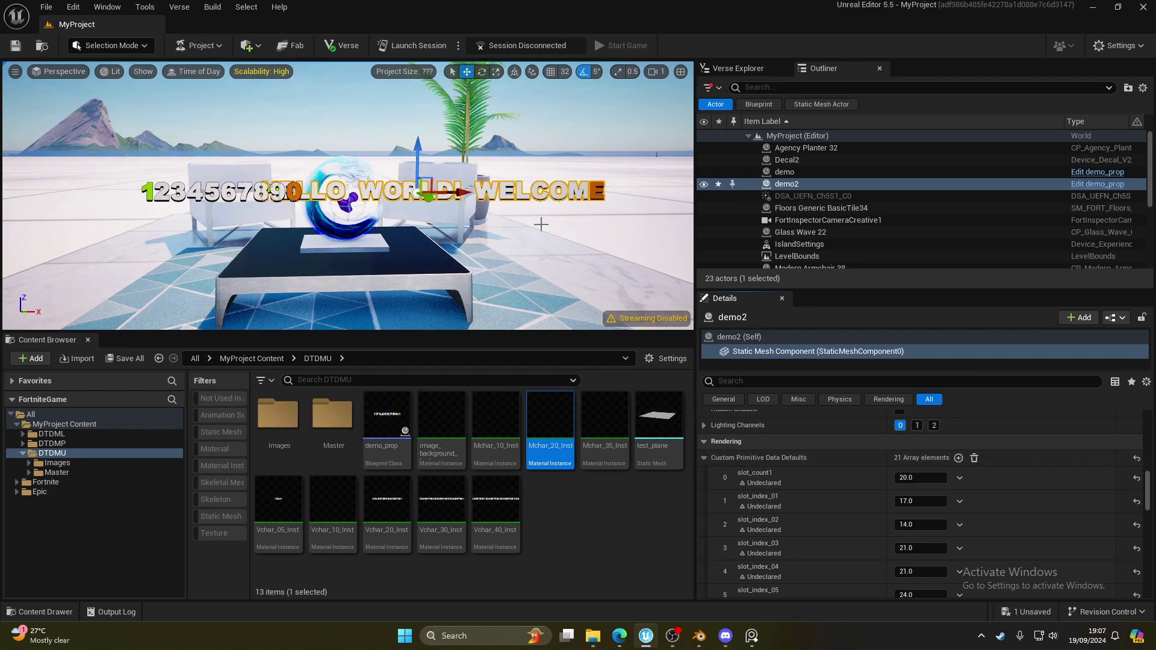
Step: Raise demo2's text vertically so it sits above the demo prop's number text
left_click_drag(420, 145, 401, 107)
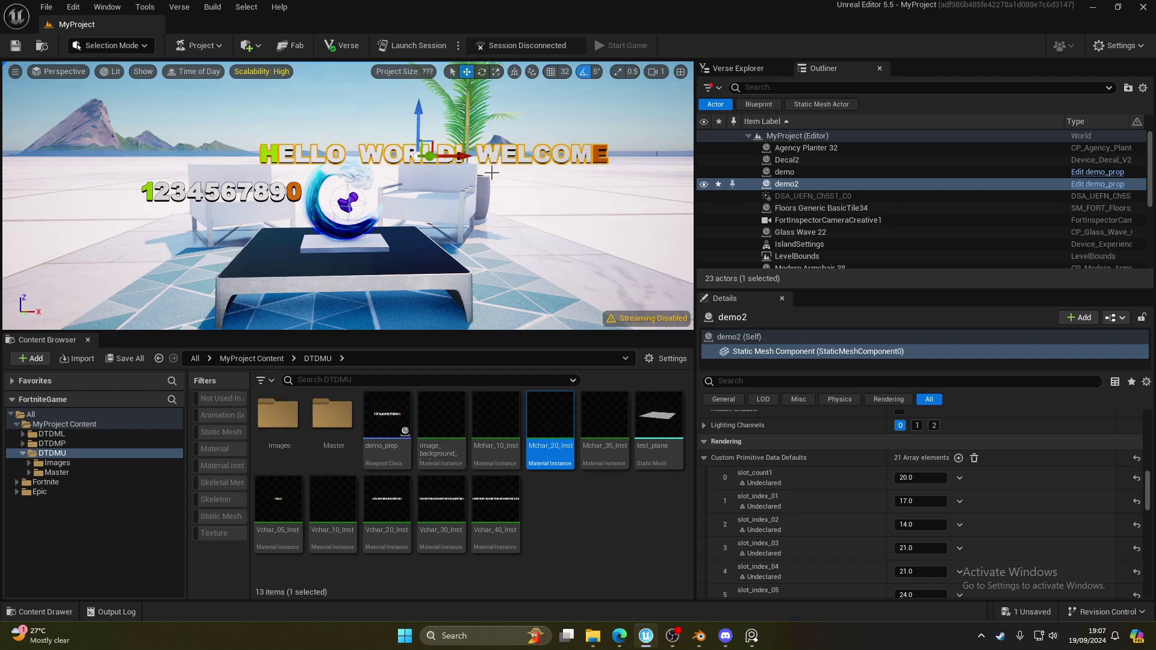
right_click_drag(492, 173, 451, 167)
scroll(455, 166, "down", 3)
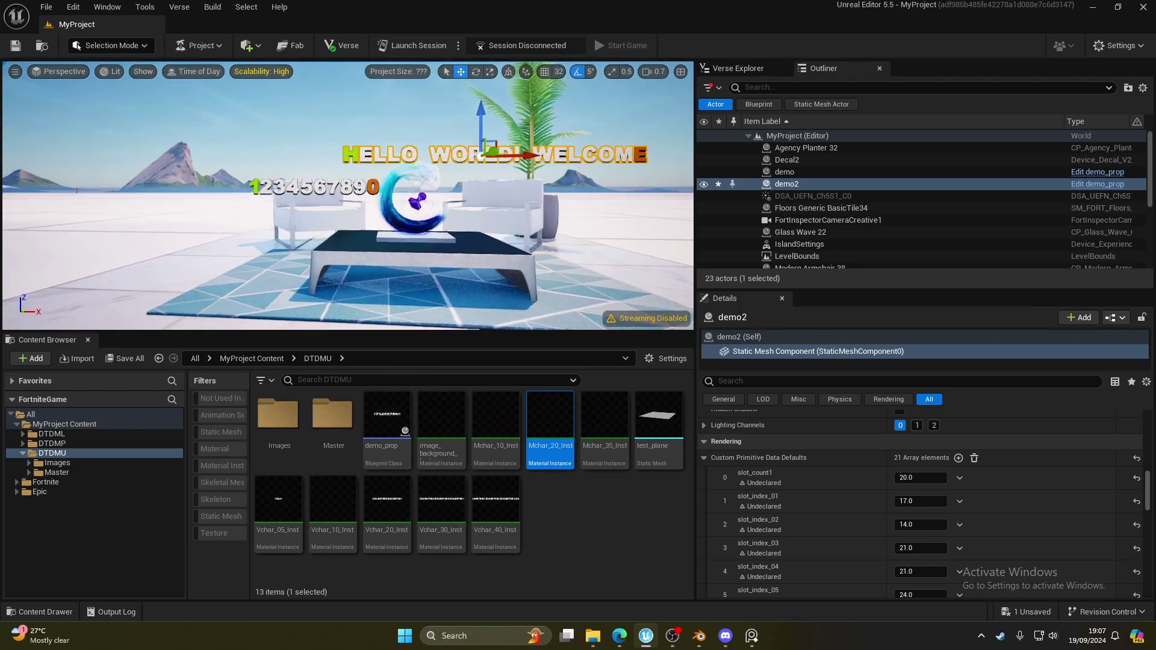
mouse_move(309, 206)
right_mouse_down()
mouse_move(313, 190)
mouse_move(309, 206)
right_mouse_up()
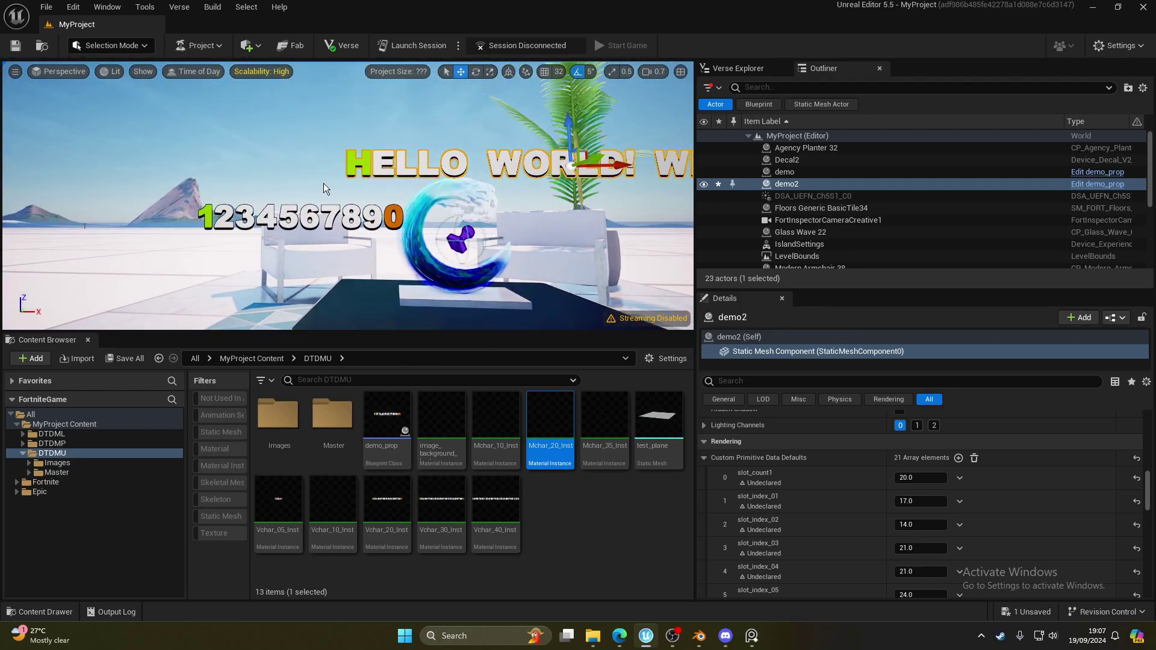
Step: Select the demo prop, then switch to File Explorer and run _write_mpc_verse to generate data for "hello world! verse"
left_click(354, 214)
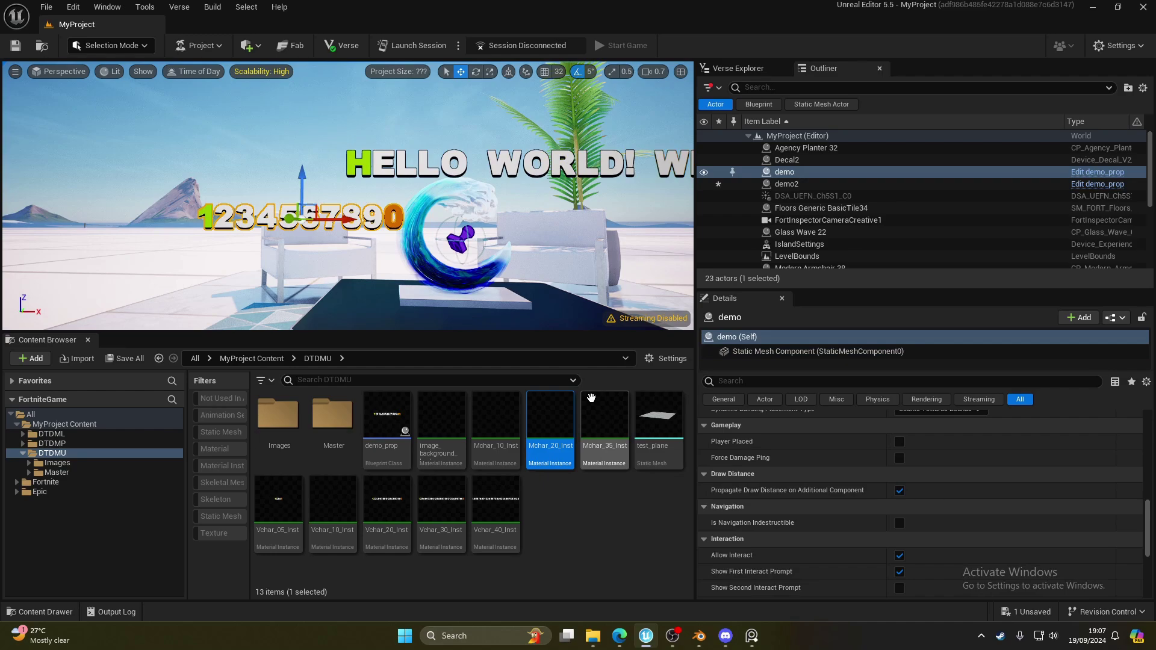
left_click(595, 637)
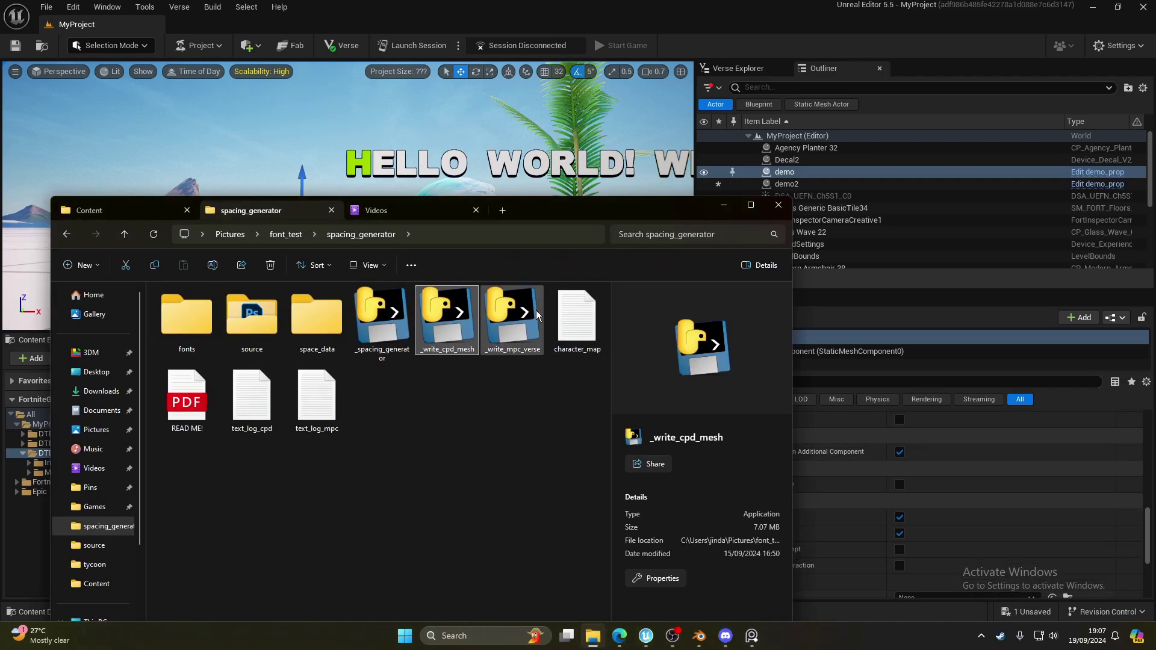
double_click(519, 323)
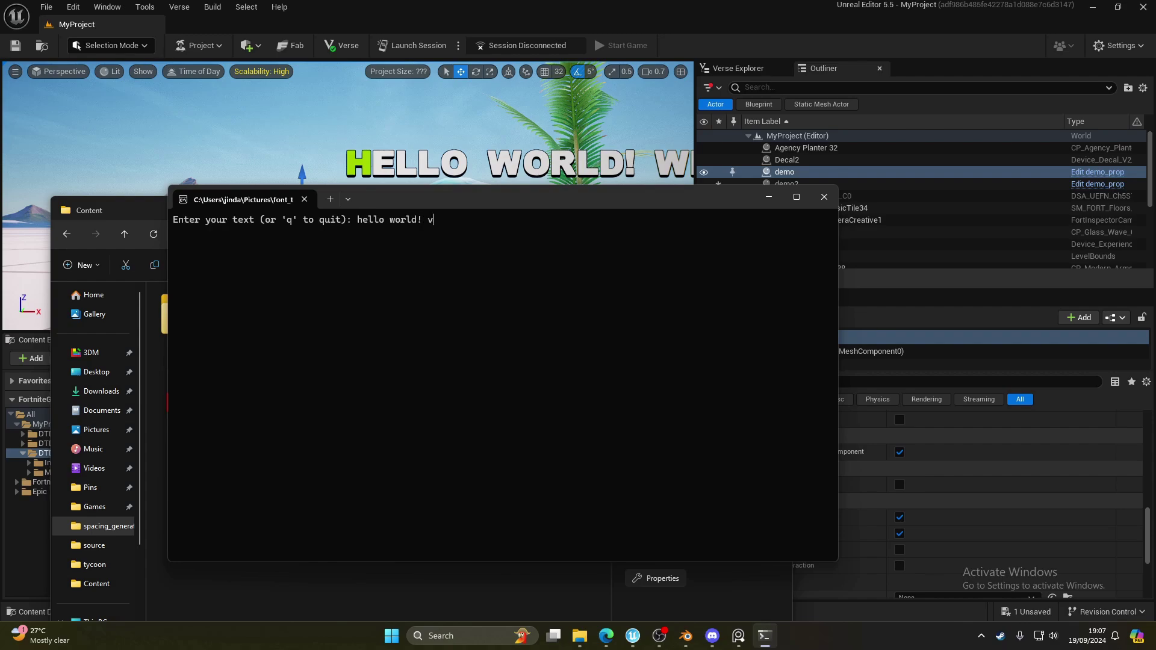
key("Return")
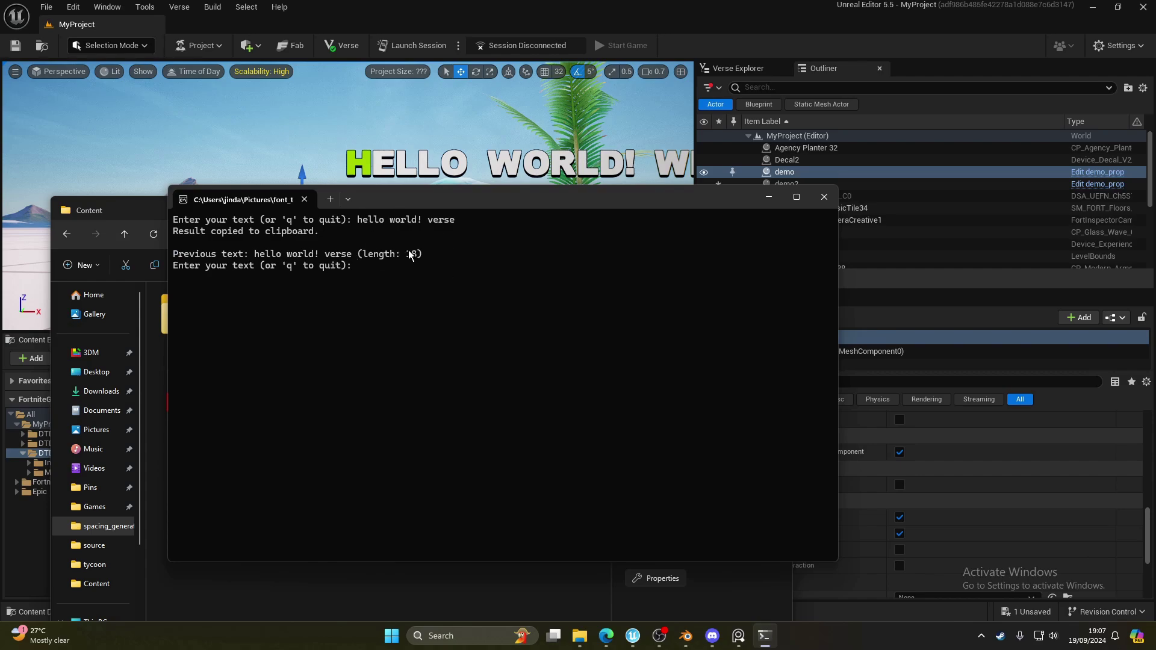
Step: Switch back to UEFN and assign Vchar_20_Inst to Element 0 of demo's static mesh component
left_click(769, 197)
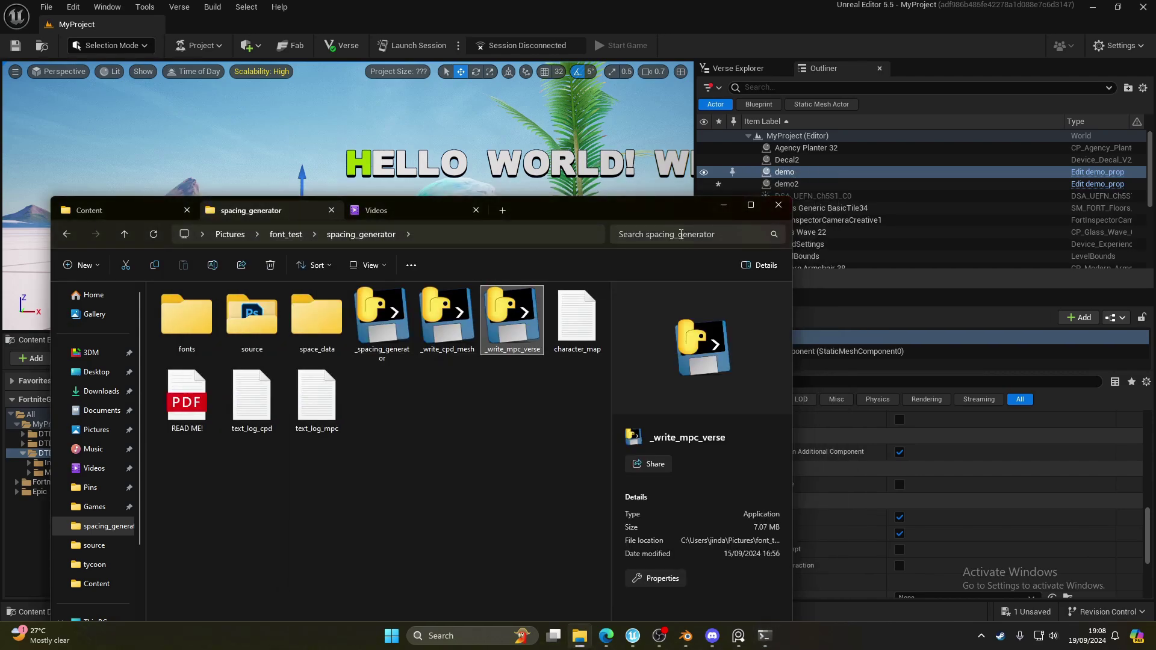
left_click(724, 207)
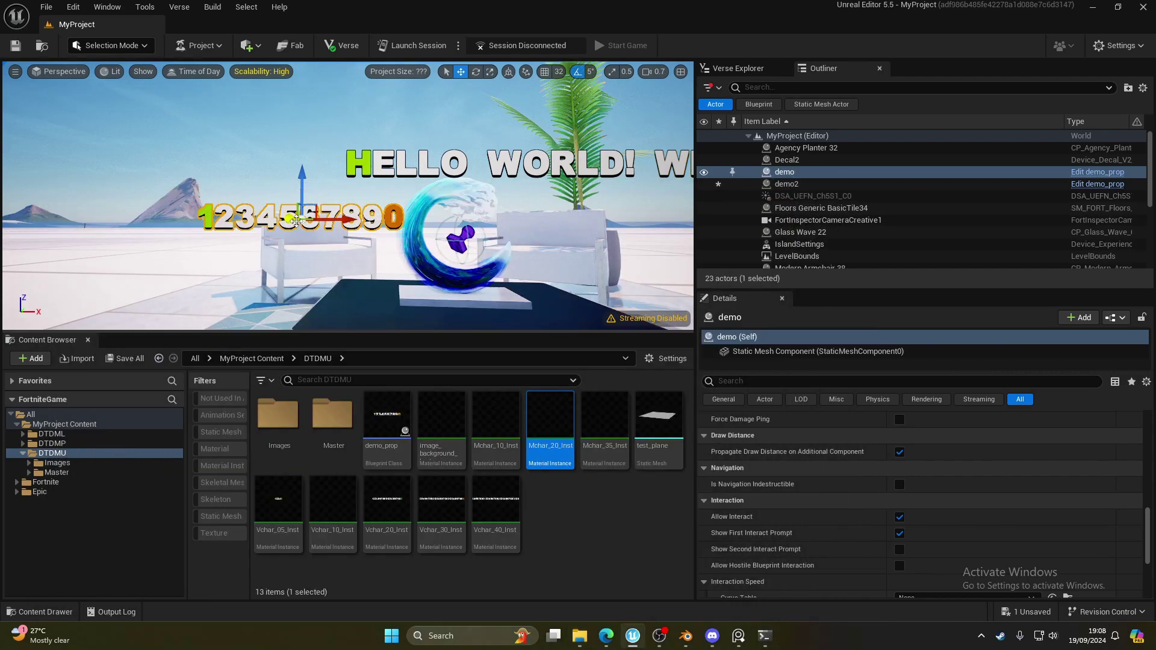
left_click(783, 352)
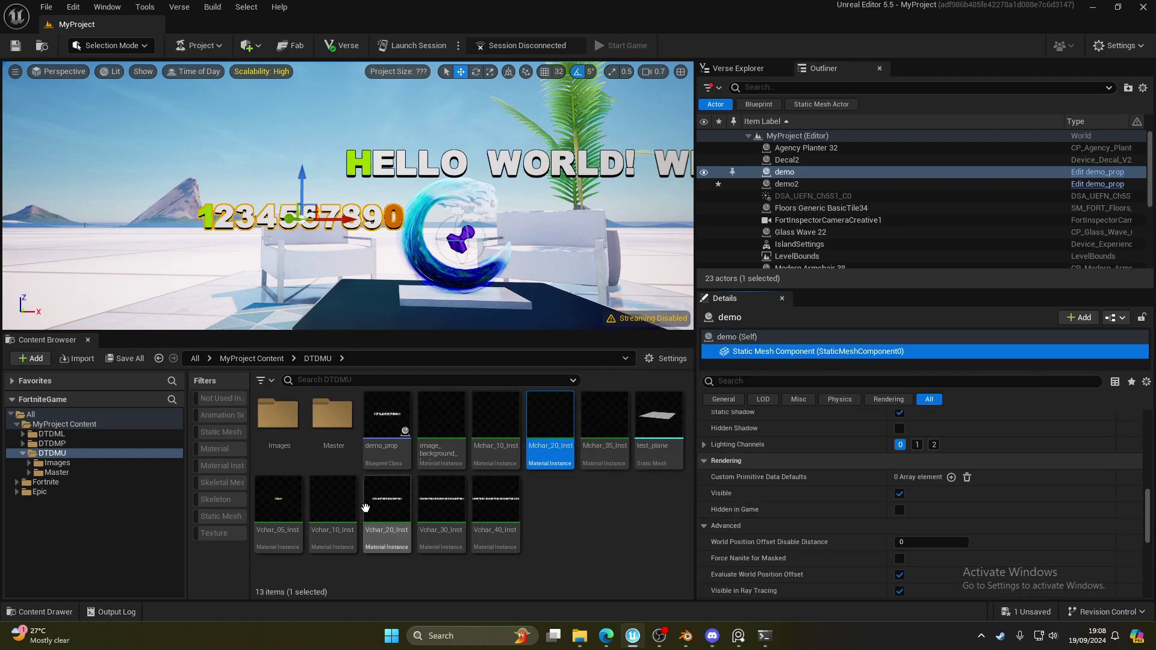
scroll(740, 512, "down", 1)
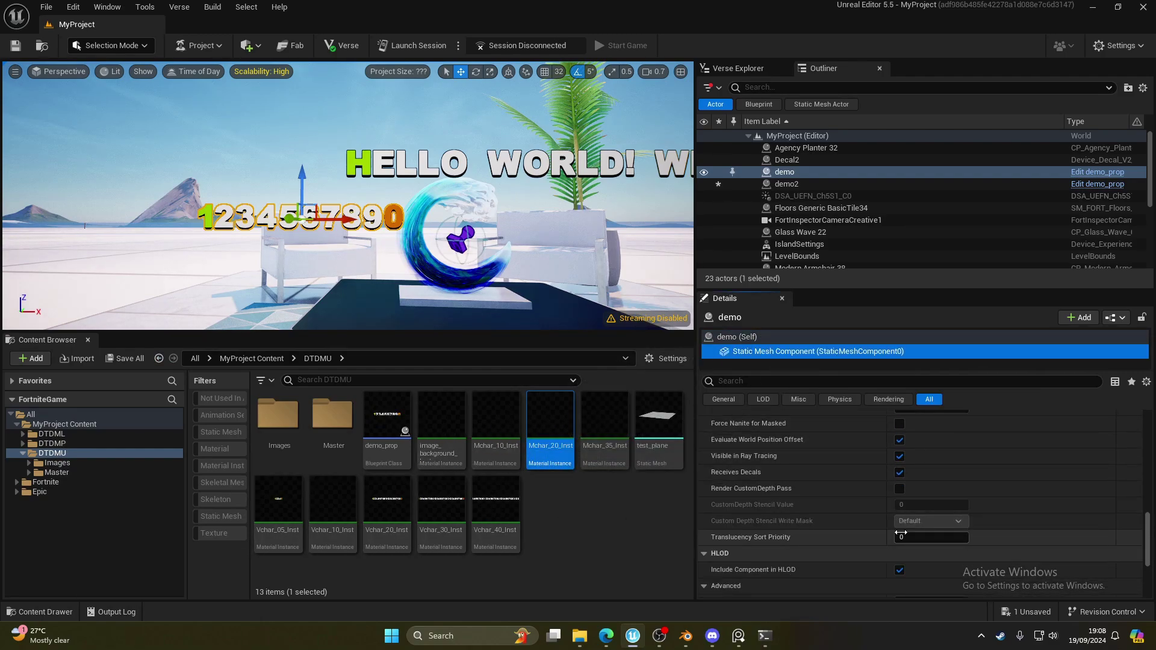
left_click(388, 517)
scroll(925, 497, "up", 6)
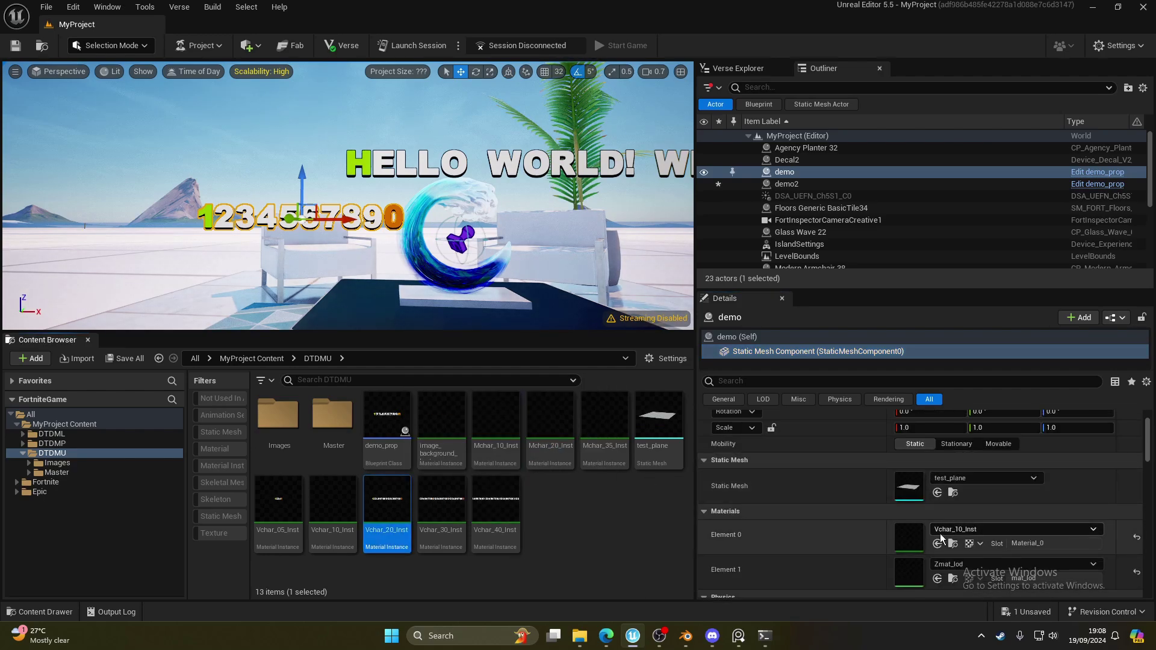
left_click(937, 545)
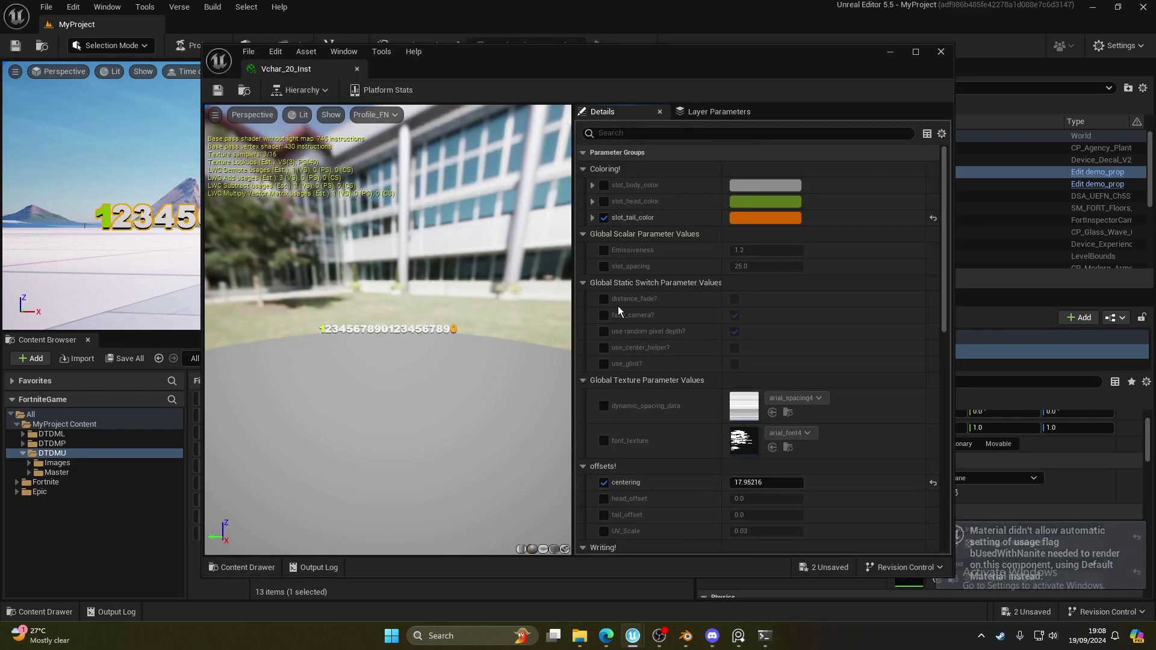
Step: Paste the copied data into the Writing! parameter group of Vchar_20_Inst, then save and close the material instance
scroll(691, 426, "down", 5)
left_click(639, 277, "shift")
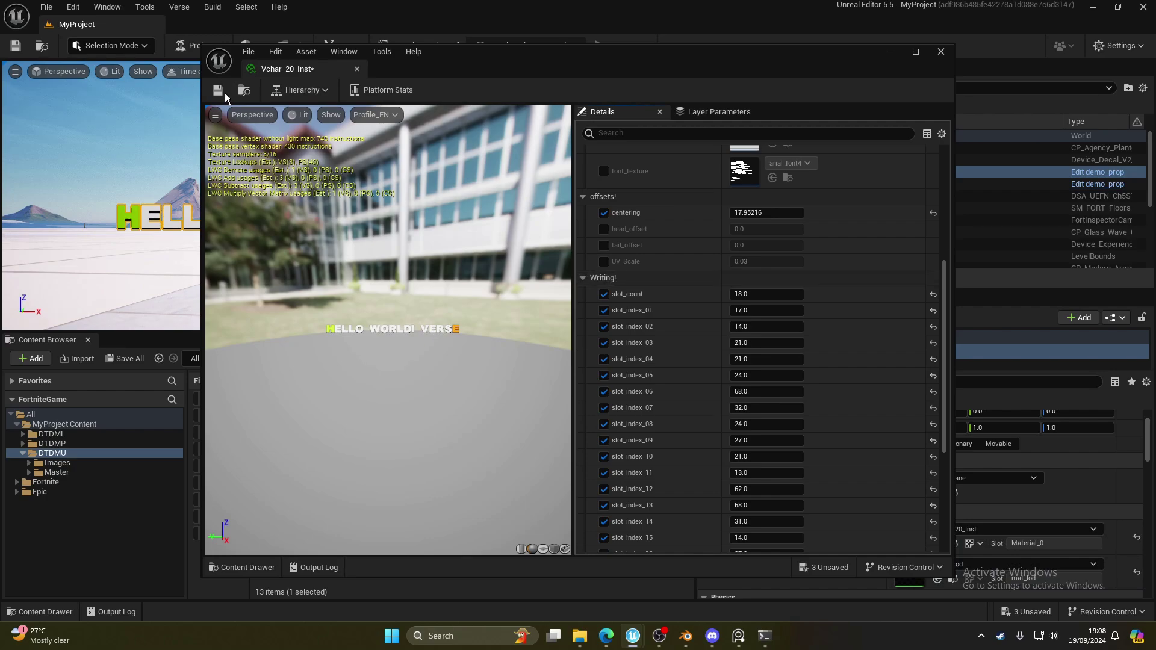
left_click(357, 70)
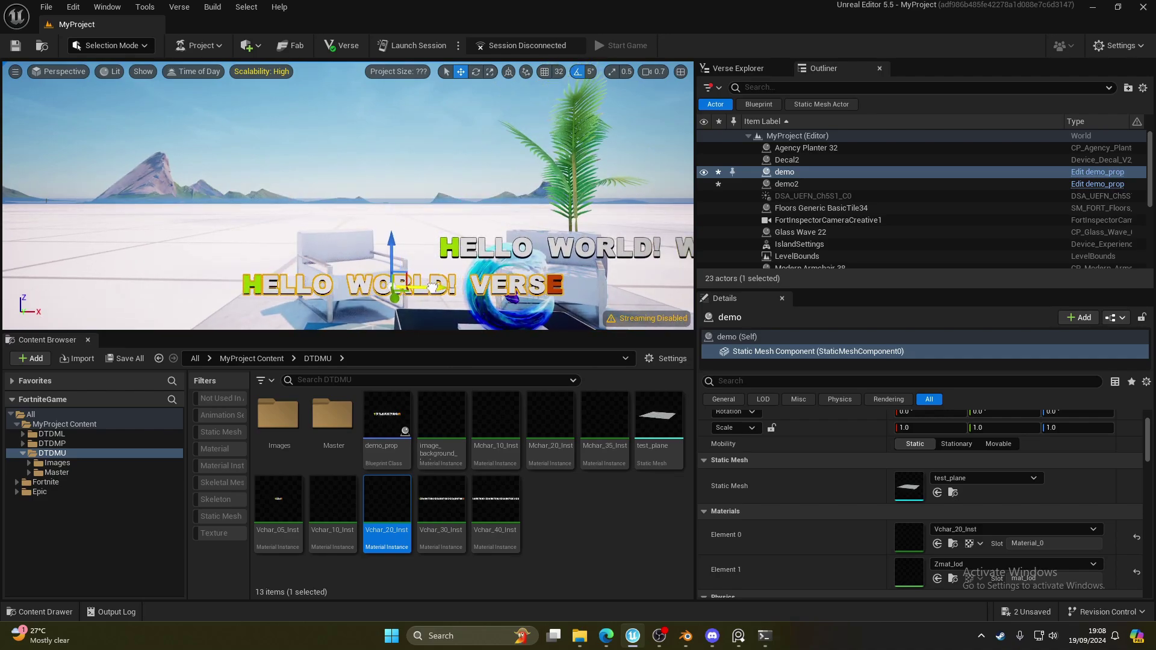
Step: Move the demo prop's text clear of demo2's text and raise it to the same height
left_click_drag(230, 242, 230, 204)
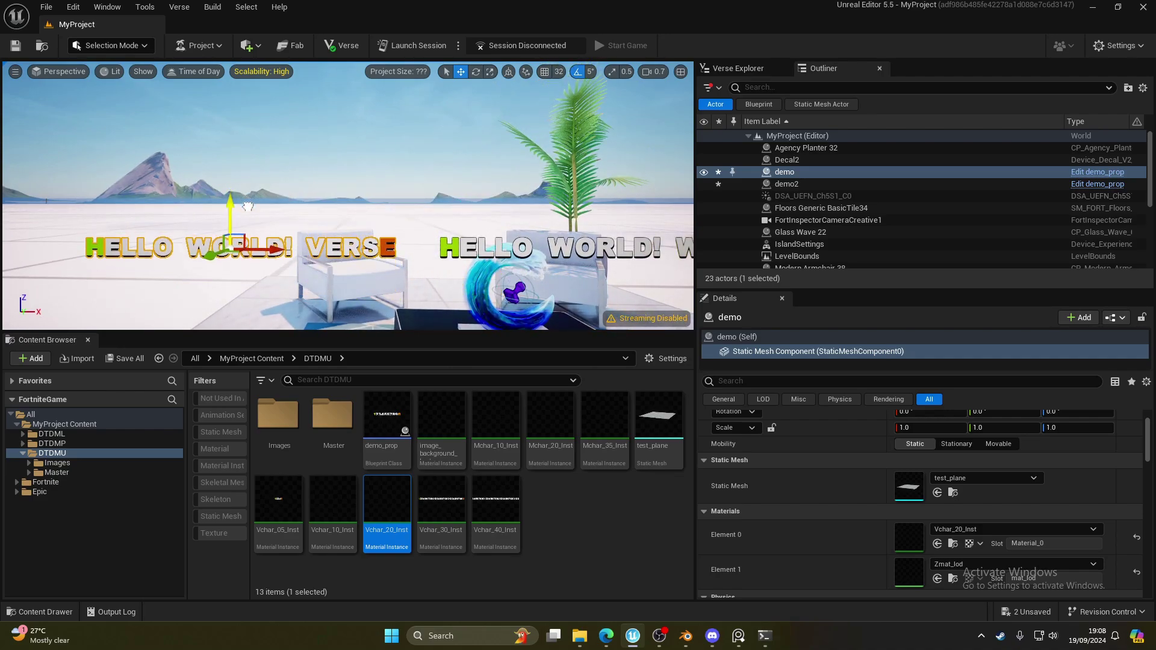
key("d")
right_click_drag(231, 204, 168, 212)
key("a")
key("w")
key("d")
key("w")
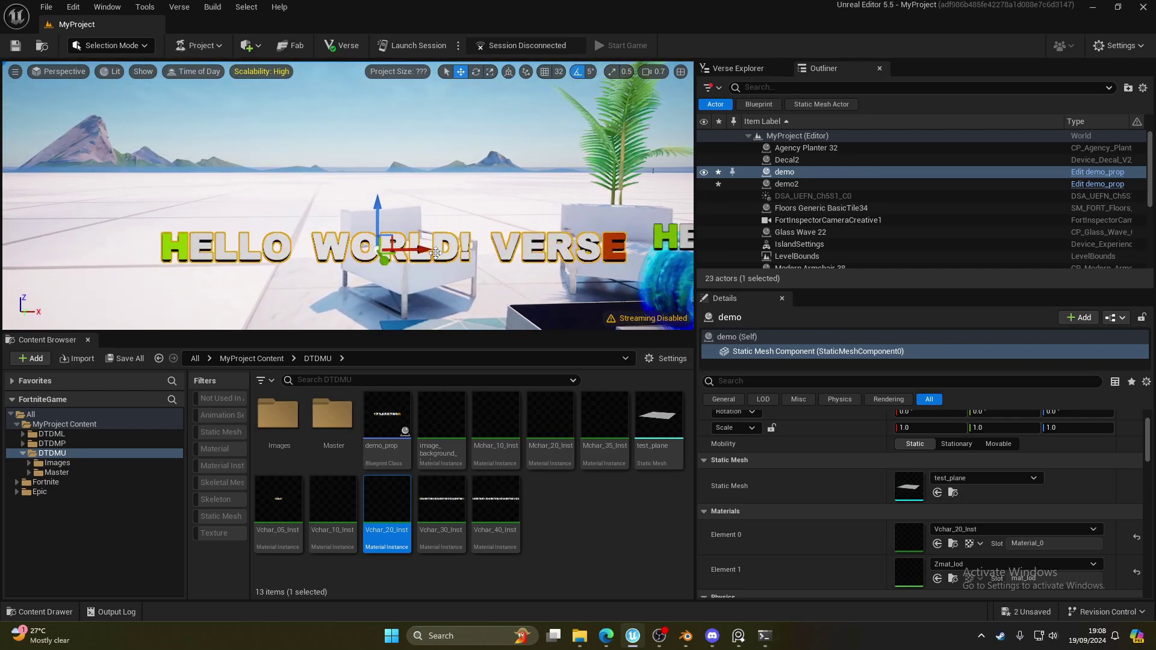
Step: Open Vchar_20_Inst beside the viewport and enable its slot_body_color and slot_head_color overrides
left_click(400, 504)
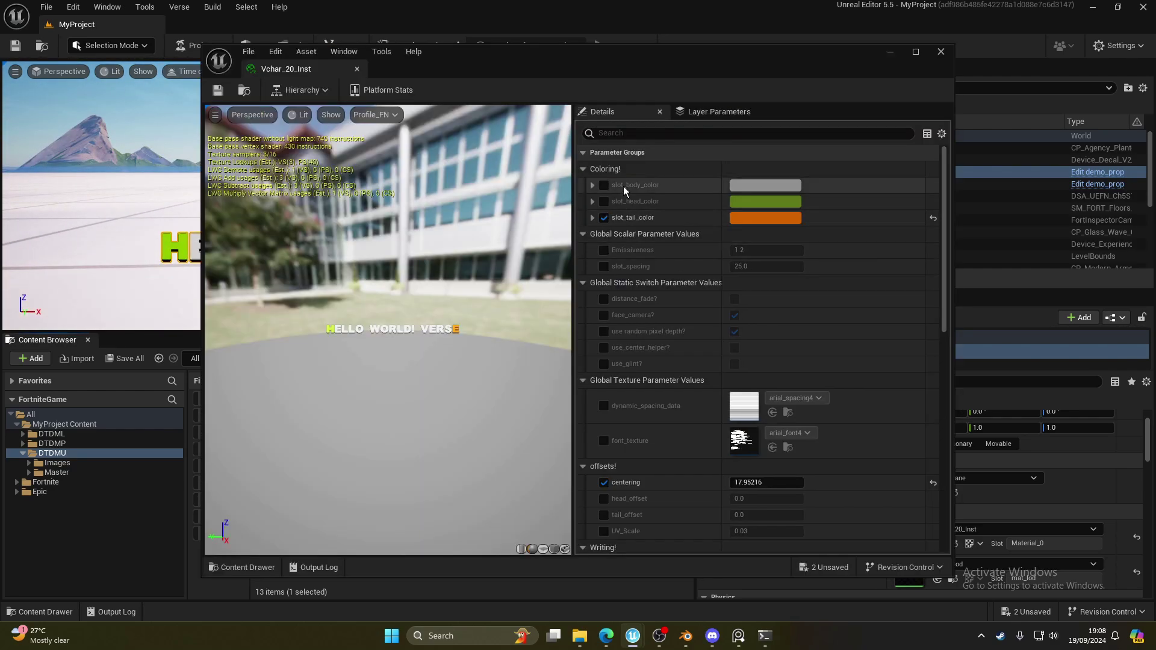
left_click_drag(630, 66, 495, 334)
left_click(471, 454)
left_click(470, 471)
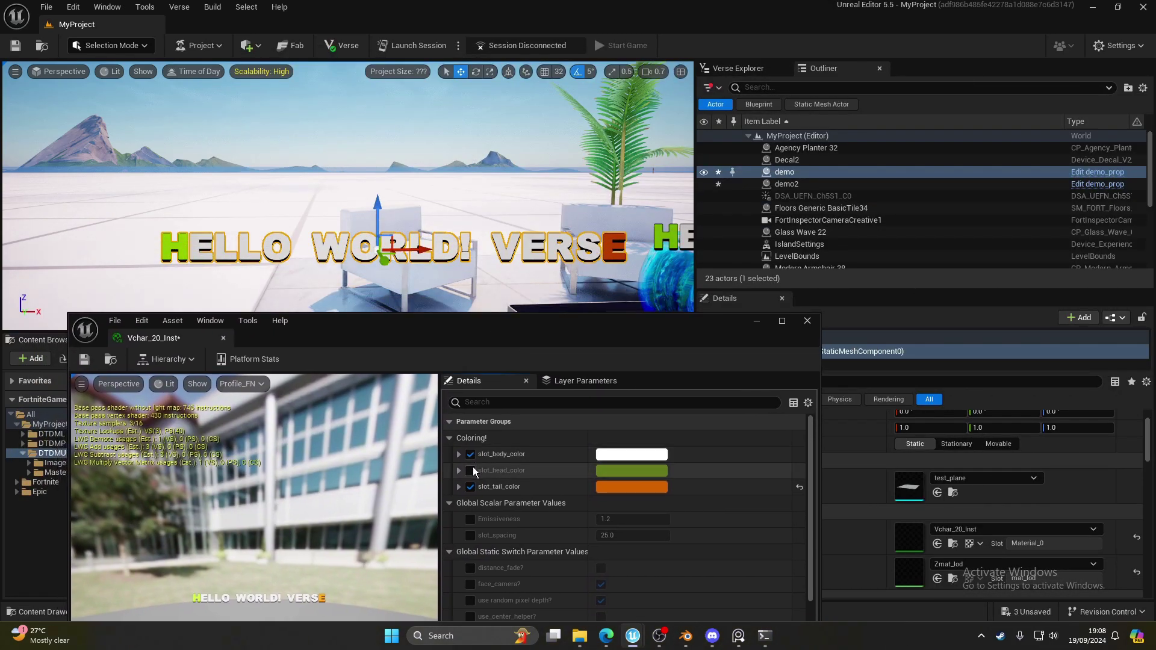
left_click(471, 487)
left_click(471, 487)
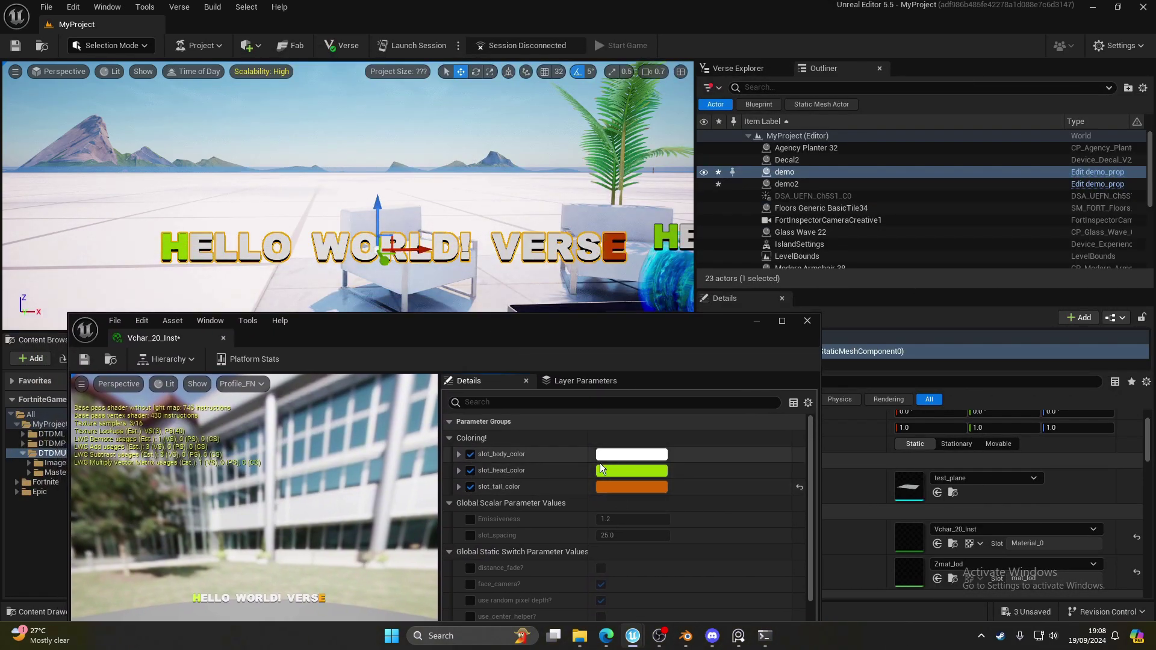
Step: Set slot_head_color to blue (Hex sRGB 0071D3FF) and slot_body_color to green (Hex sRGB 71BC57FF) in Vchar_20_Inst
left_click(628, 469)
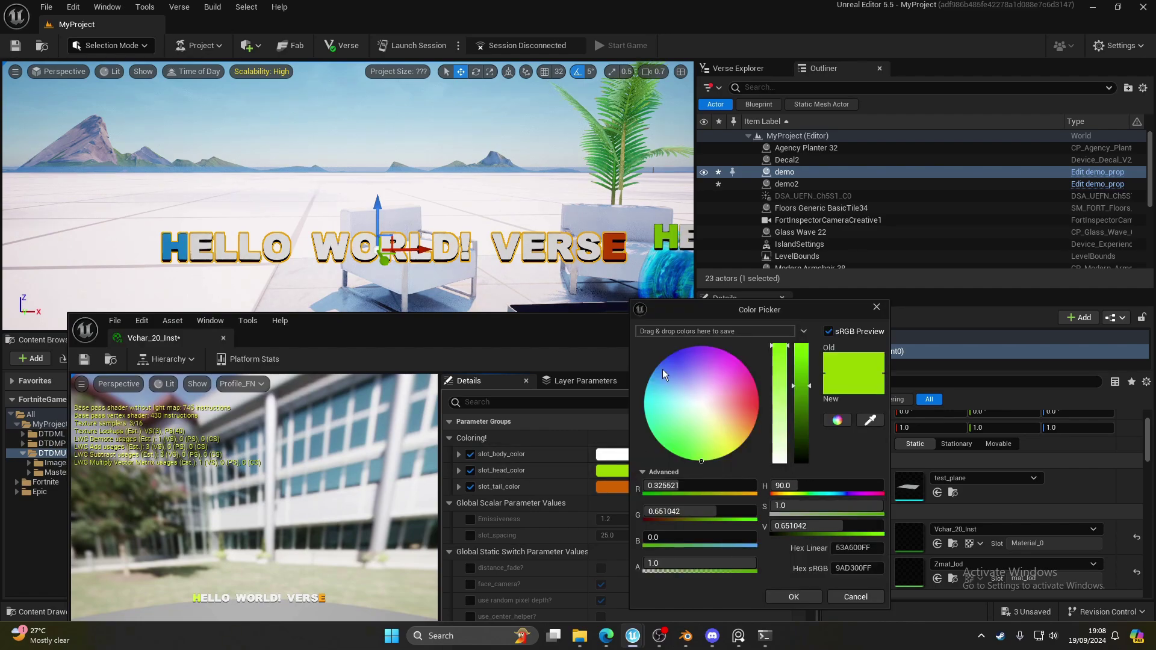
mouse_move(662, 369)
left_mouse_down()
mouse_move(648, 417)
mouse_move(663, 341)
mouse_move(698, 338)
mouse_move(649, 353)
left_mouse_up()
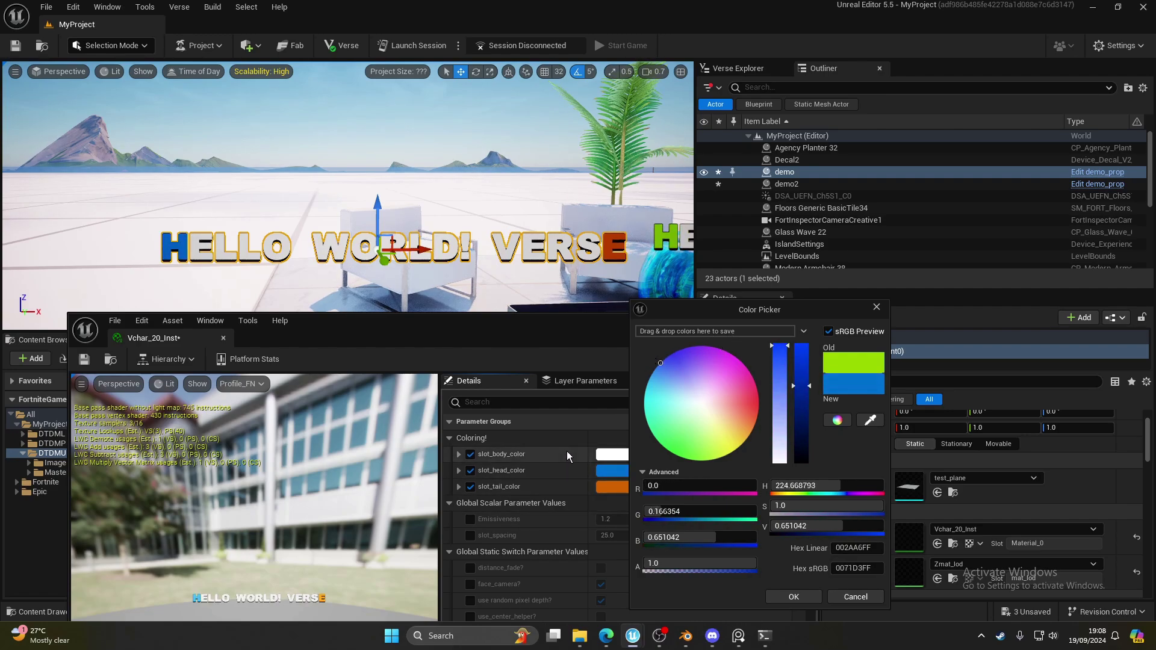
left_click(604, 456)
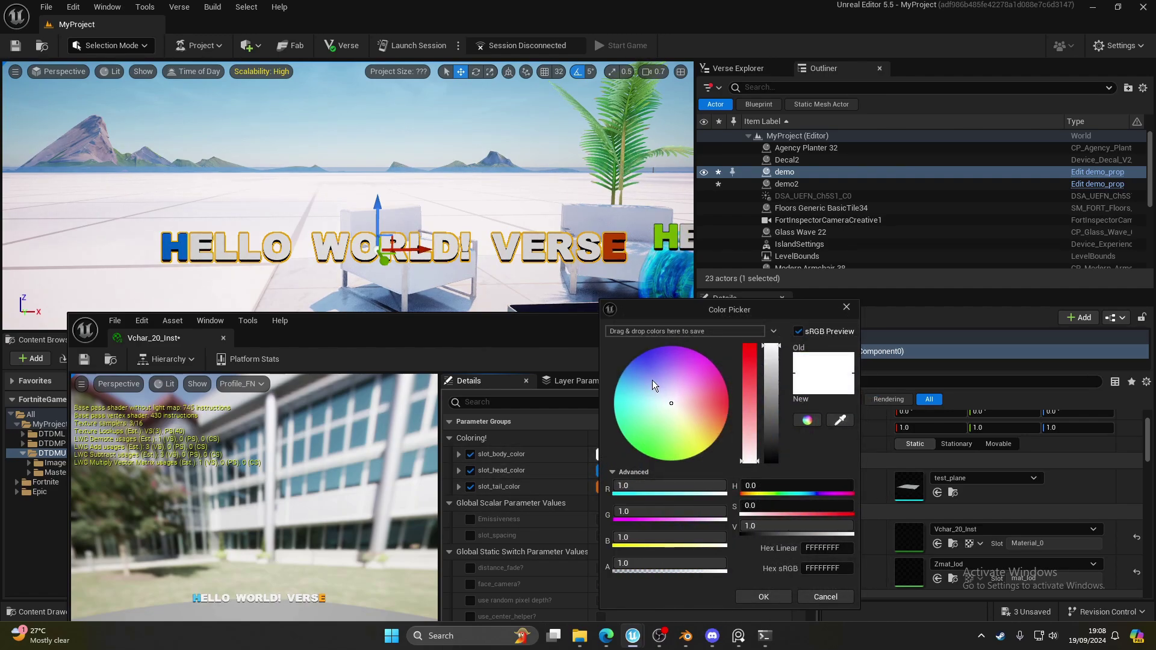
mouse_move(690, 428)
left_mouse_down()
mouse_move(678, 464)
mouse_move(652, 465)
mouse_move(655, 446)
left_mouse_up()
left_click_drag(770, 348, 770, 404)
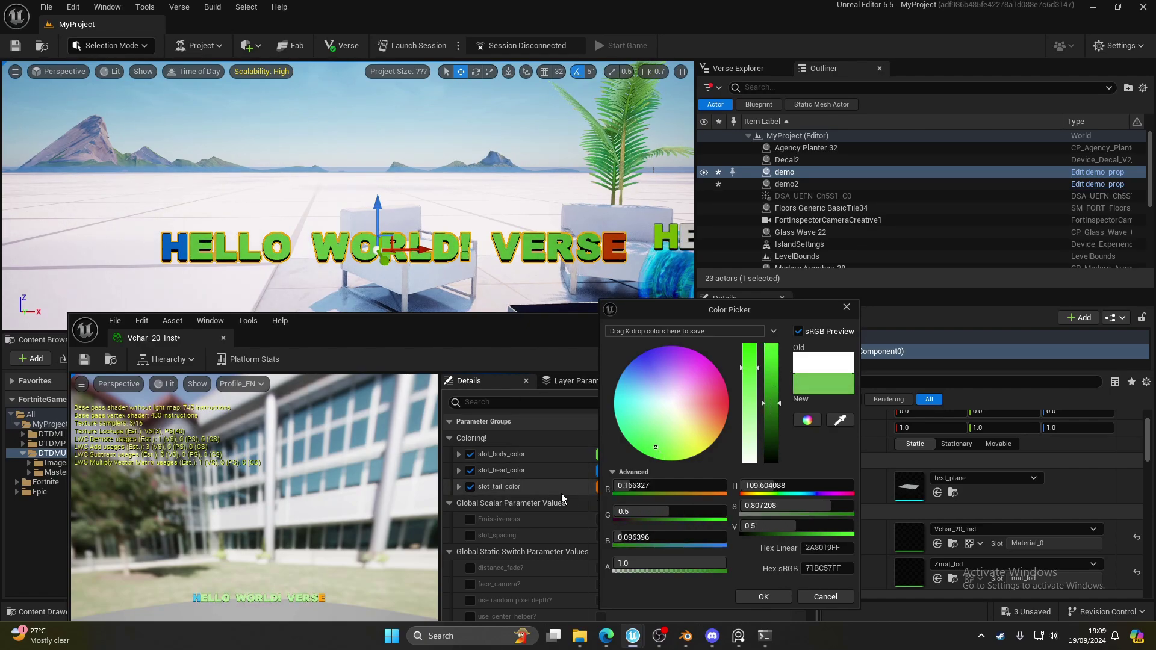
Step: Set slot_tail_color to magenta (Hex sRGB D366CAFF) in Vchar_20_Inst and view both demo texts in the viewport
left_click_drag(683, 313, 855, 265)
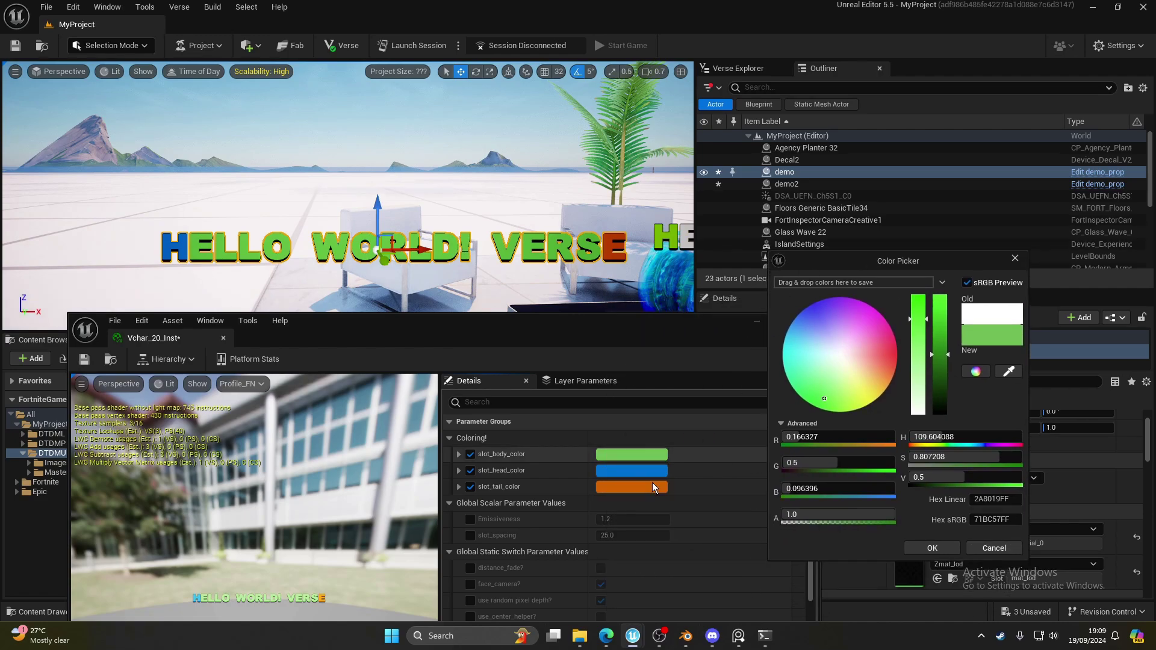
left_click(652, 486)
mouse_move(764, 400)
left_mouse_down()
mouse_move(747, 458)
mouse_move(763, 359)
mouse_move(732, 378)
mouse_move(747, 360)
mouse_move(753, 374)
mouse_move(738, 357)
mouse_move(748, 369)
left_mouse_up()
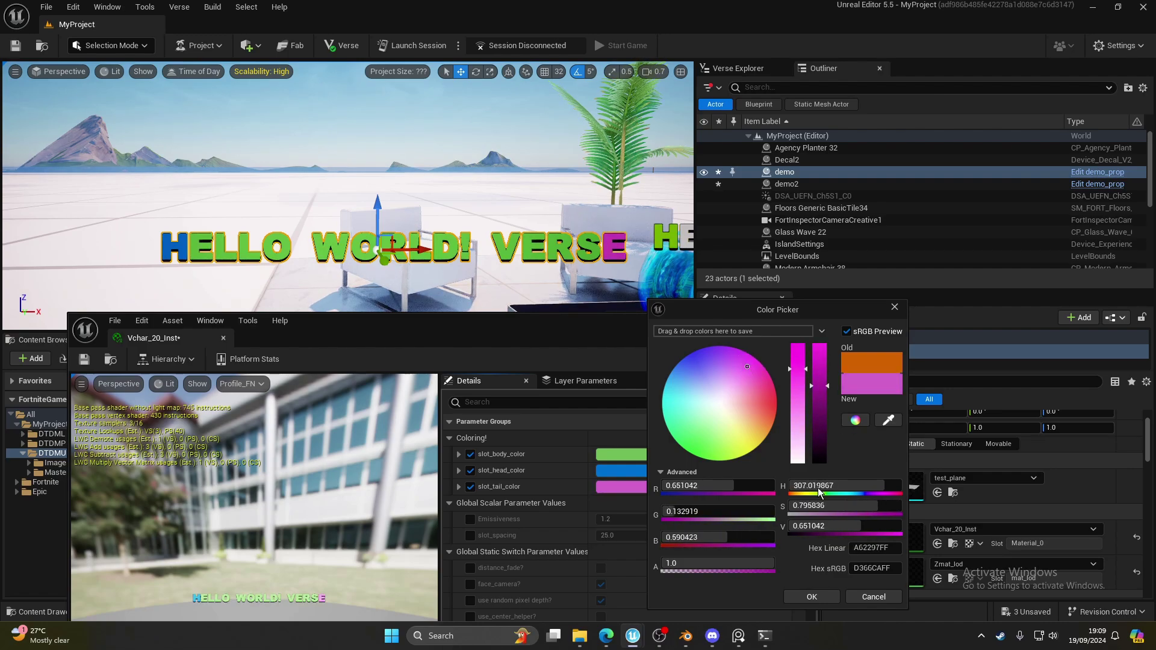
left_click(801, 597)
left_click_drag(572, 332, 511, 312)
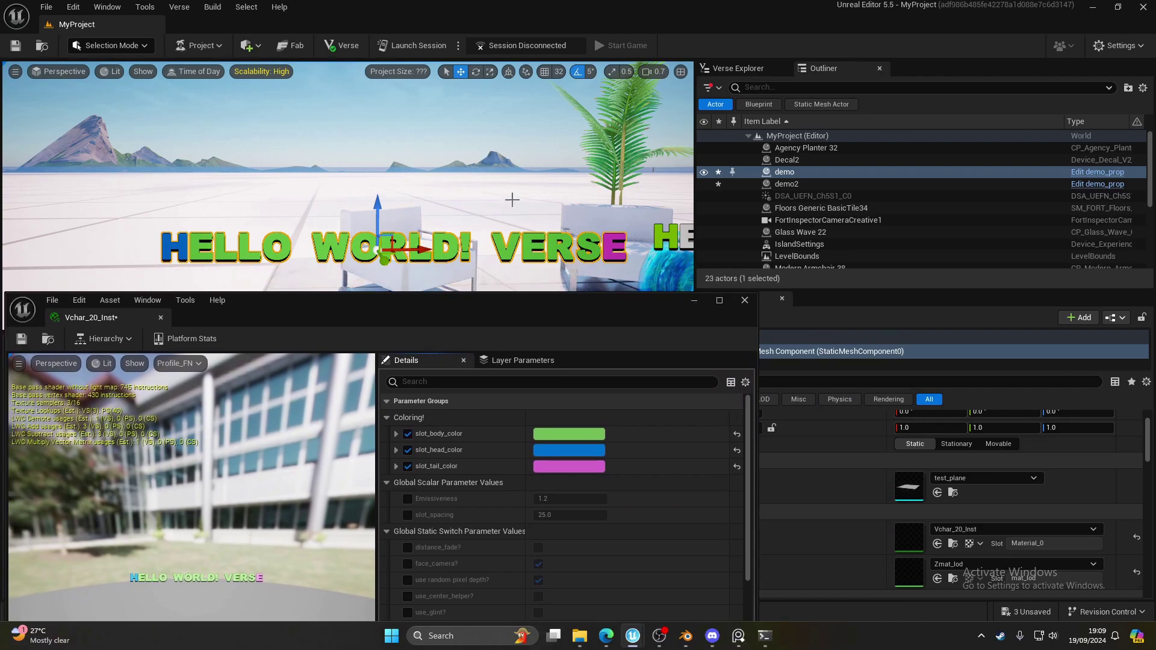
key("d")
right_click_drag(512, 199, 515, 231)
key("a")
key("s")
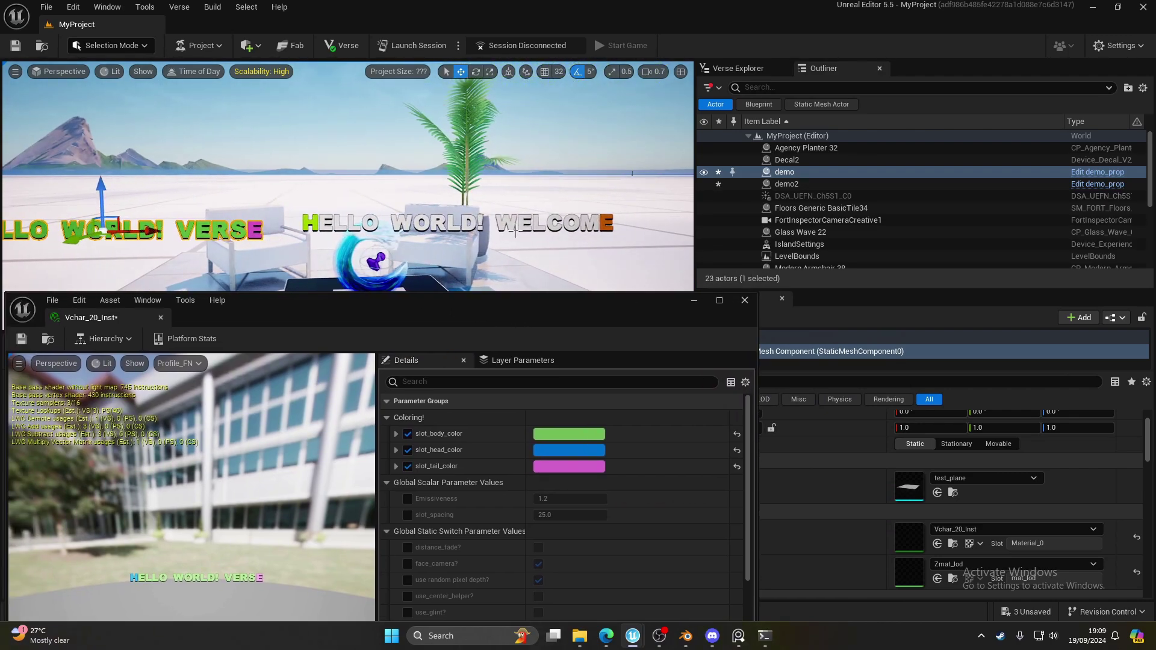
Step: Try adjusting the text's Emissiveness through its override in Vchar_20_Inst, and reset it to the default
left_click_drag(439, 320, 537, 322)
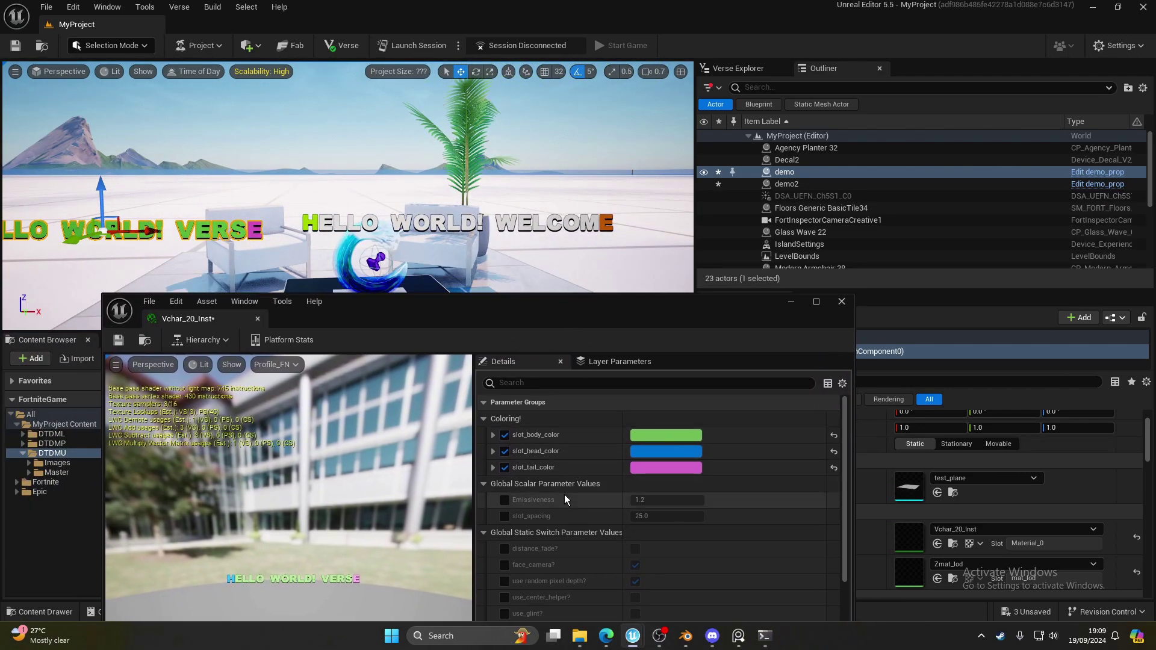
scroll(591, 494, "down", 1)
scroll(591, 494, "down", 1)
left_click(505, 462)
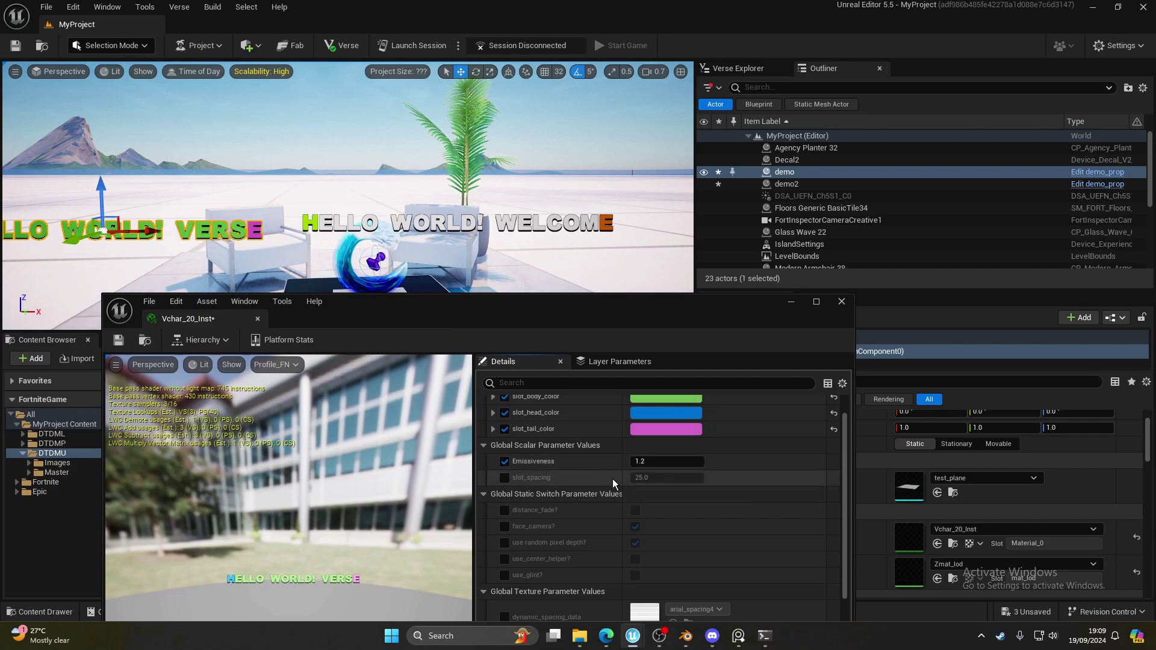
left_click_drag(698, 462, 750, 461)
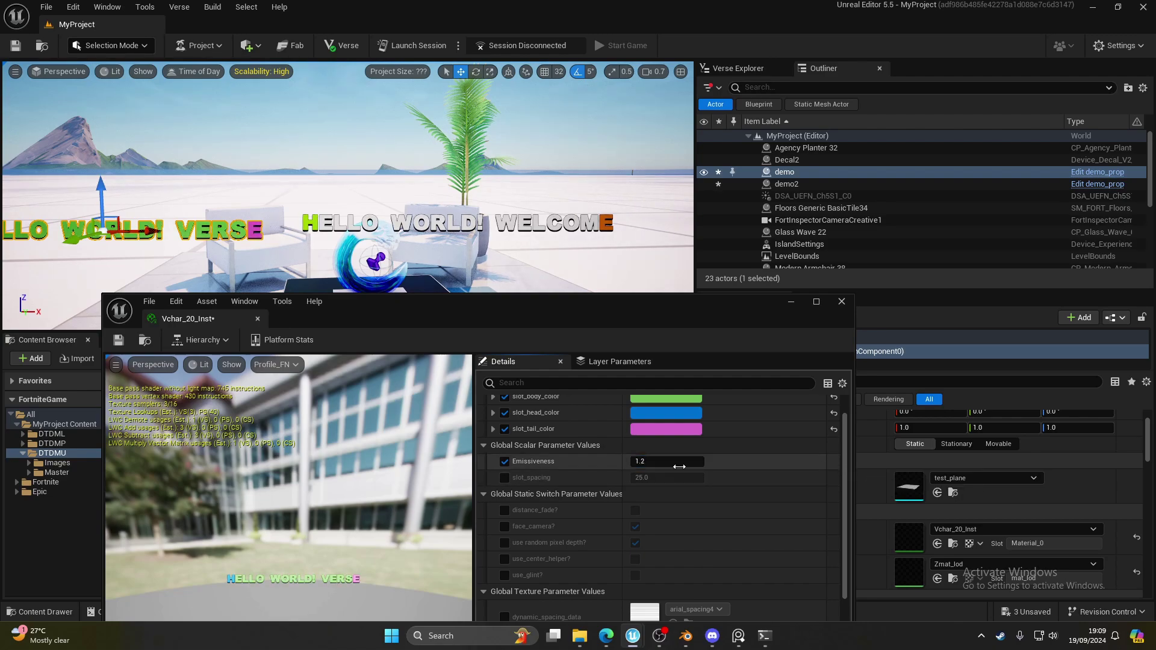
left_click(833, 462)
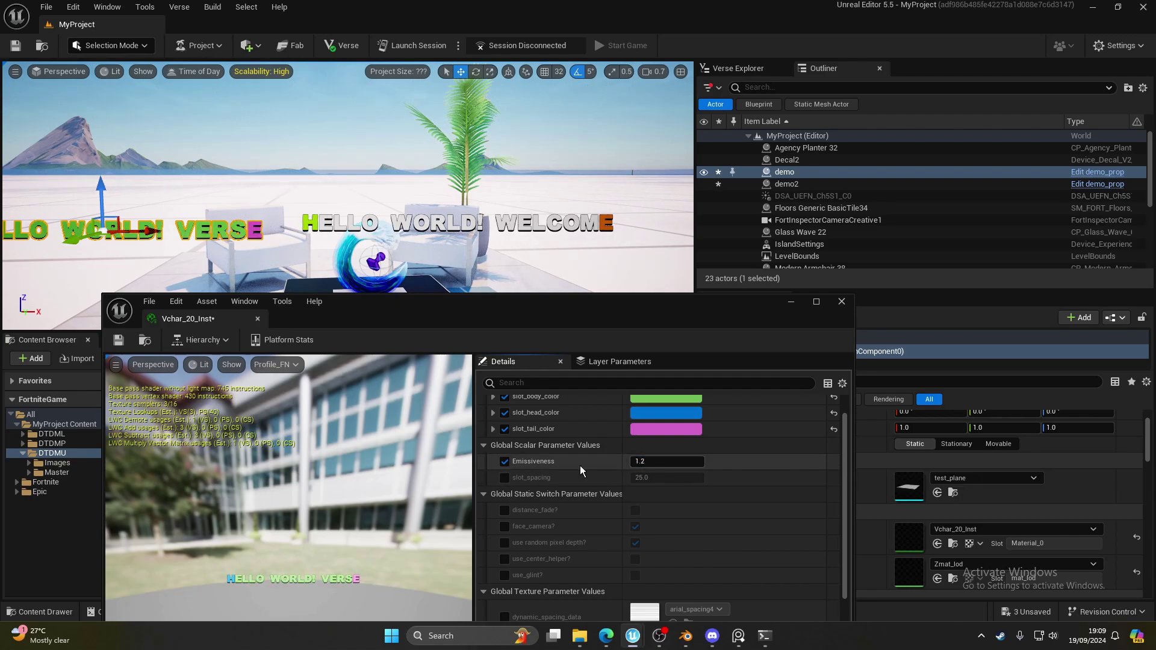
Step: Enable the slot_spacing override in Vchar_20_Inst, try a different letter spacing on the demo text, and undo the spacing change
left_click(505, 477)
key("a")
mouse_move(434, 278)
right_mouse_down()
mouse_move(476, 286)
mouse_move(434, 278)
right_mouse_up()
key("w")
key("s")
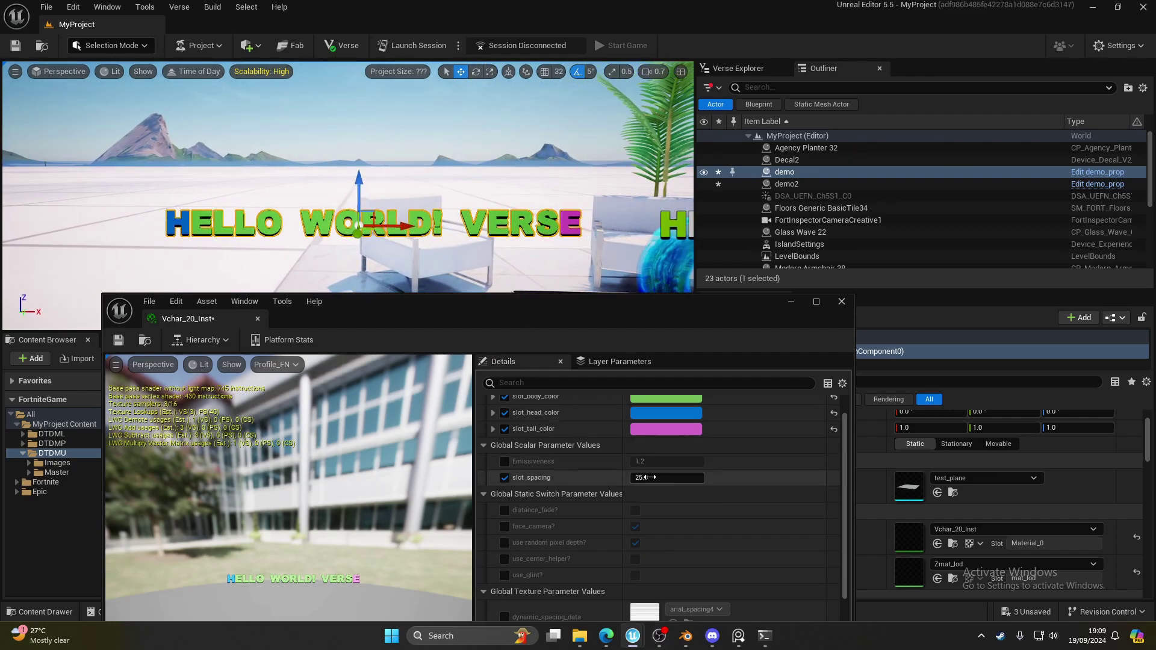
mouse_move(663, 478)
left_mouse_down()
mouse_move(698, 477)
mouse_move(626, 477)
mouse_move(689, 477)
mouse_move(656, 476)
left_mouse_up()
key("ctrl+z")
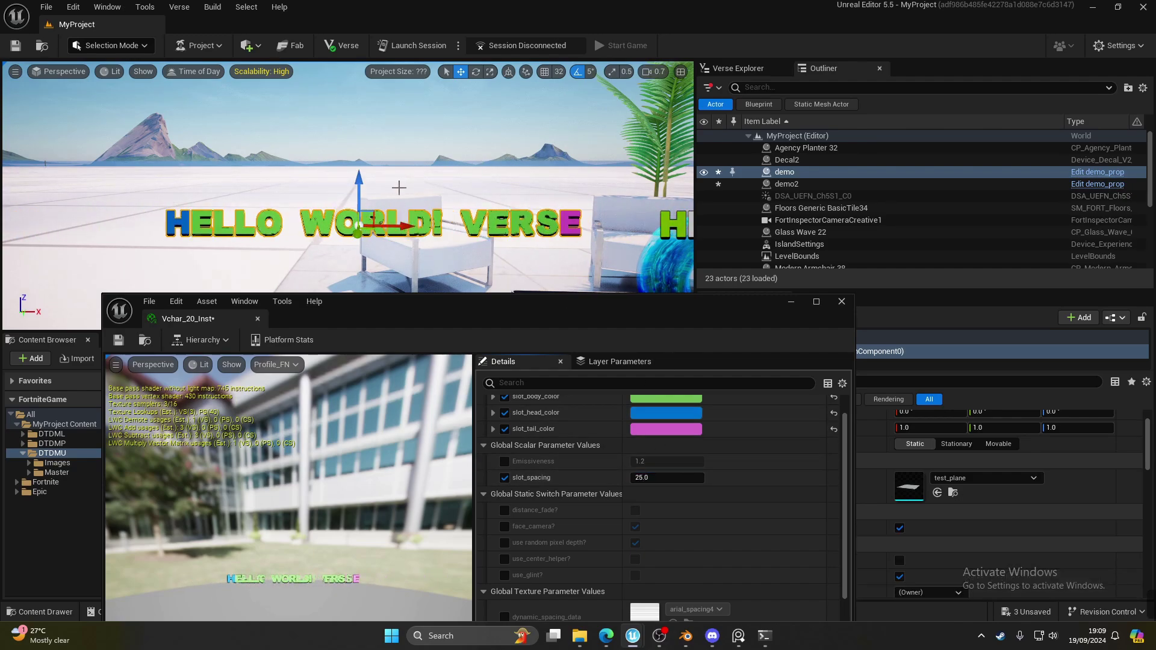
Step: Enable the face_camera? override in Vchar_20_Inst and turn camera facing off
scroll(536, 475, "down", 2)
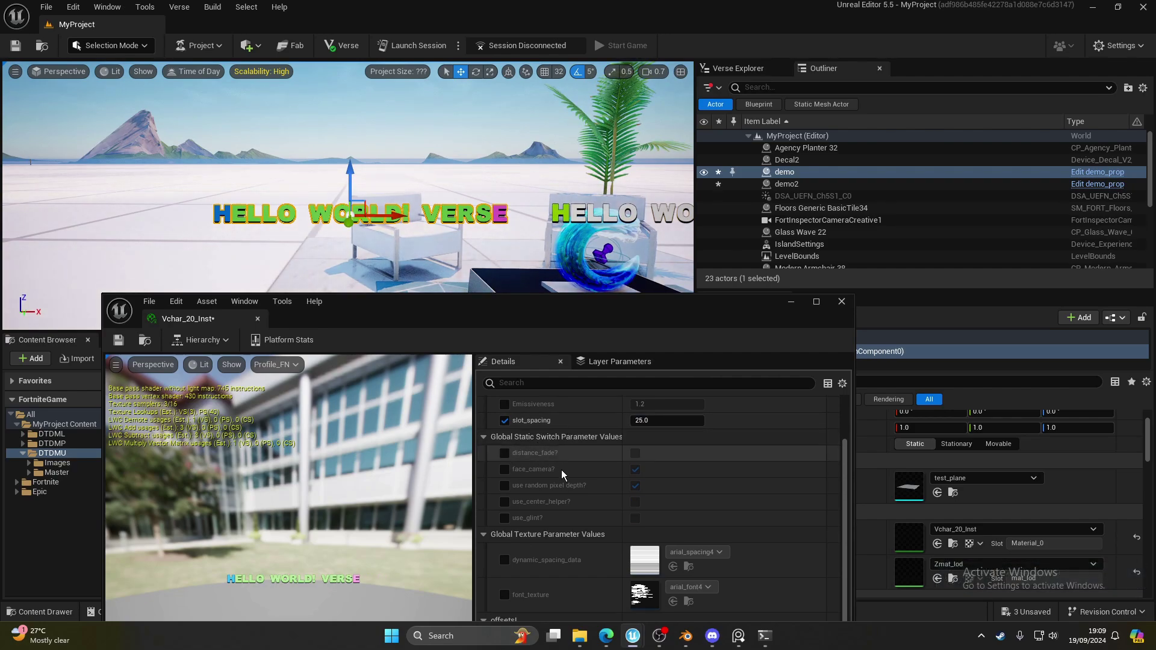
left_click(506, 470)
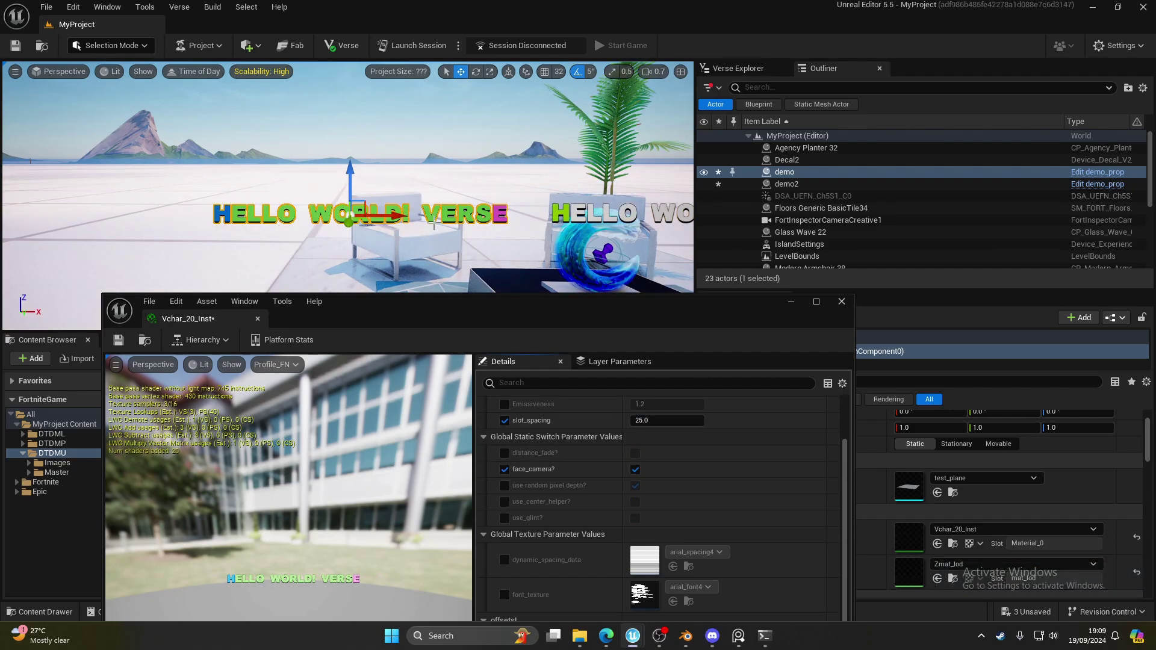
right_click_drag(450, 210, 493, 214)
left_click(634, 470)
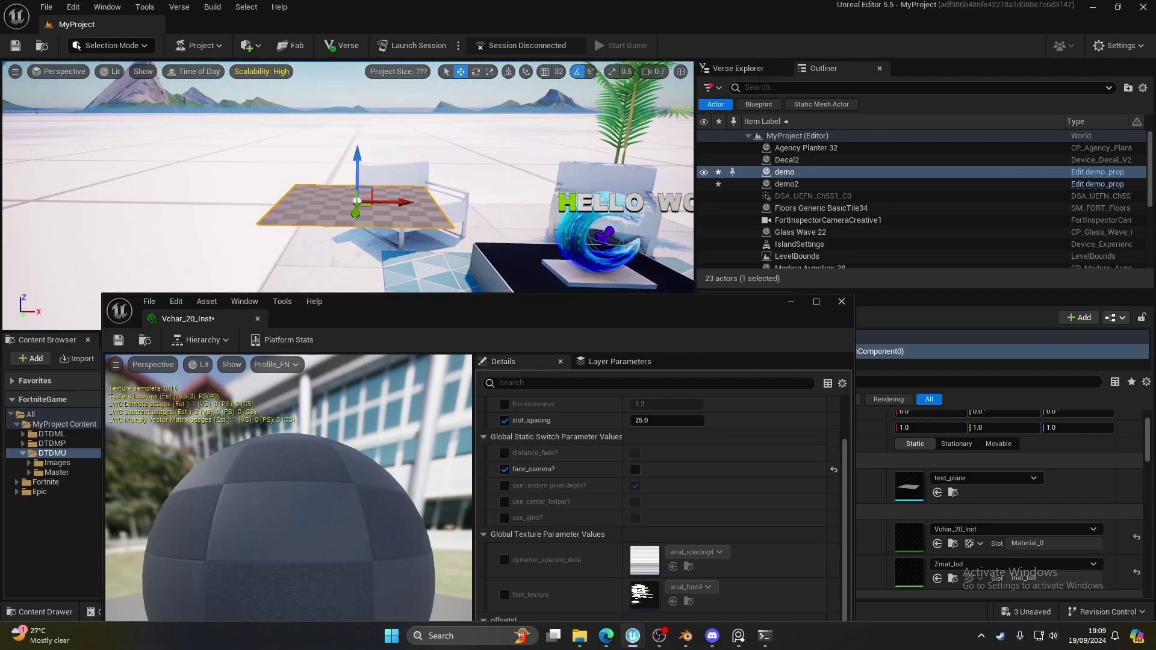
Step: Try rotating the demo prop upright by about 85° to make its text readable, and undo the rotation
key("e")
right_click_drag(364, 161, 379, 154)
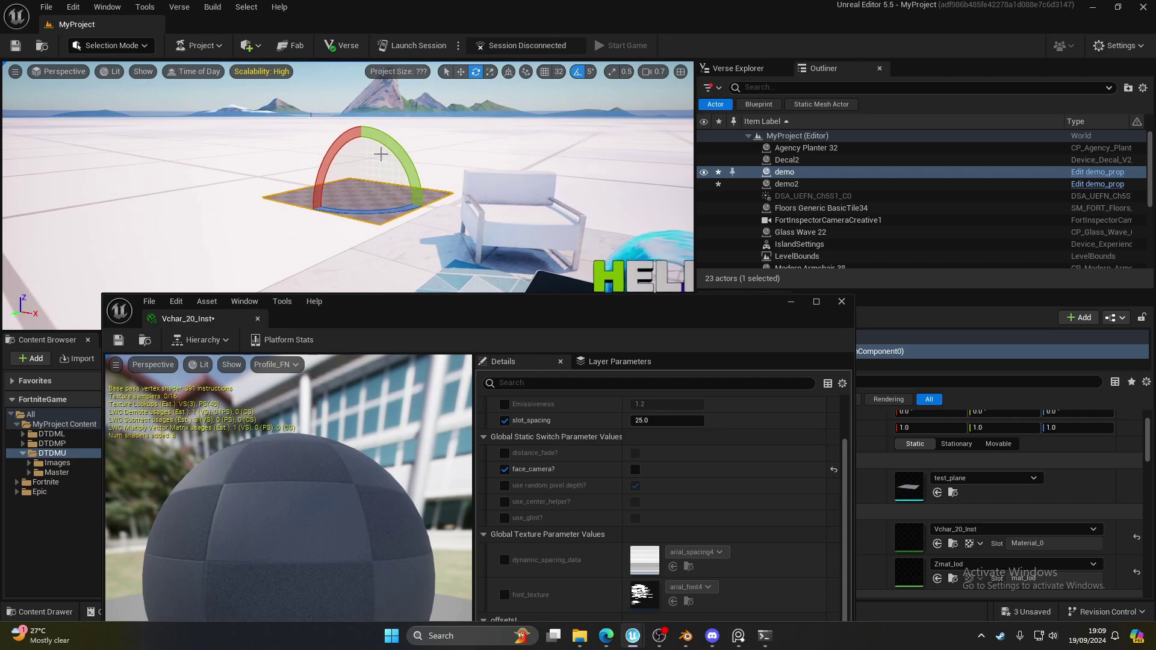
left_click_drag(344, 147, 294, 237)
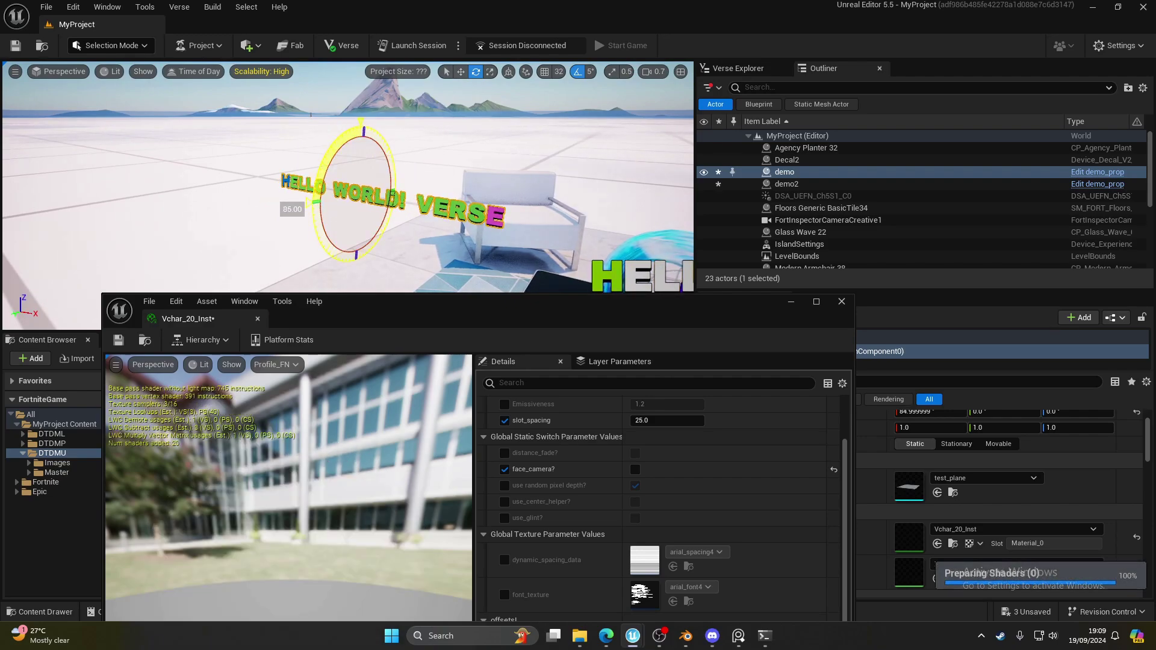
key("w")
right_click_drag(397, 127, 443, 211)
key("ctrl+z")
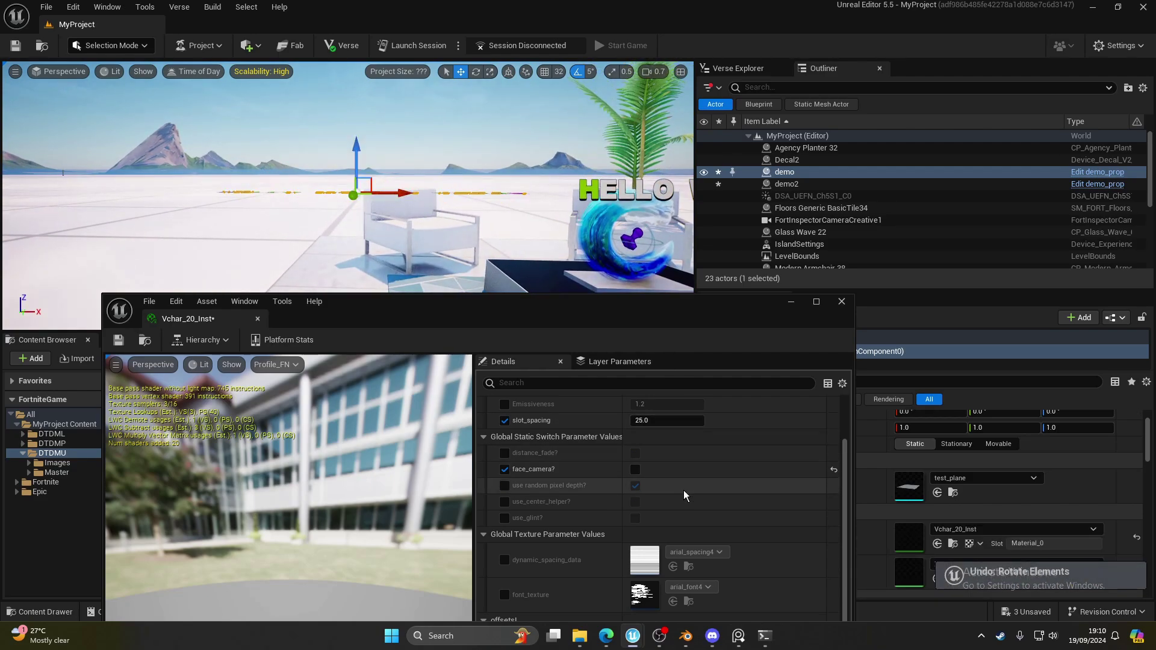
Step: Turn face_camera? back on, and enable the use_center_helper? override with the helper switched on
left_click(635, 469)
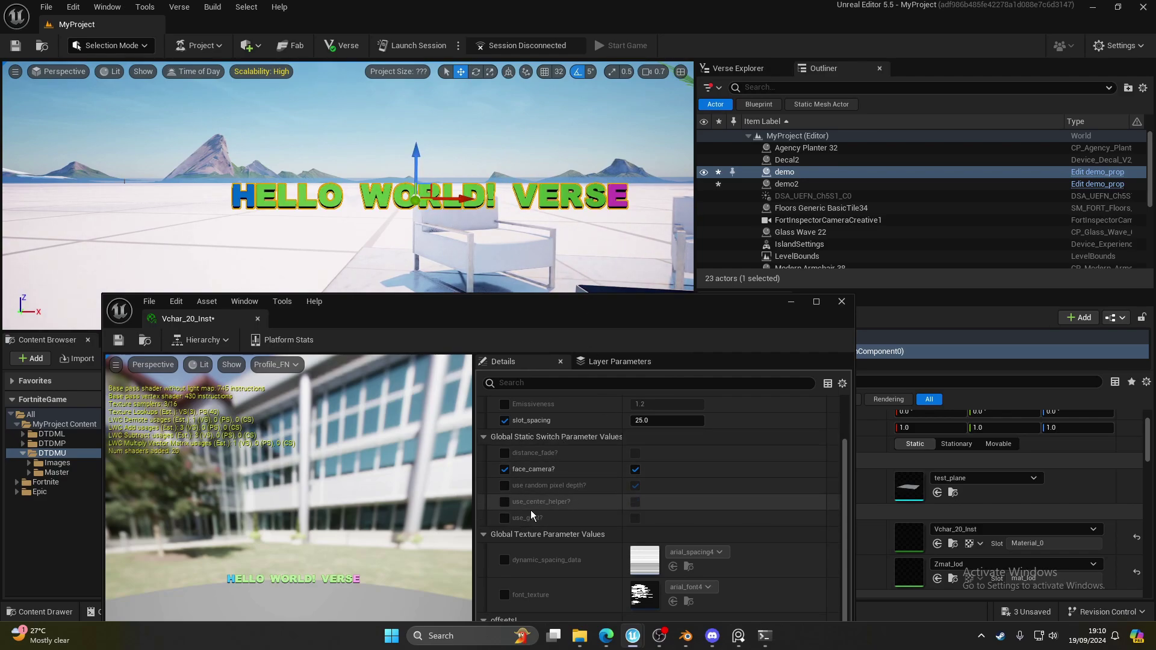
left_click(504, 501)
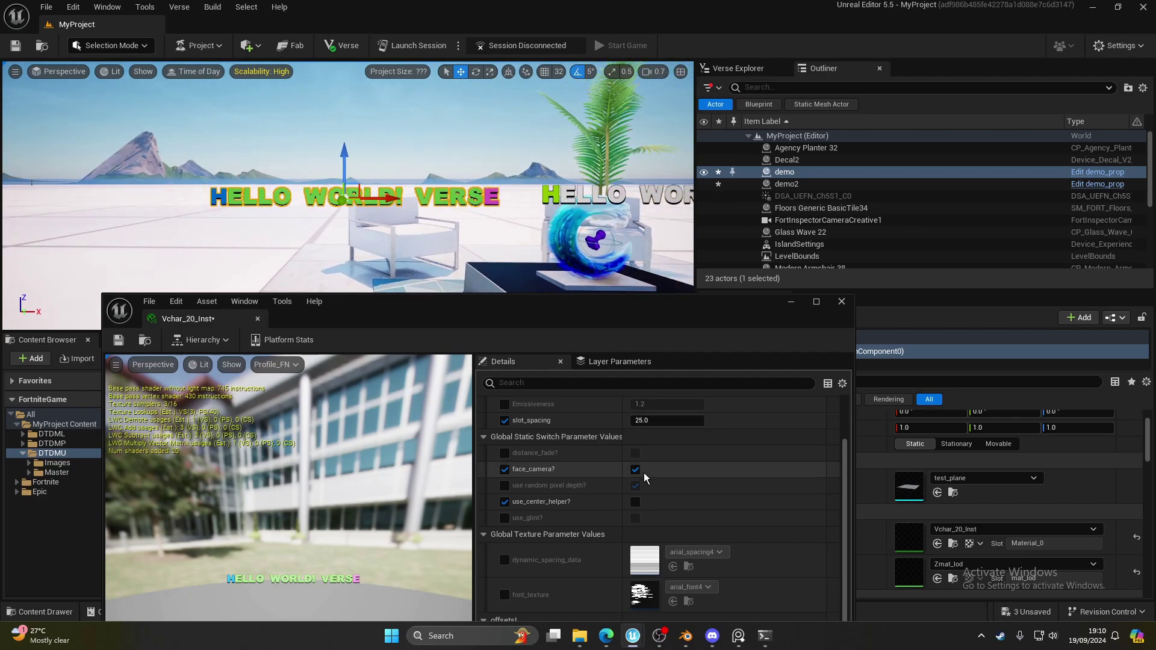
left_click(635, 502)
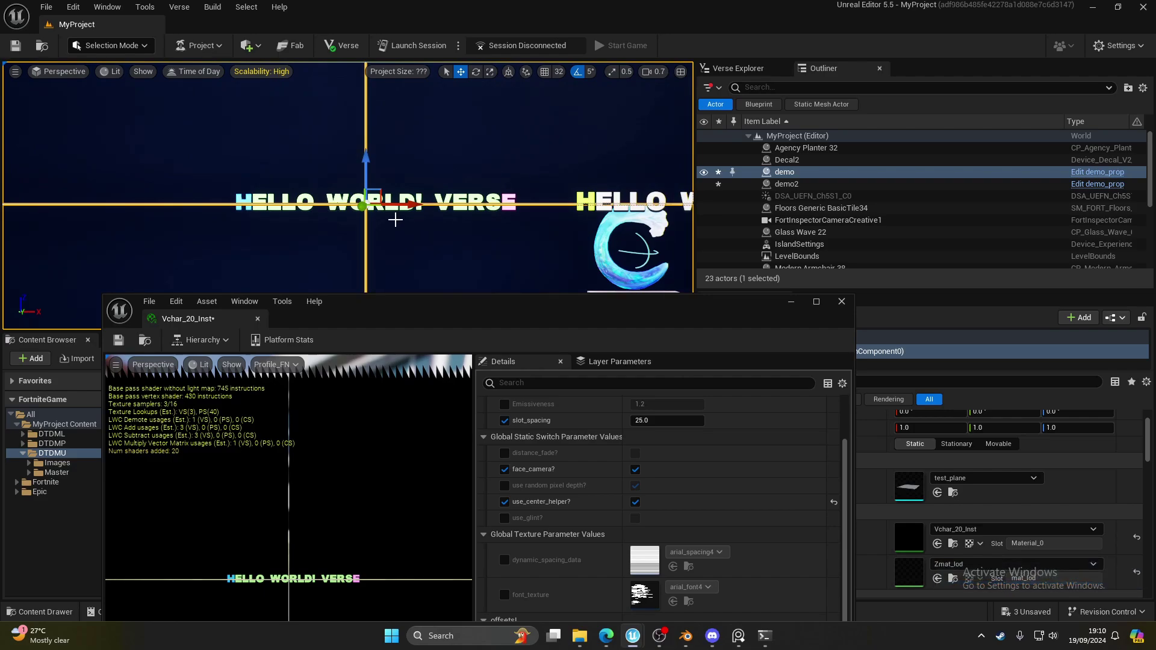
Step: Check the text against the center helper lines in the material preview, and clear the use_center_helper? override
scroll(361, 479, "down", 4)
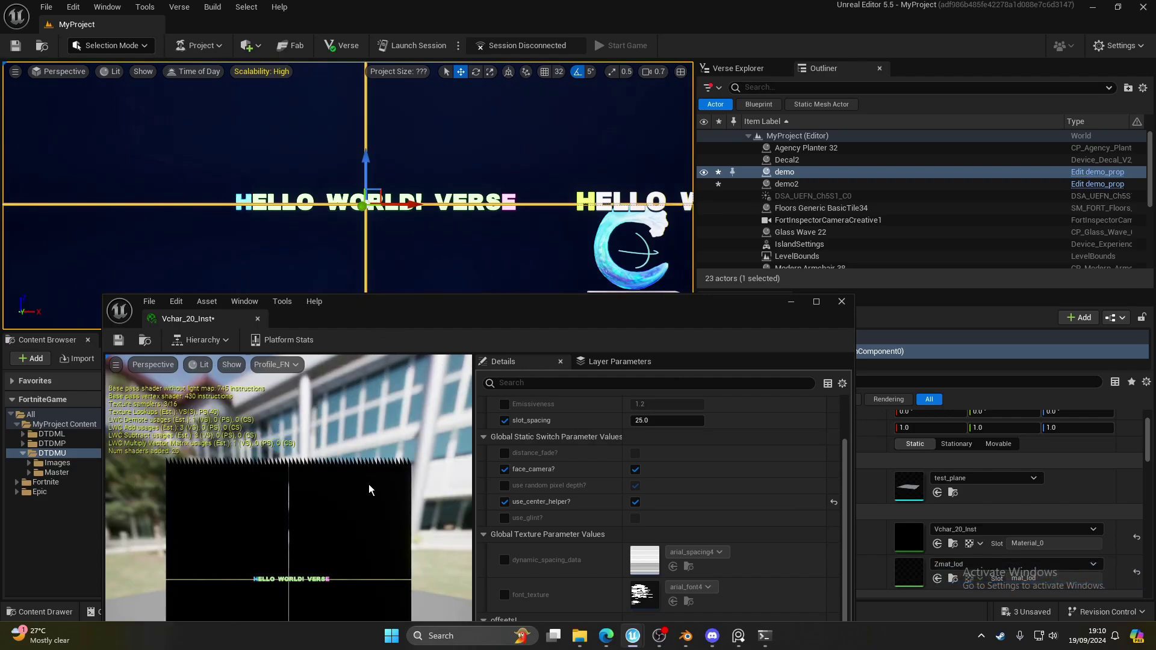
scroll(374, 484, "up", 1)
mouse_move(452, 304)
left_mouse_down()
mouse_move(437, 268)
mouse_move(446, 182)
mouse_move(449, 286)
left_mouse_up()
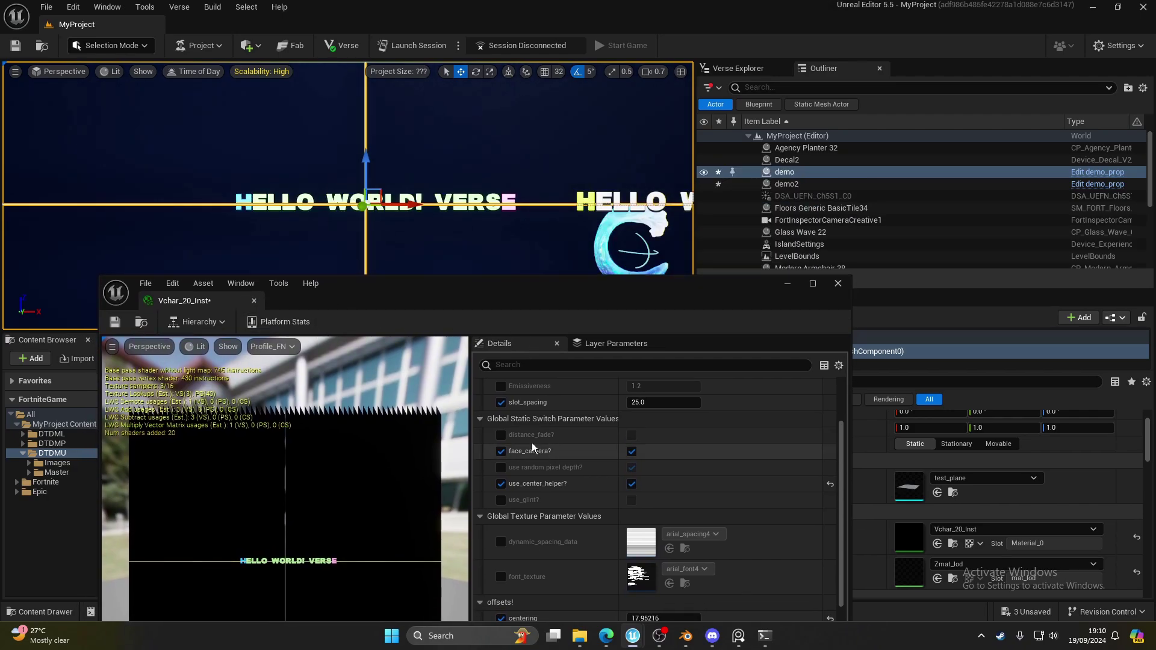
left_click(501, 484)
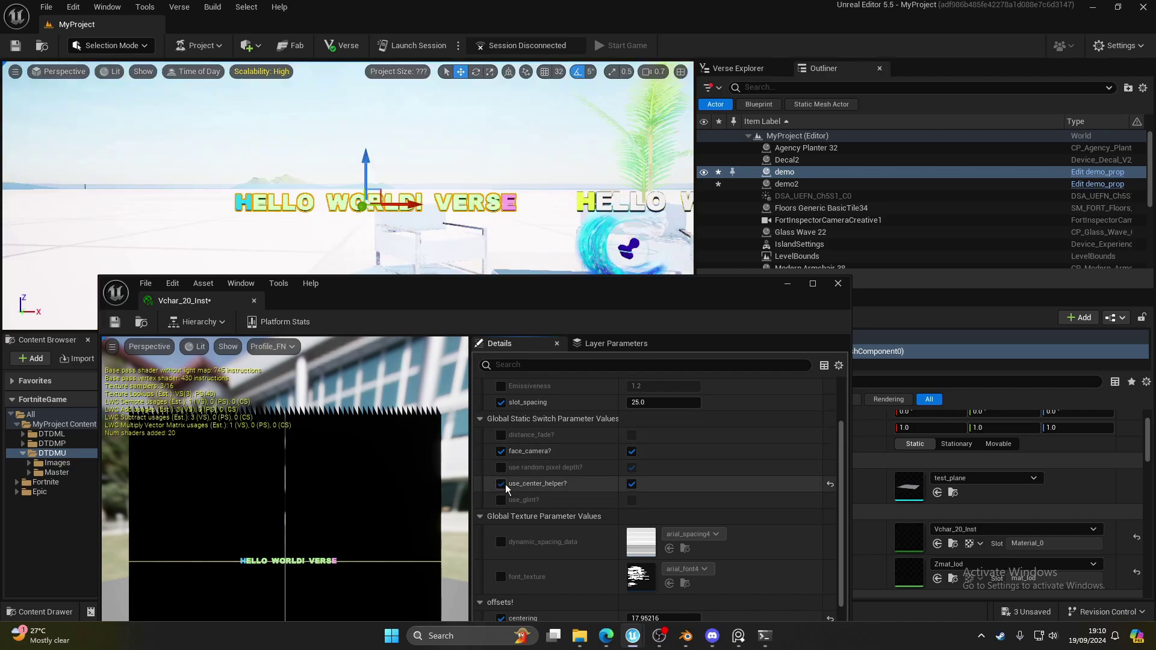
Step: Enable the dynamic_spacing_data and font_texture overrides in Vchar_20_Inst
scroll(524, 517, "down", 3)
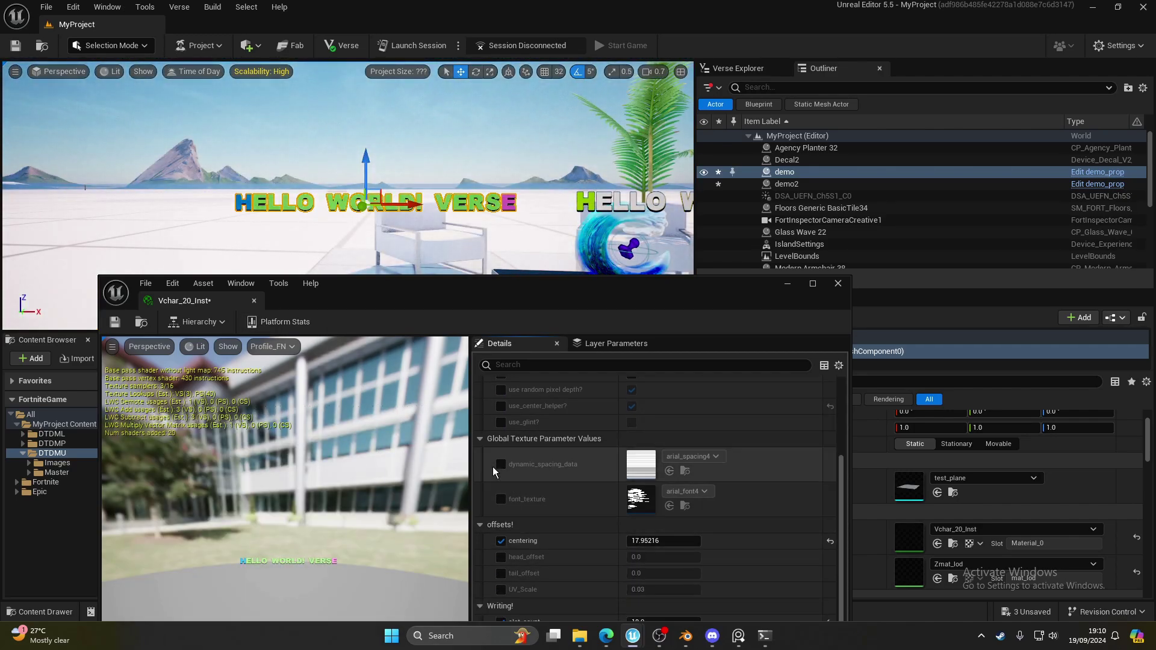
left_click(501, 465)
left_click(501, 499)
Step: Try shifting the text with the centering offset, and undo the centering edit
scroll(561, 507, "down", 2)
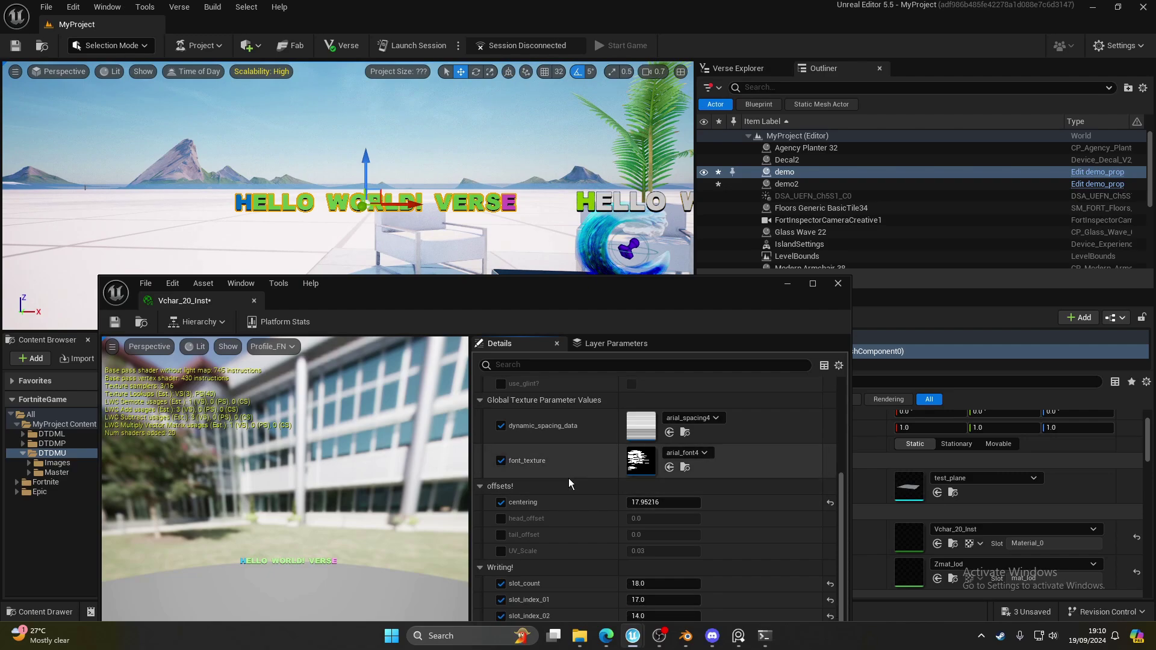
left_click_drag(652, 483, 684, 515)
key("ctrl+z")
scroll(587, 506, "down", 3)
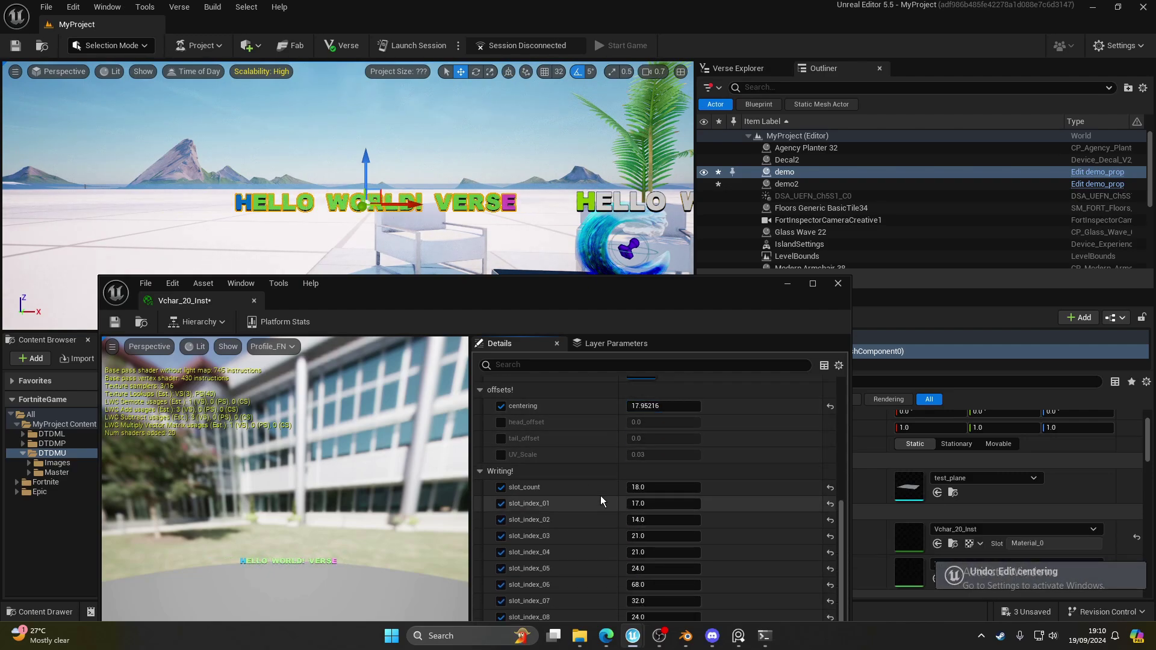
Step: Enable the head_offset and tail_offset overrides, leaving head_offset at 0.0 and setting tail_offset to 0.15
scroll(539, 450, "up", 2)
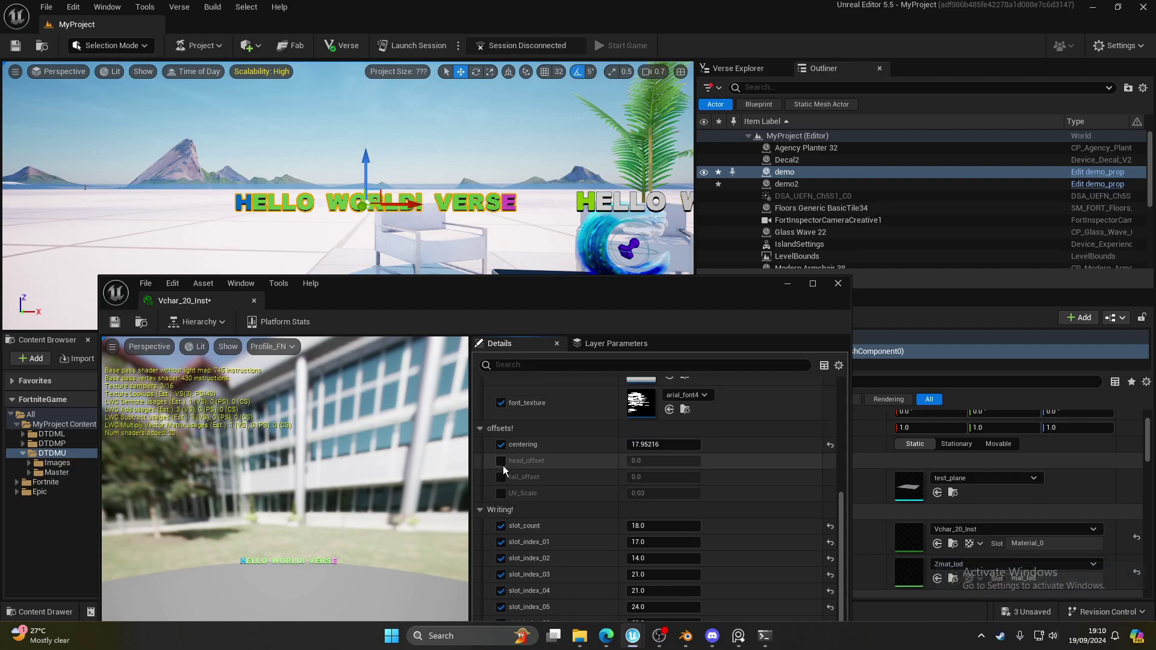
key("ctrl+z")
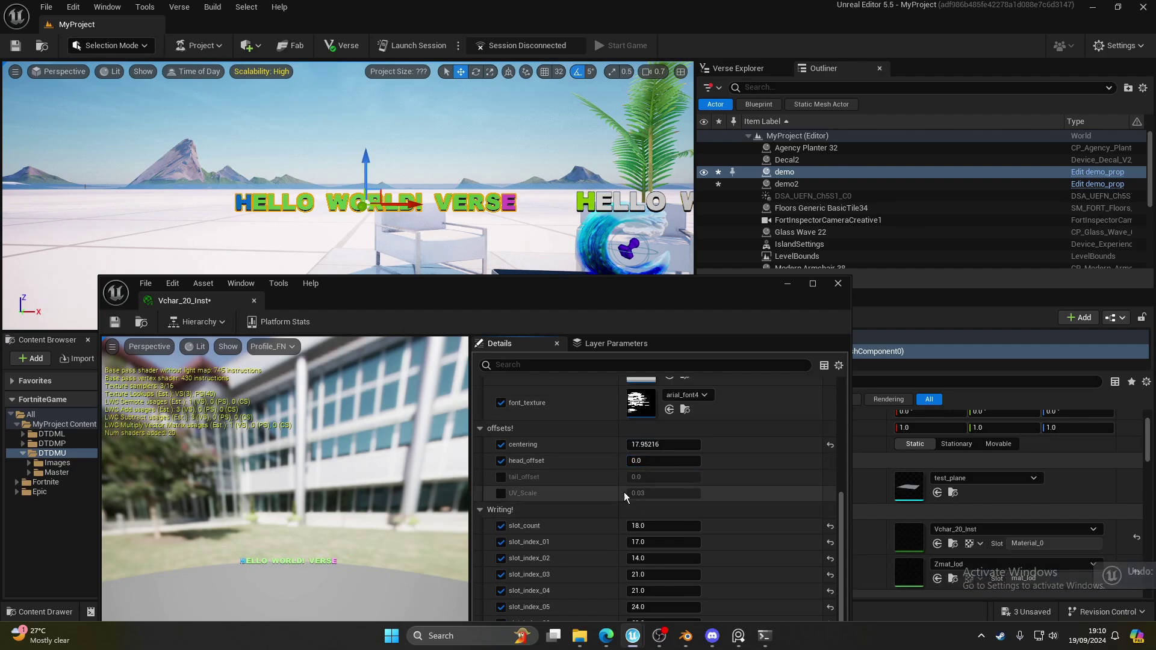
left_click_drag(663, 477, 650, 477)
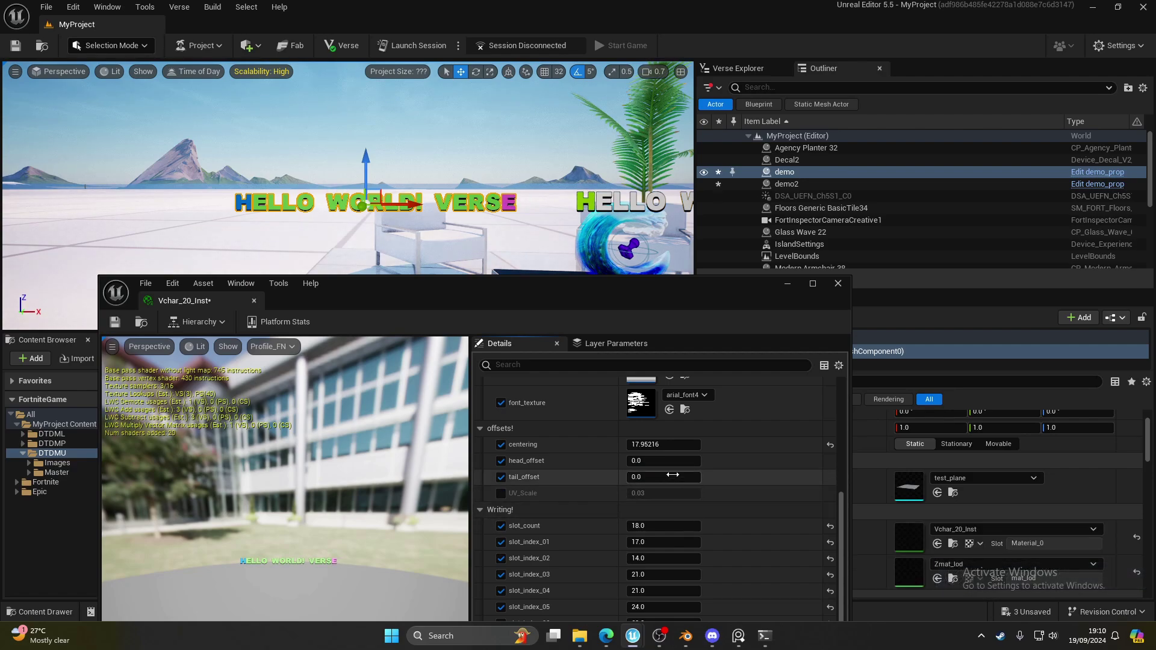
left_click_drag(664, 477, 664, 477)
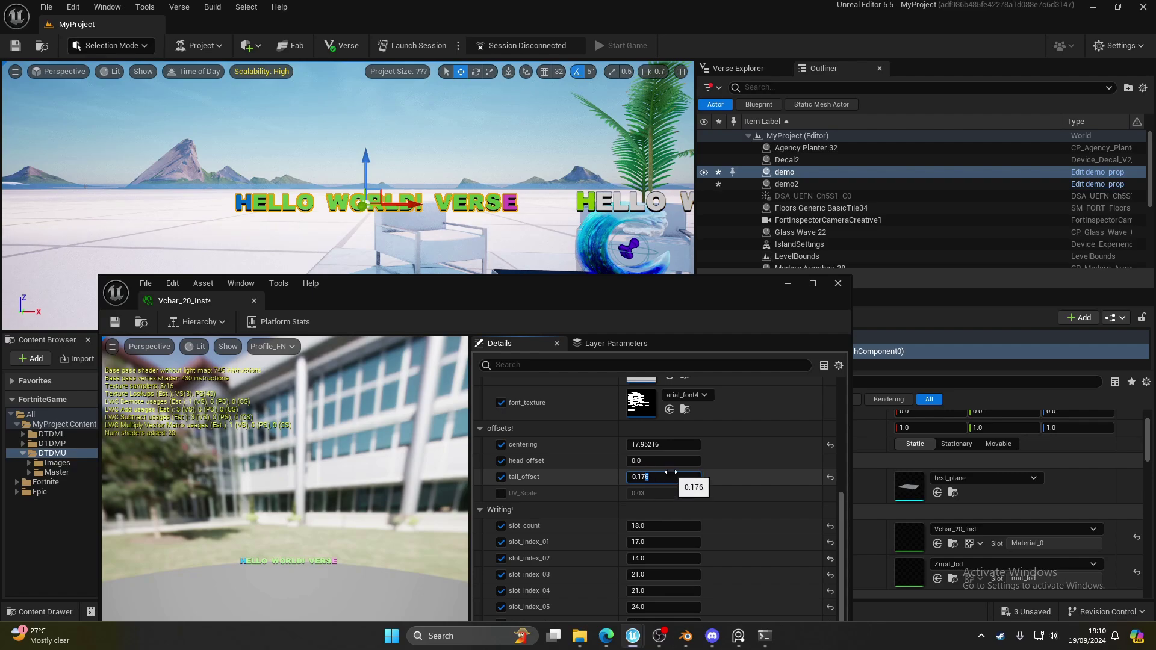
key("Return")
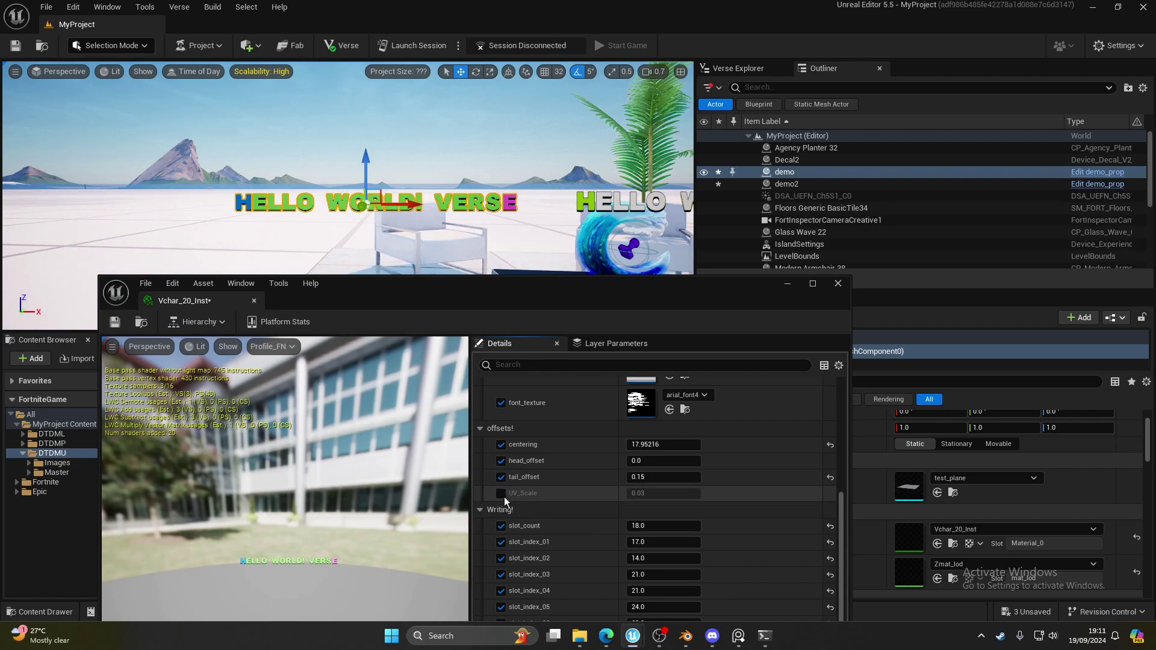
Step: Collapse the Writing! parameter group, and expand DTDMU's Images folder to browse its font and spacing folders
scroll(583, 538, "down", 2)
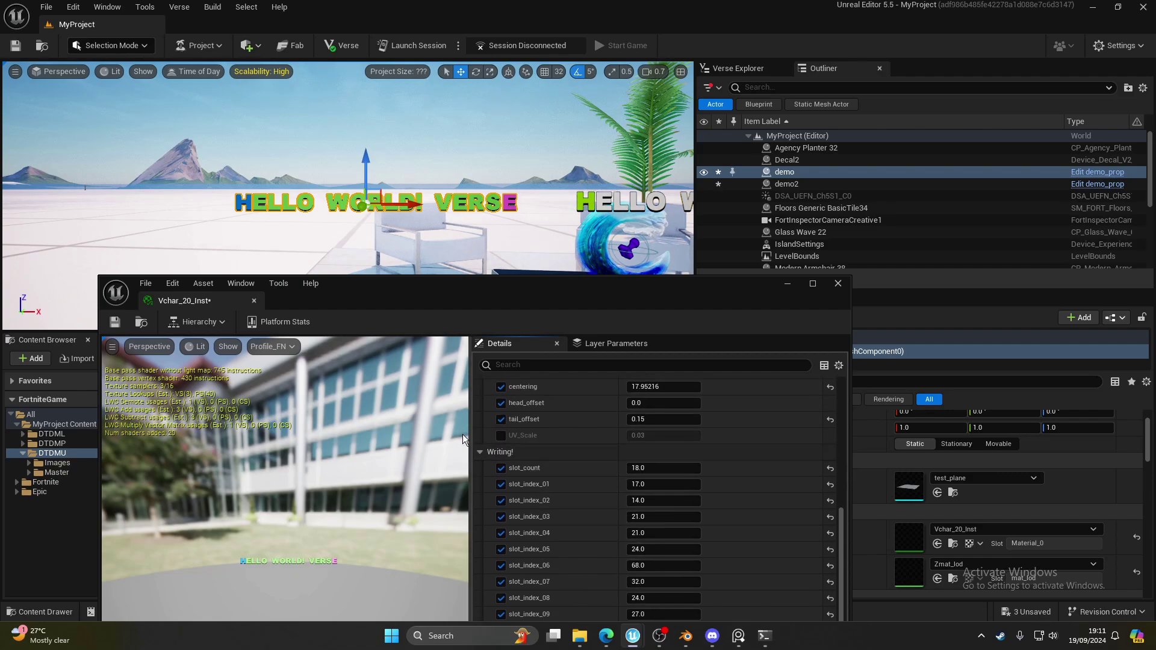
scroll(574, 457, "up", 7)
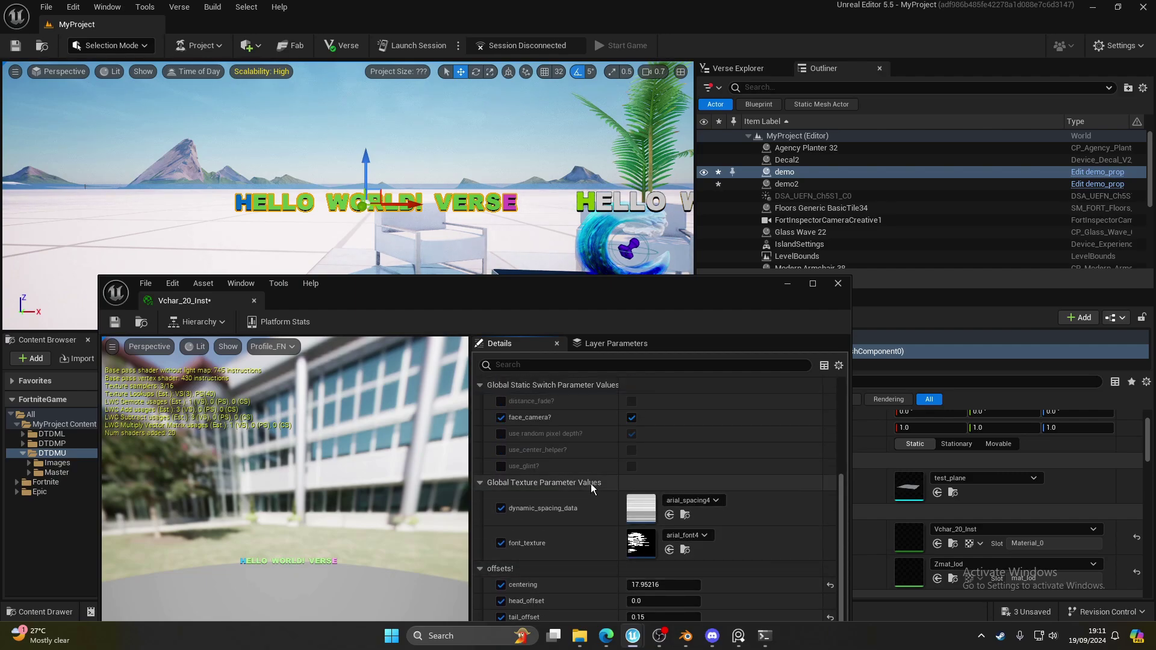
scroll(590, 502, "up", 1)
left_click_drag(476, 286, 623, 153)
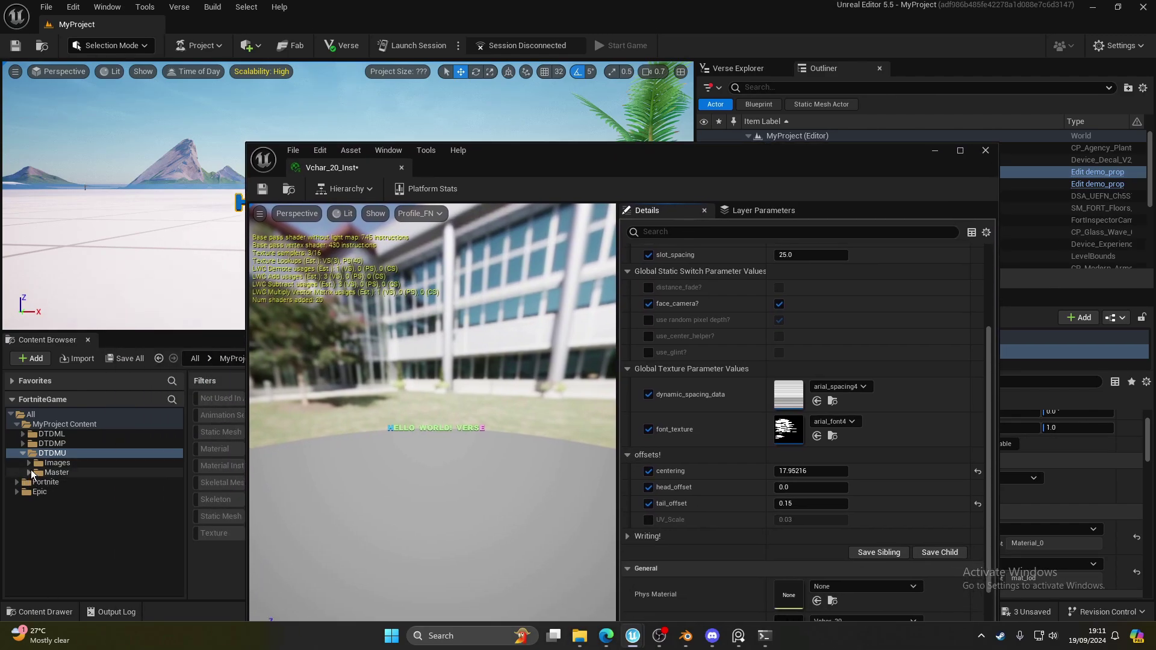
left_click(28, 462)
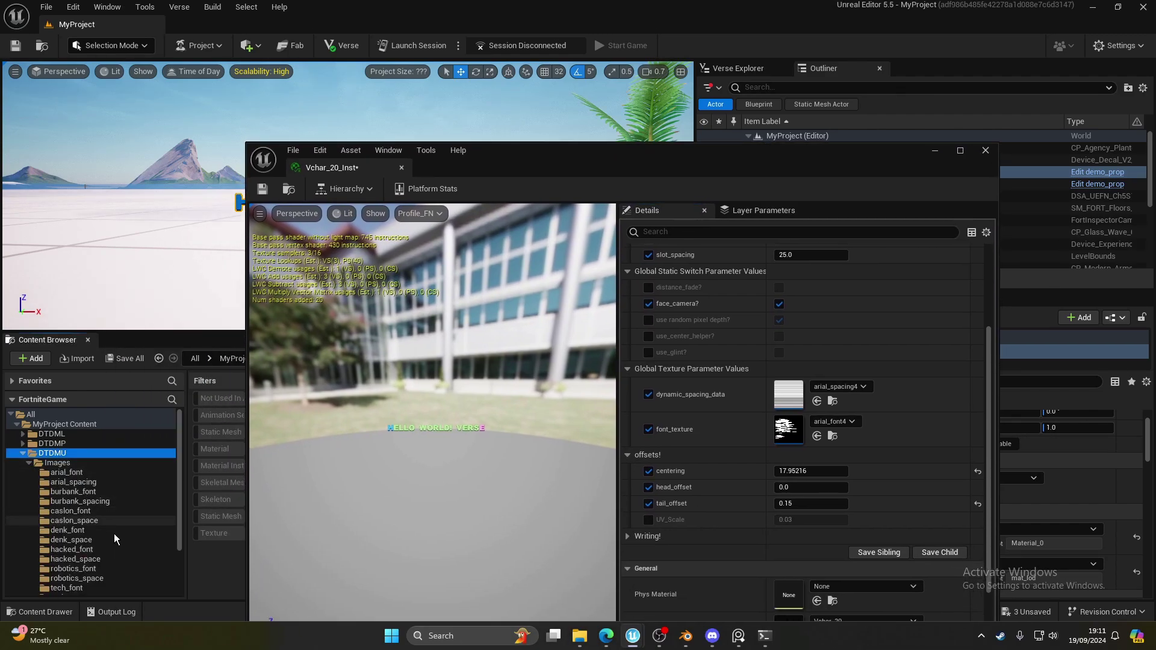
scroll(106, 521, "down", 1)
scroll(106, 522, "down", 3)
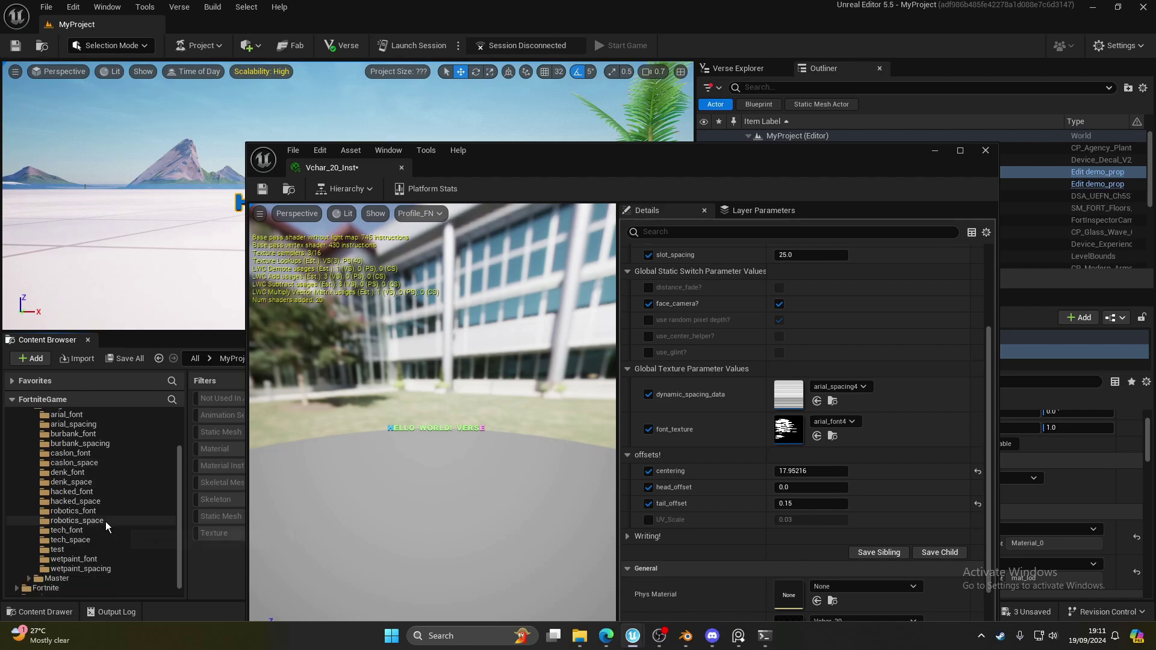
Step: Assign the wetpaint_font3 texture array from the wetpaint_font folder to Vchar_20_Inst's font_texture parameter
left_click(97, 552)
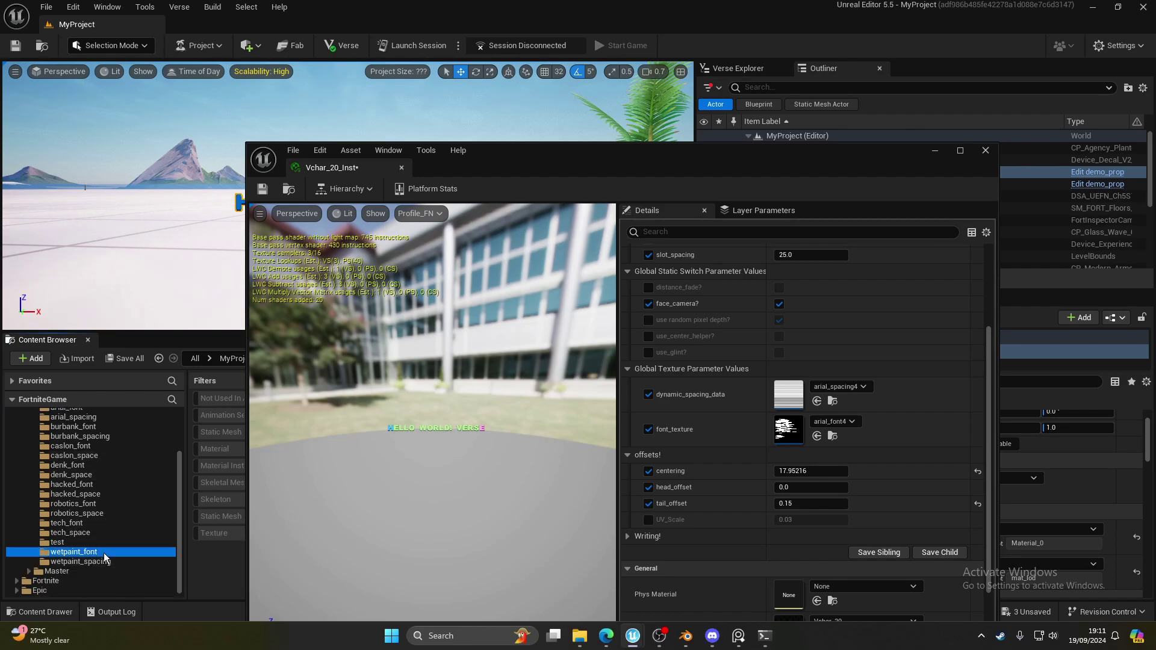
left_click_drag(490, 172, 746, 73)
scroll(395, 495, "down", 10)
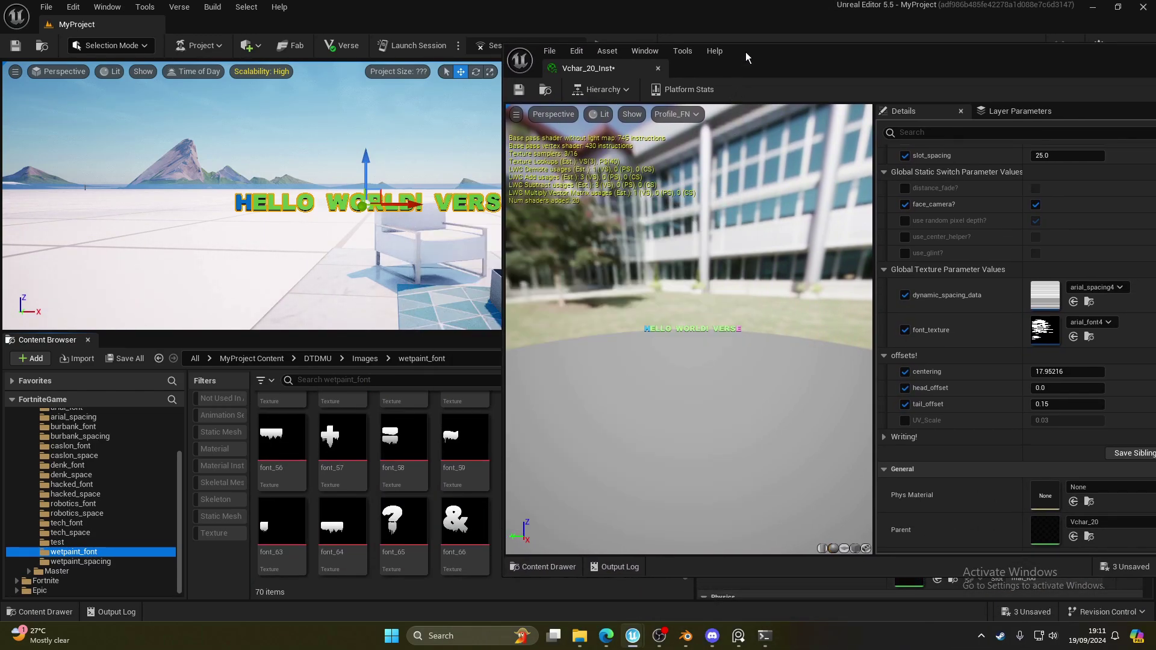
left_click_drag(768, 55, 361, 71)
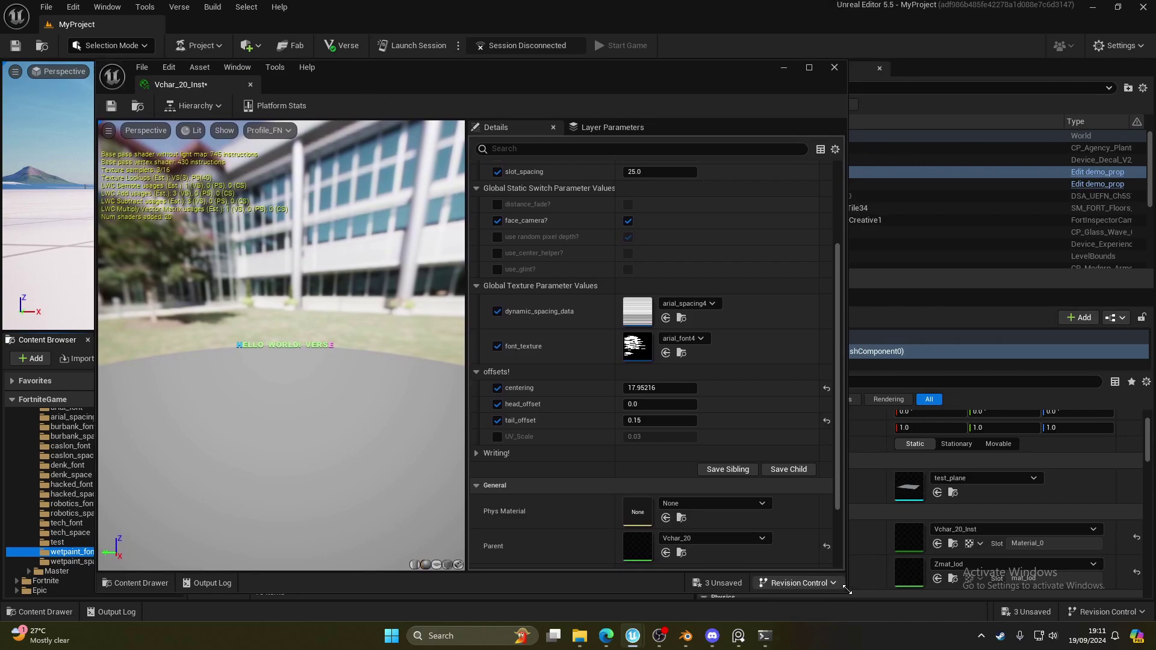
left_click_drag(847, 593, 892, 335)
left_click(648, 521)
scroll(693, 259, "down", 3)
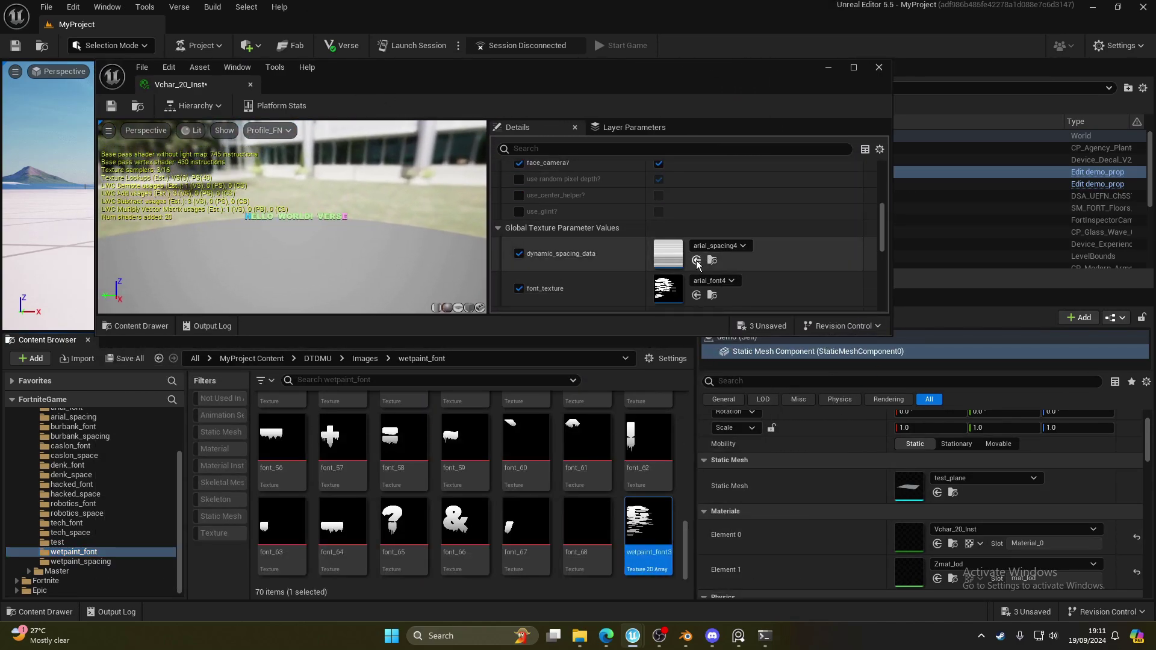
left_click(697, 295)
Step: Assign the wetpaint_spacing2 texture array from the wetpaint_spacing folder to the dynamic_spacing_data parameter
left_click(80, 561)
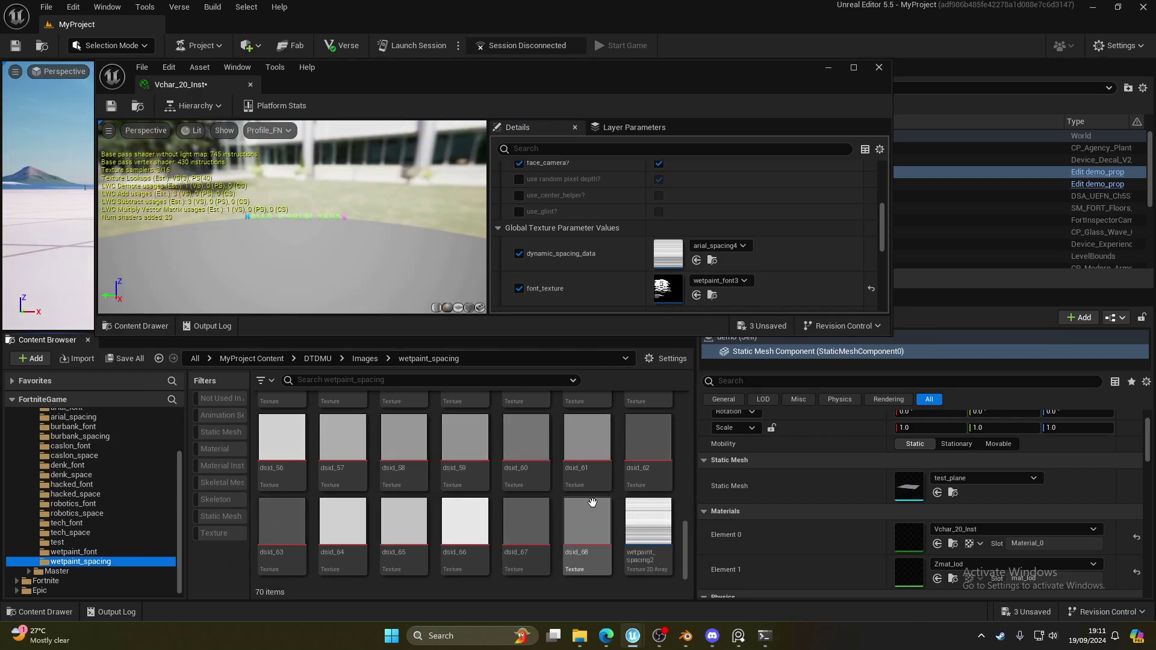
left_click(664, 541)
left_click(697, 260)
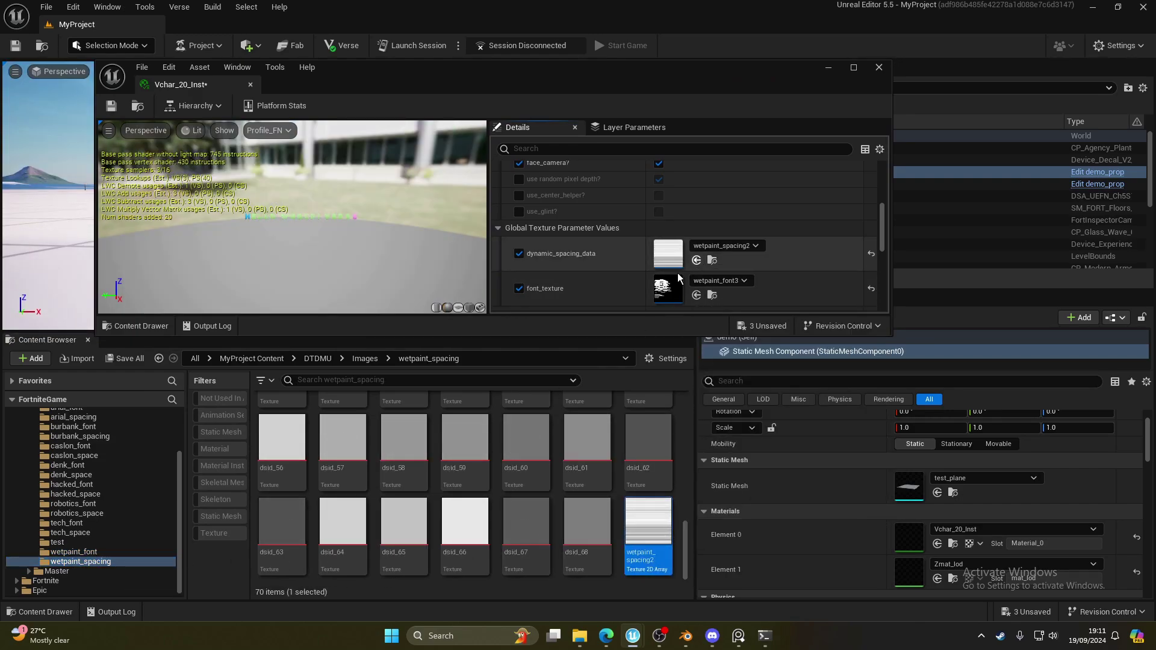
Step: Maximize the material instance editor and tighten the letters by reducing slot_spacing to about 18.7
scroll(637, 223, "up", 5)
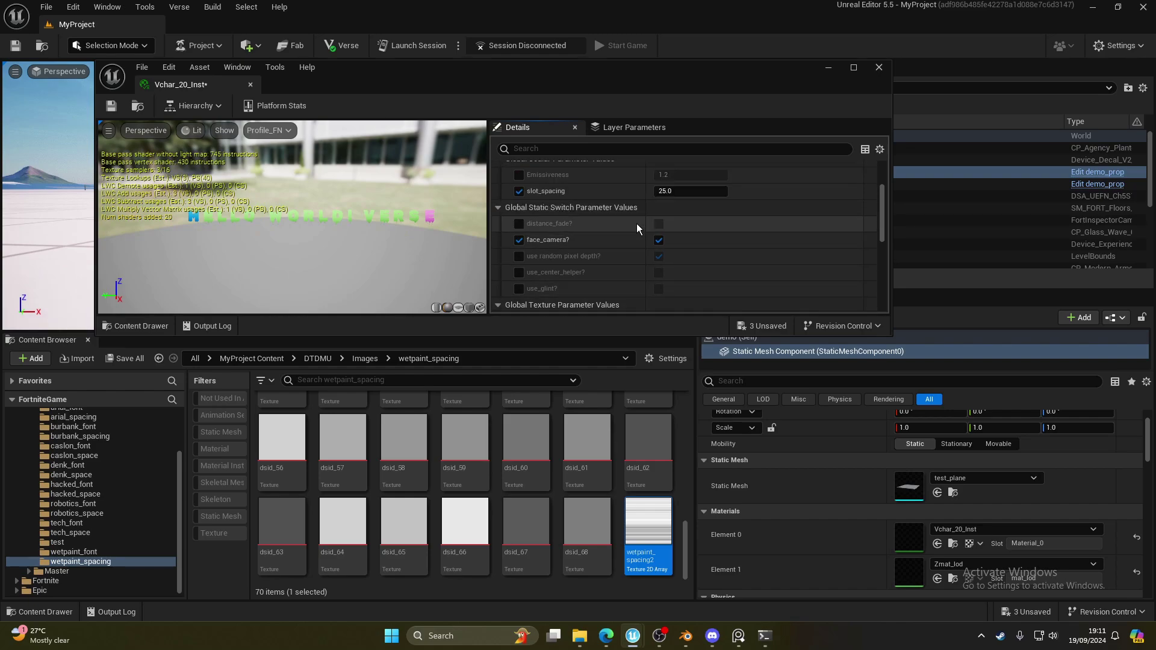
scroll(641, 223, "up", 1)
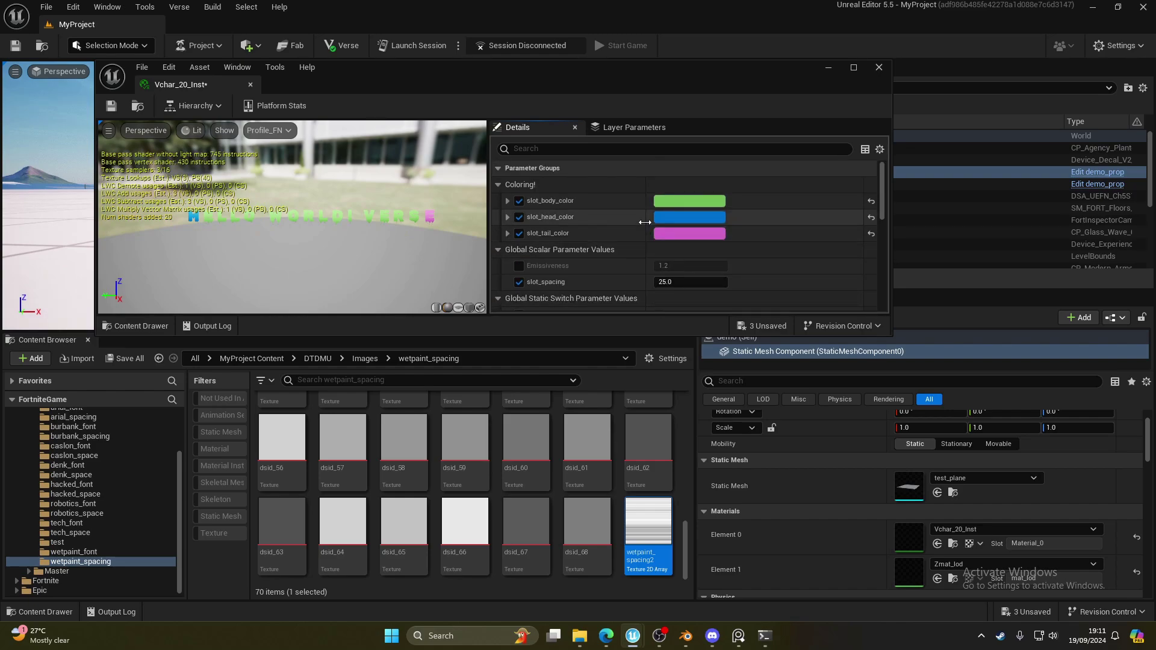
left_click(853, 68)
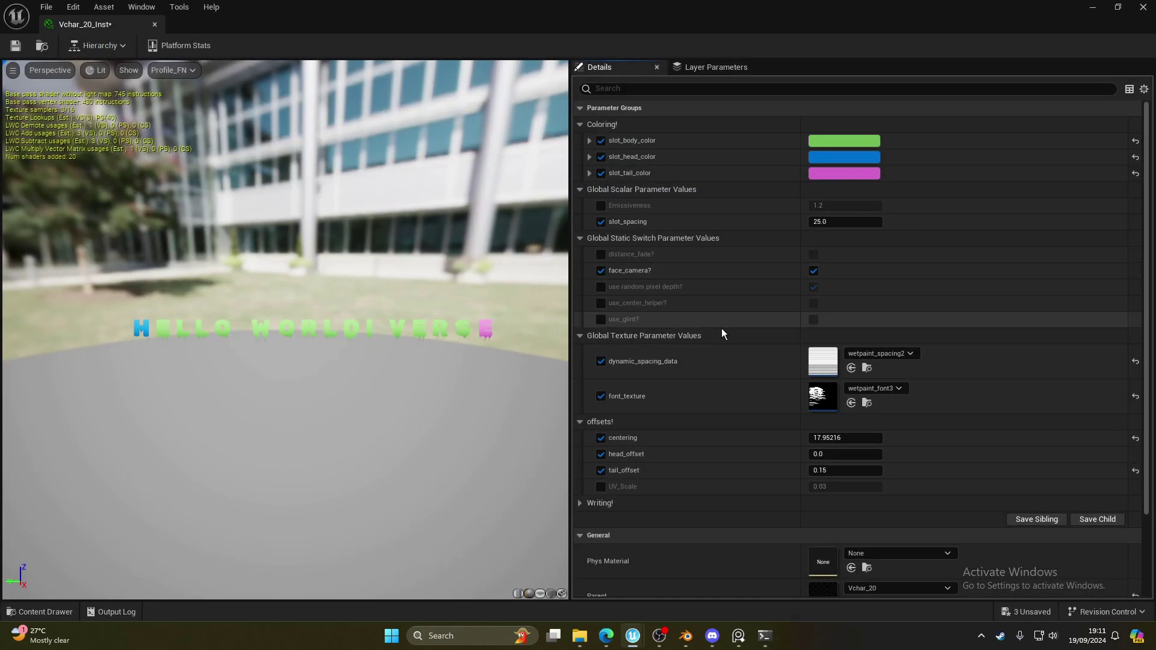
left_click_drag(834, 221, 816, 222)
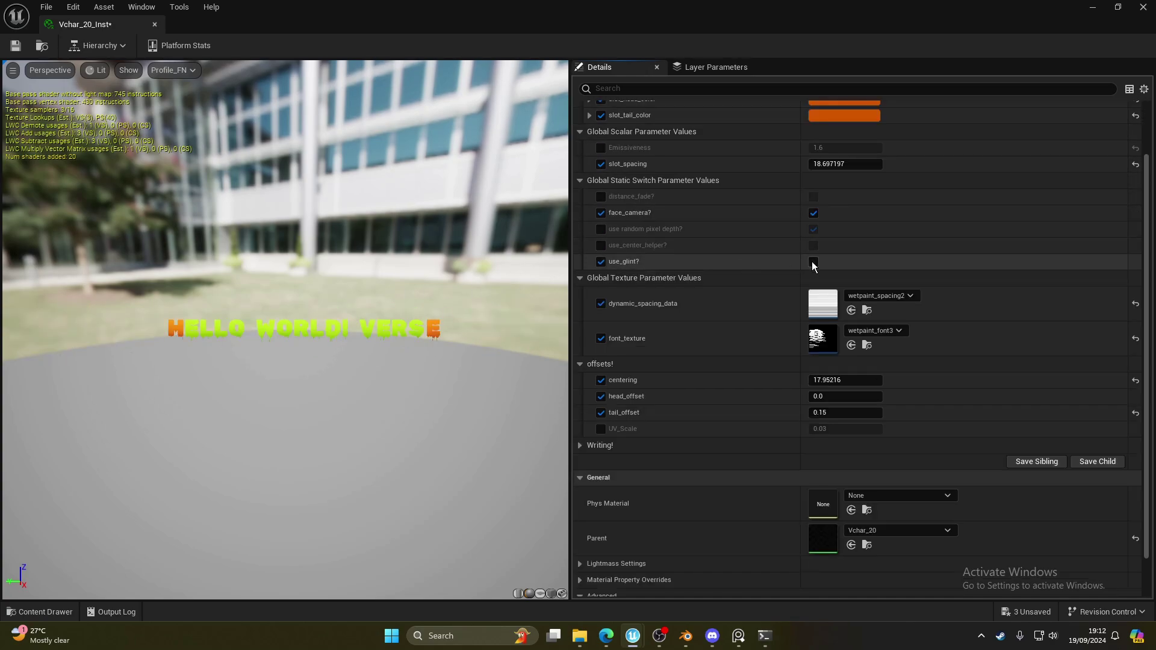
Step: Turn on the use_glint? switch, and save and close the Vchar_20_Inst material instance
left_click(813, 263)
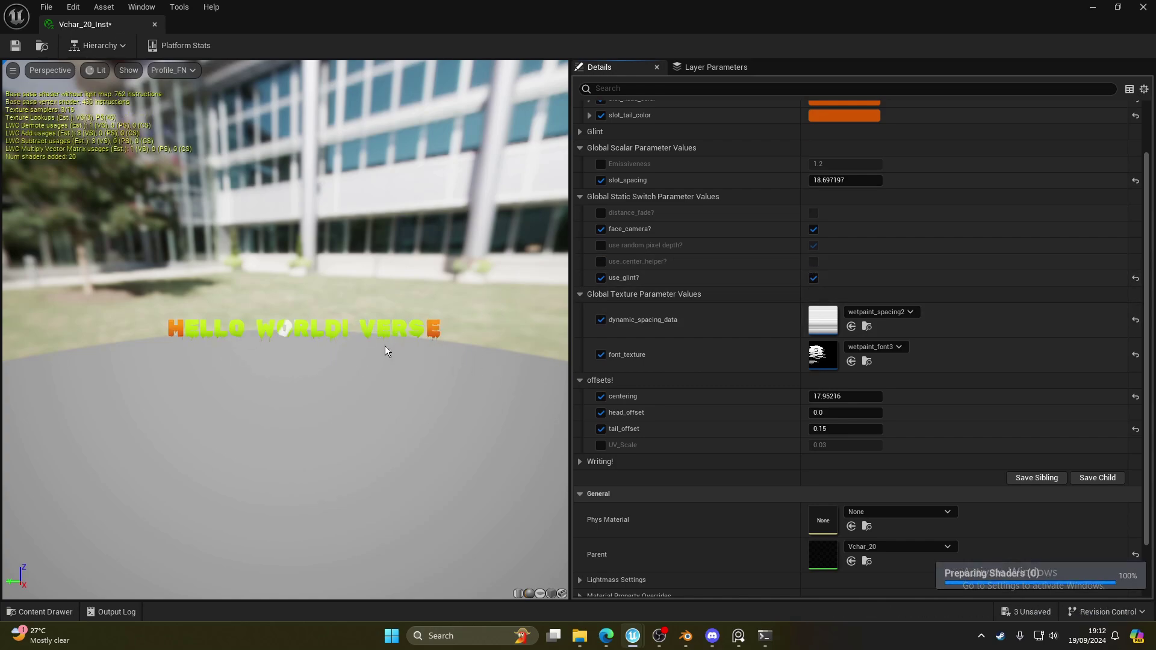
scroll(702, 408, "down", 2)
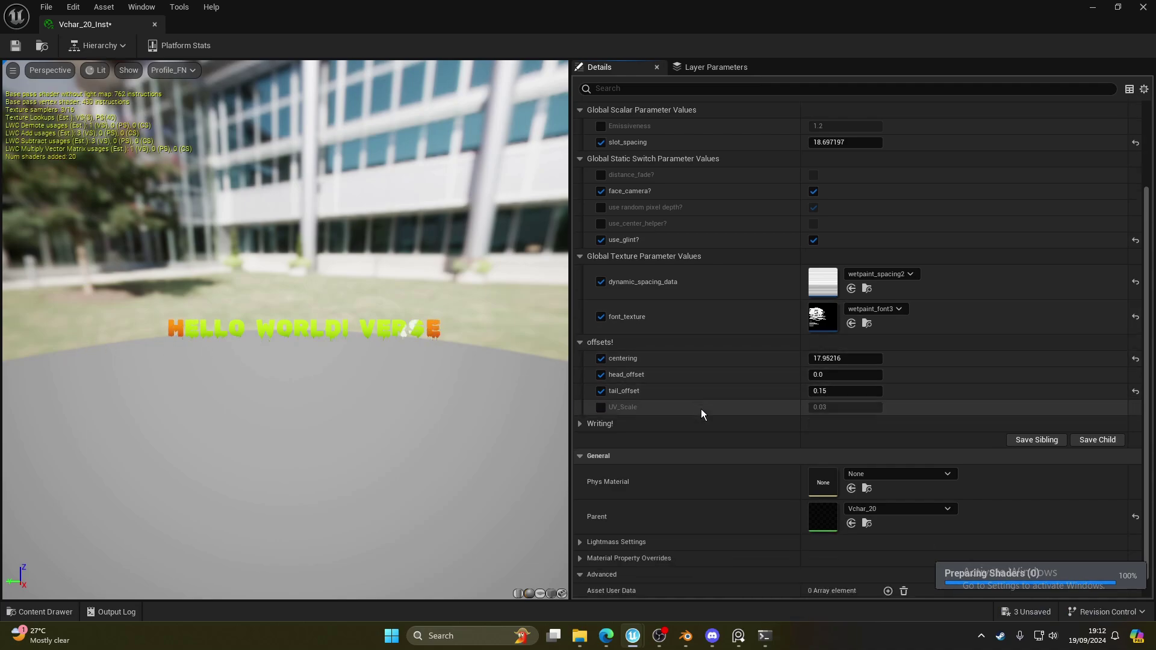
scroll(706, 402, "up", 1)
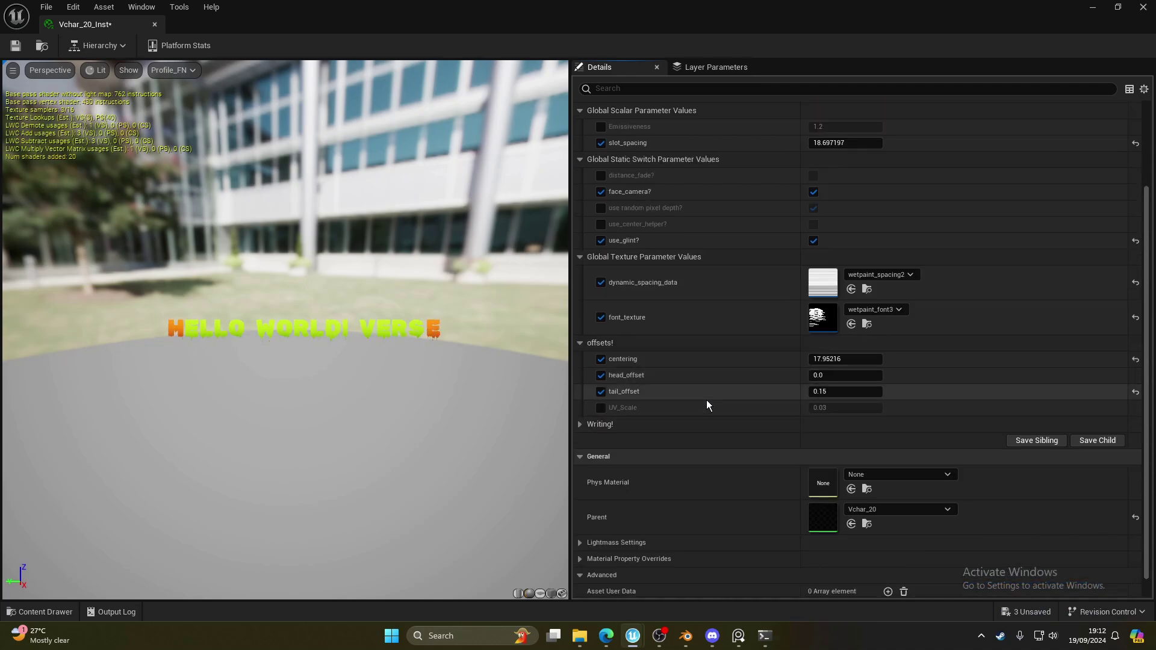
scroll(710, 356, "up", 3)
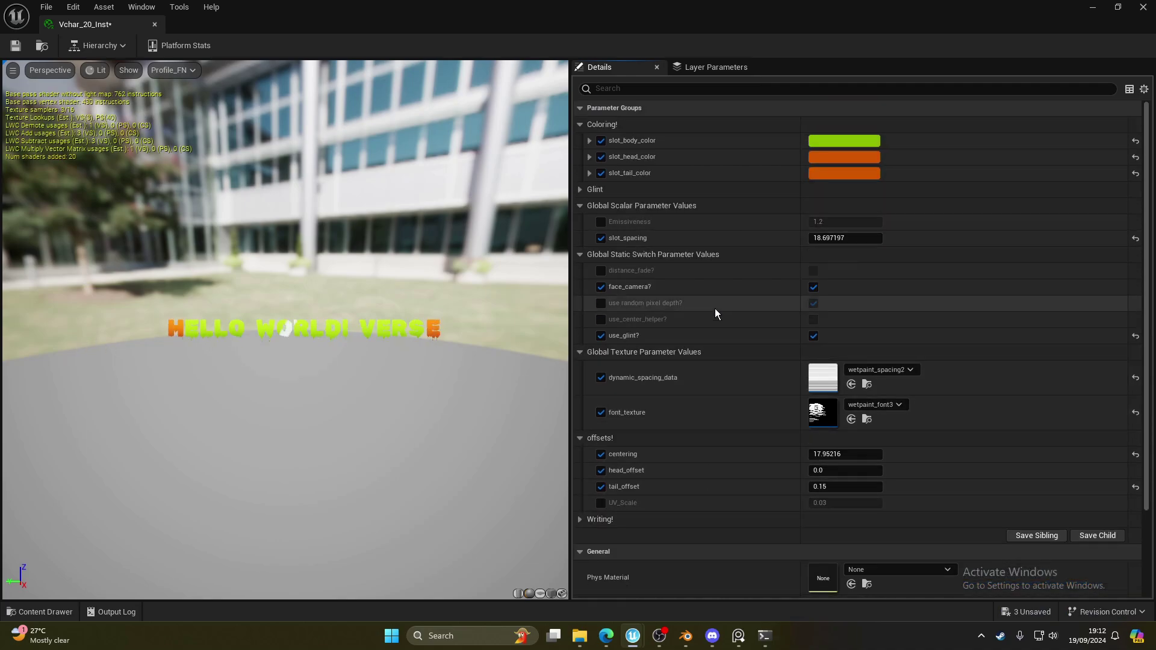
left_click(16, 46)
left_click(155, 25)
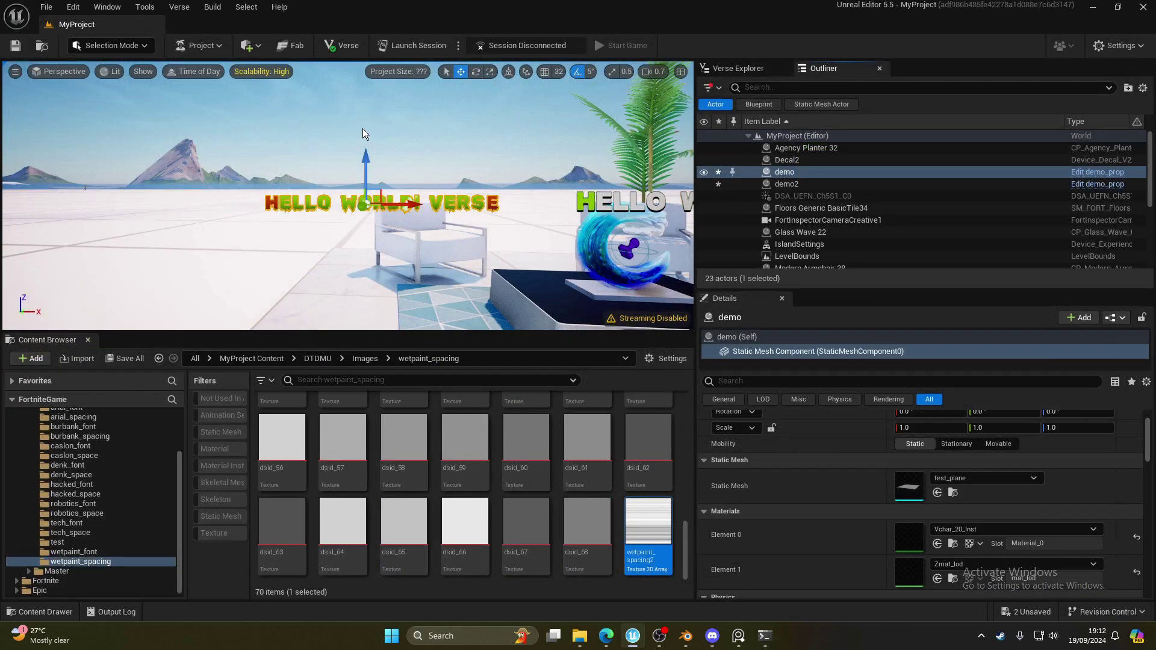
Step: Move the demo2 prop with the HELLO WORLD! WELCOME text so it floats above the HELLO WORLD! VERSE text
right_click_drag(399, 142, 402, 142)
key("w")
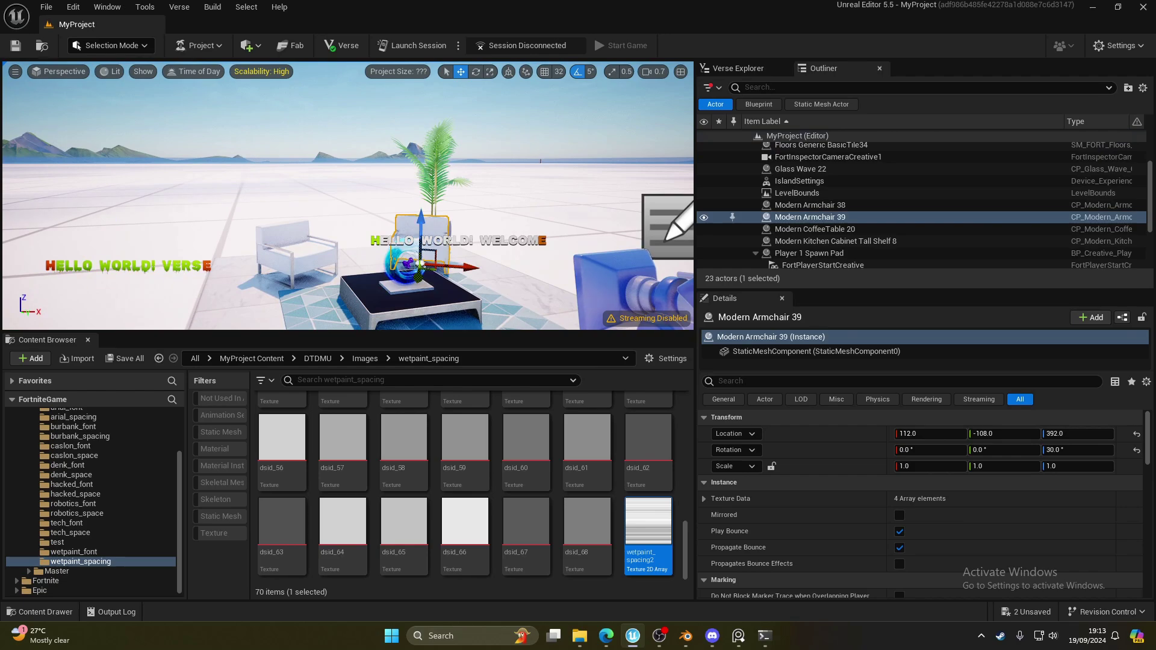
left_click(474, 241)
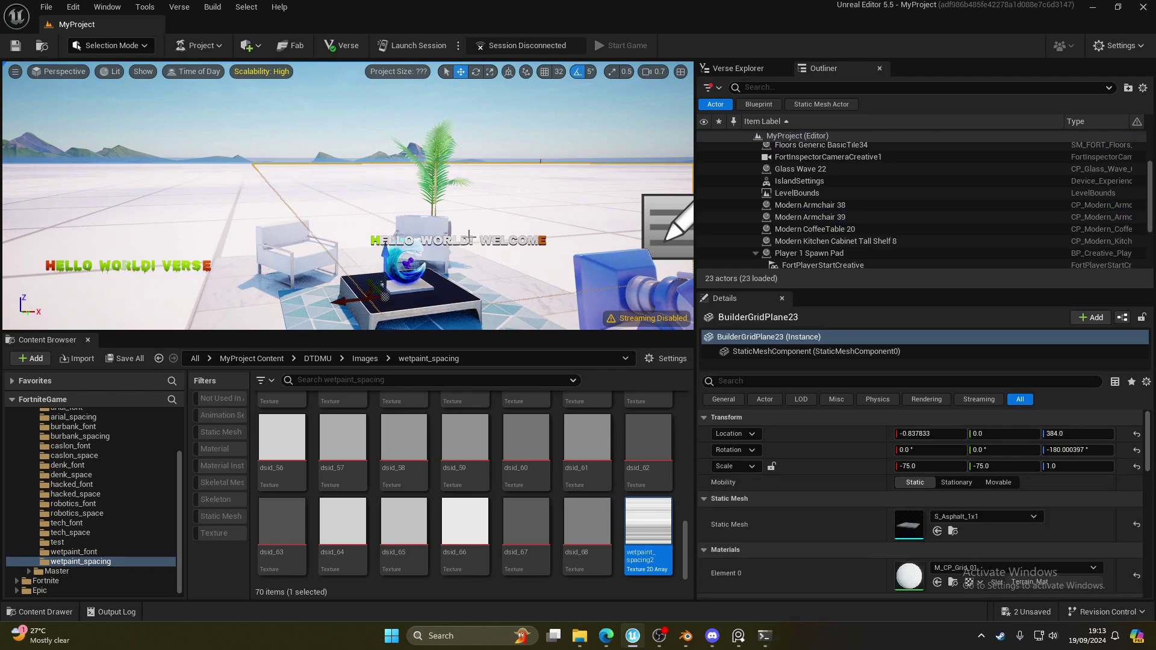
right_click_drag(457, 241, 458, 241)
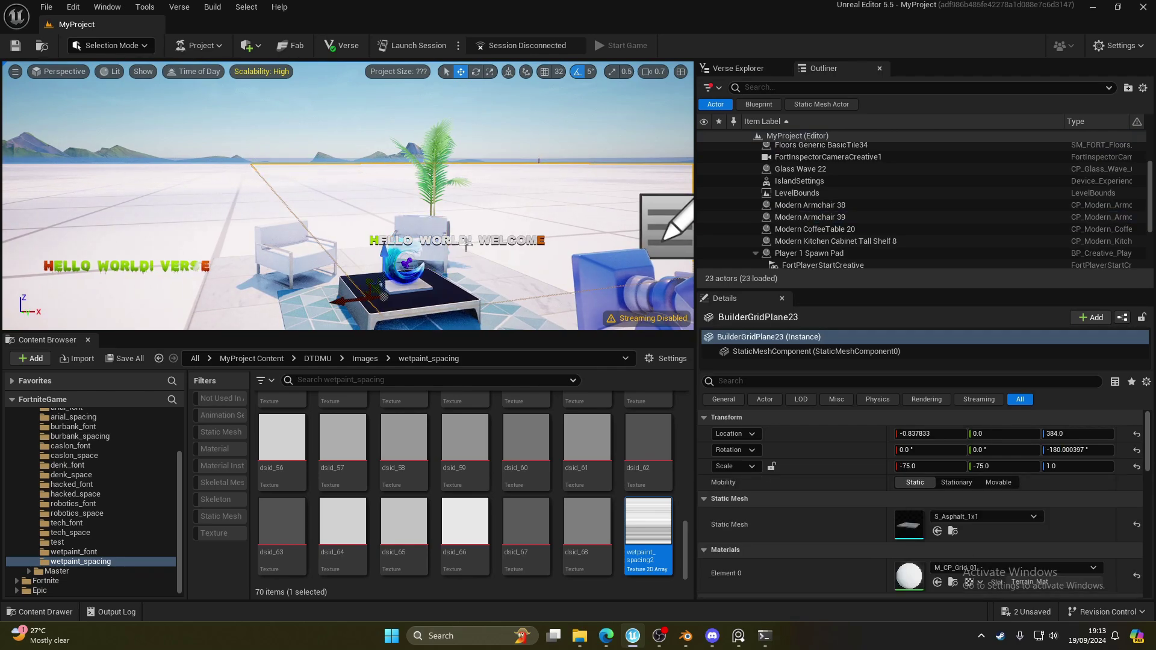
left_click(466, 245)
left_click_drag(466, 244, 173, 253)
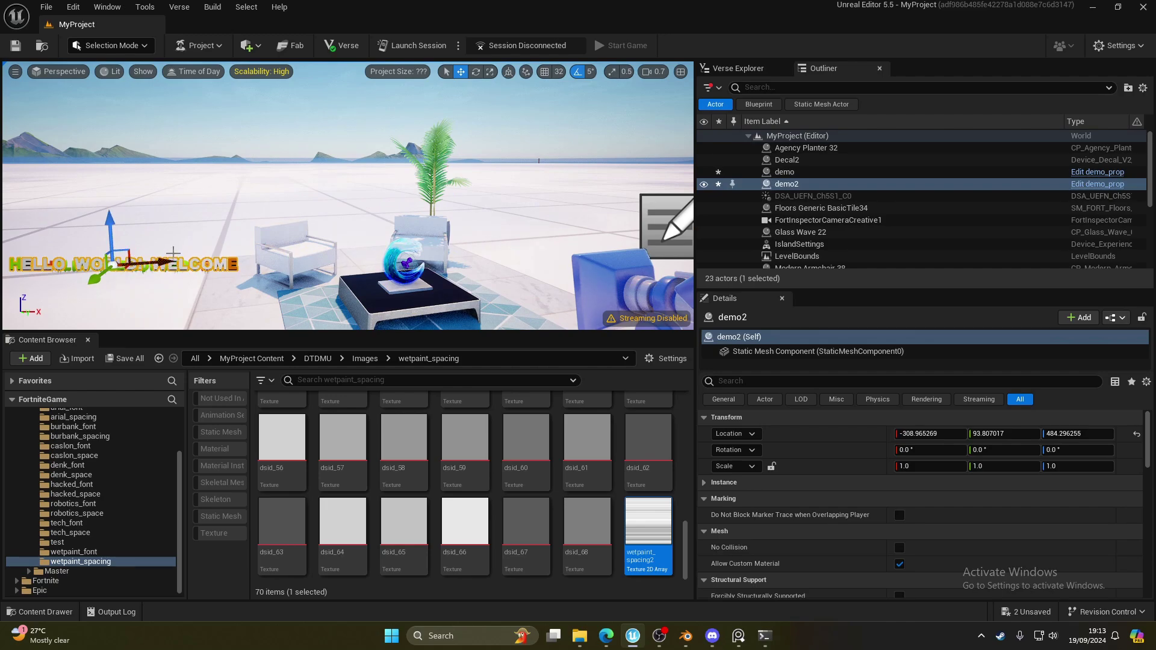
left_click_drag(114, 226, 115, 175)
left_click_drag(158, 212, 177, 211)
Step: Select the demo2 prop and set its X and Y scale to 1.01
right_click_drag(177, 211, 118, 202)
scroll(261, 219, "up", 2)
left_click(525, 273)
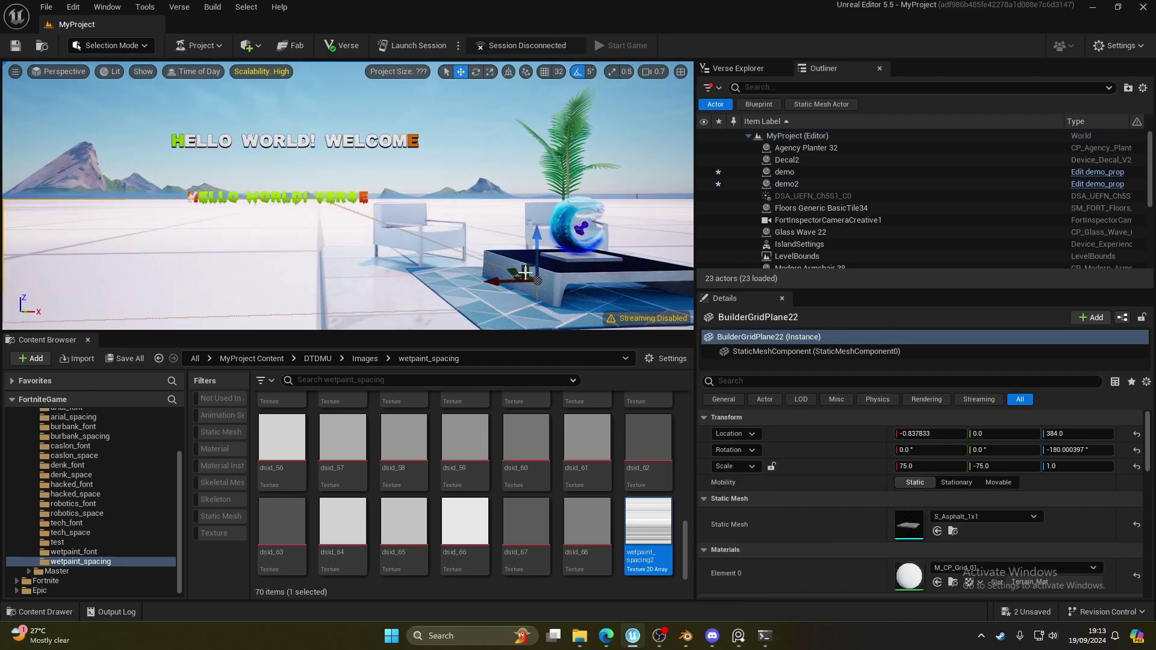
left_click(787, 183)
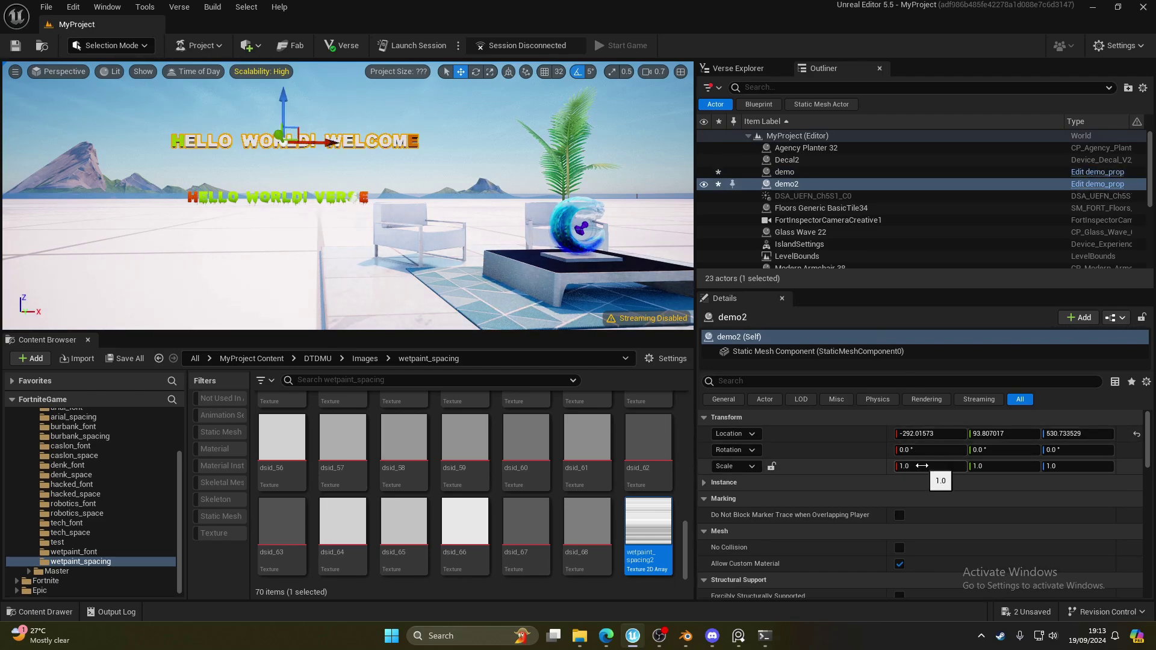
left_click_drag(922, 466, 935, 466)
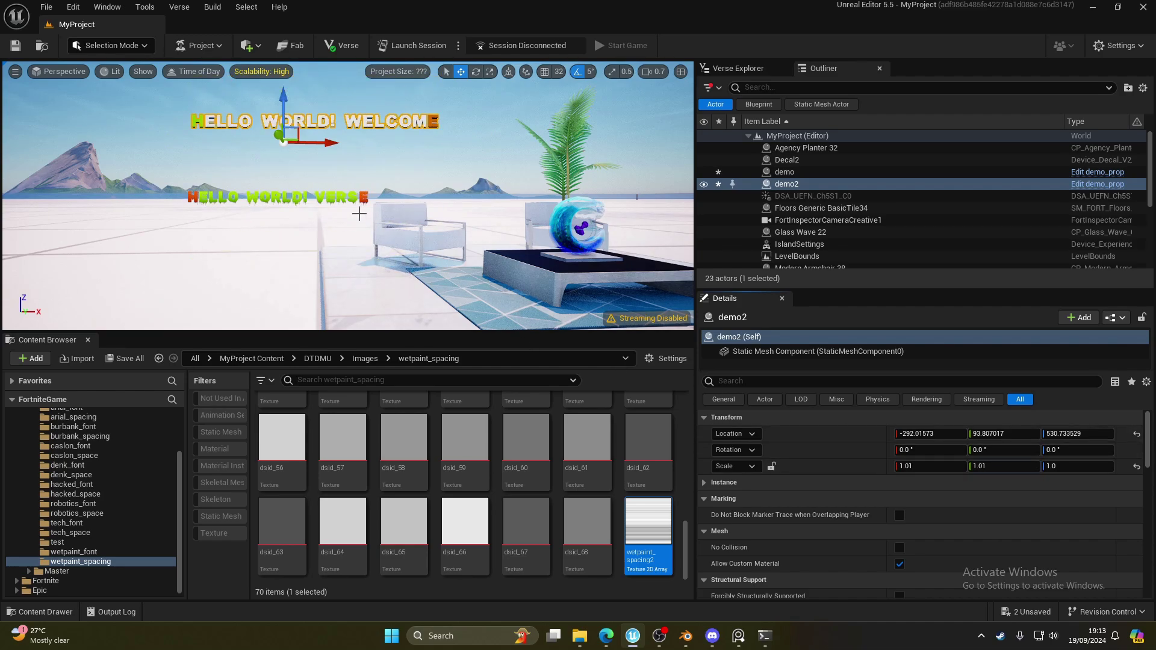
Step: Enlarge the HELLO WORLD! VERSE text by changing the scale of the demo prop
left_click(327, 204)
left_click_drag(923, 467, 1155, 467)
left_click(1137, 468)
right_click_drag(448, 139, 404, 124)
Step: Enlarge the HELLO WORLD! WELCOME text by setting the demo2 prop's Z scale to 1.6325
left_click(448, 140)
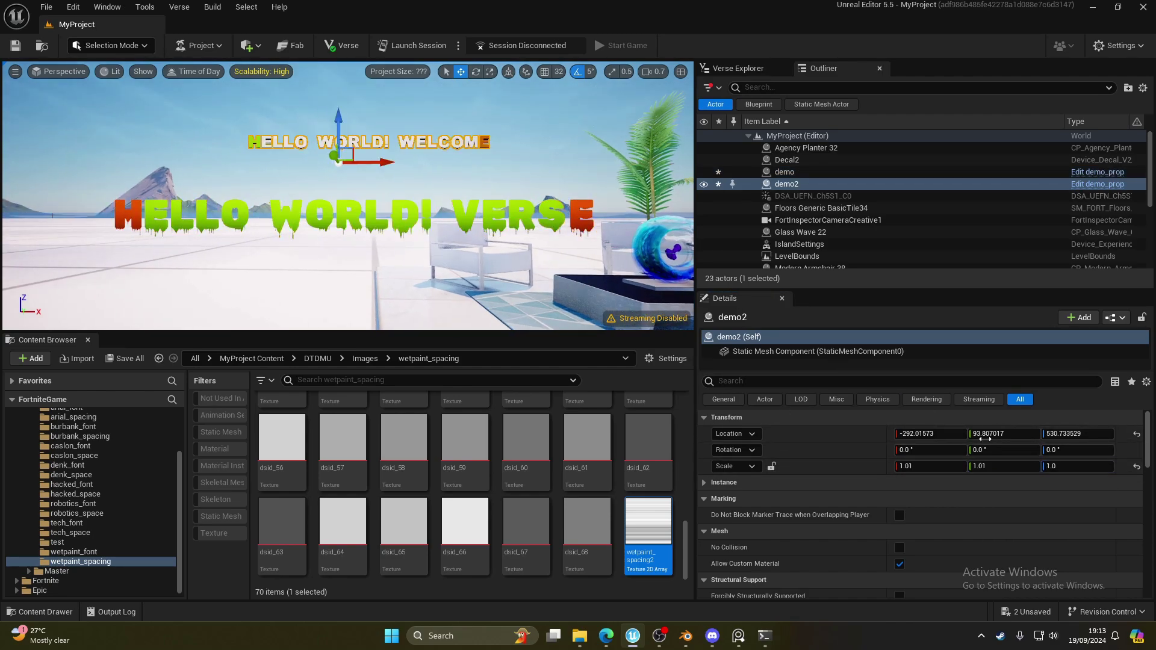
mouse_move(1082, 467)
left_mouse_down()
mouse_move(1144, 467)
mouse_move(1076, 463)
left_mouse_up()
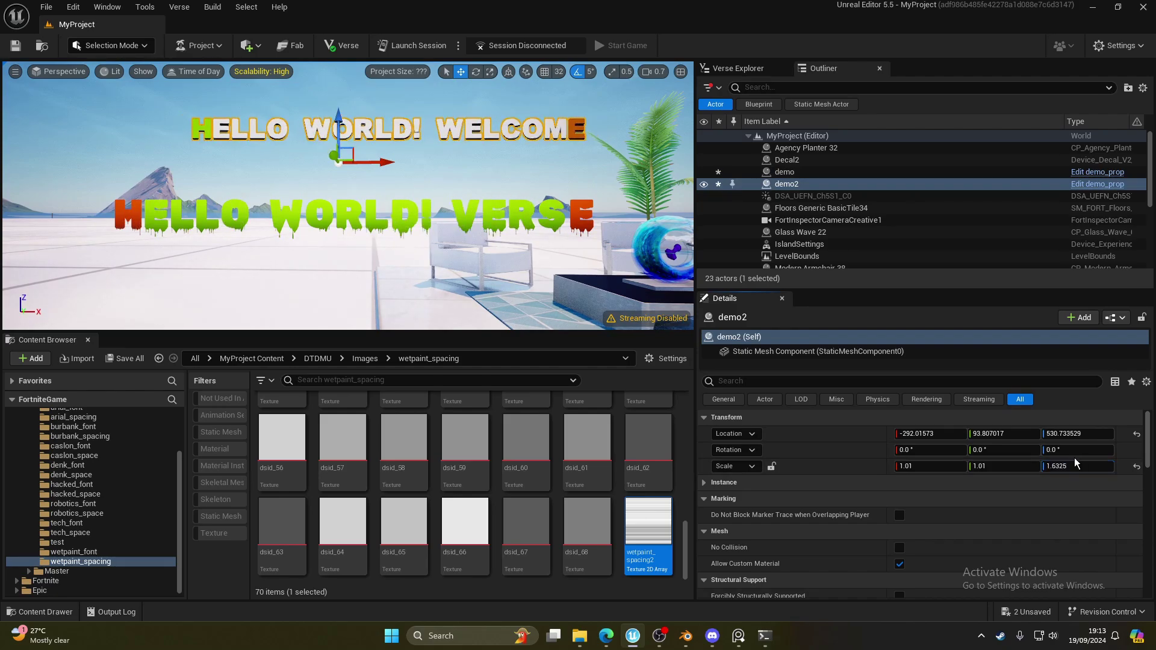
right_click_drag(385, 199, 414, 203)
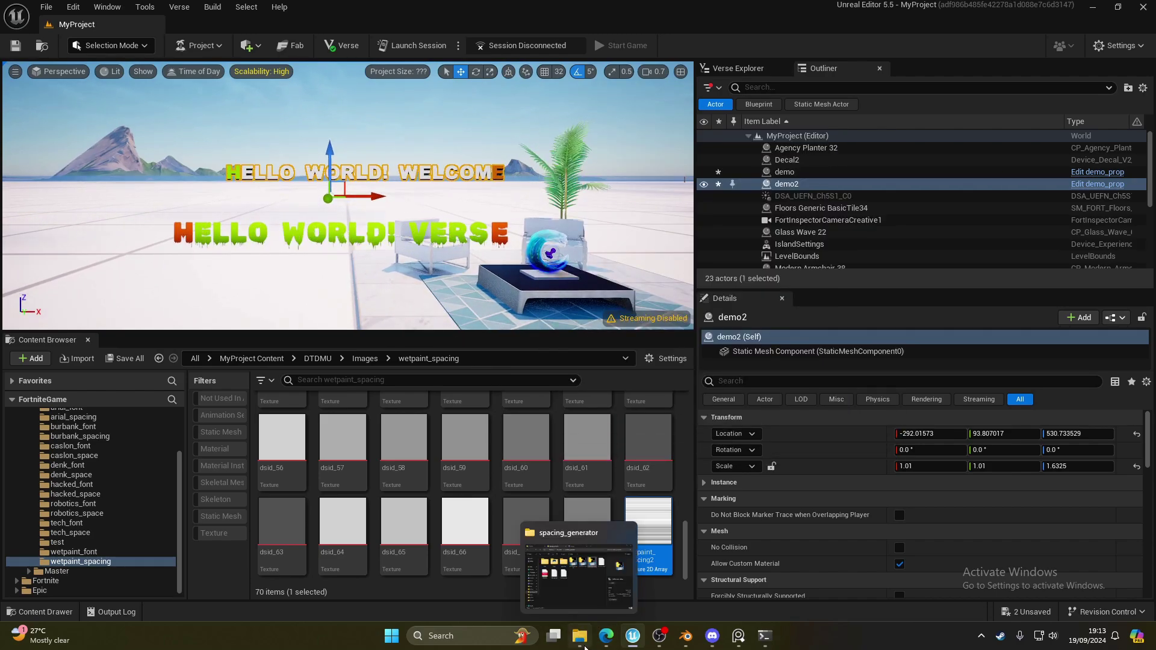
Step: Switch to the spacing_generator folder in File Explorer and look into its fonts subfolder
left_click(582, 639)
left_click_drag(546, 211, 736, 166)
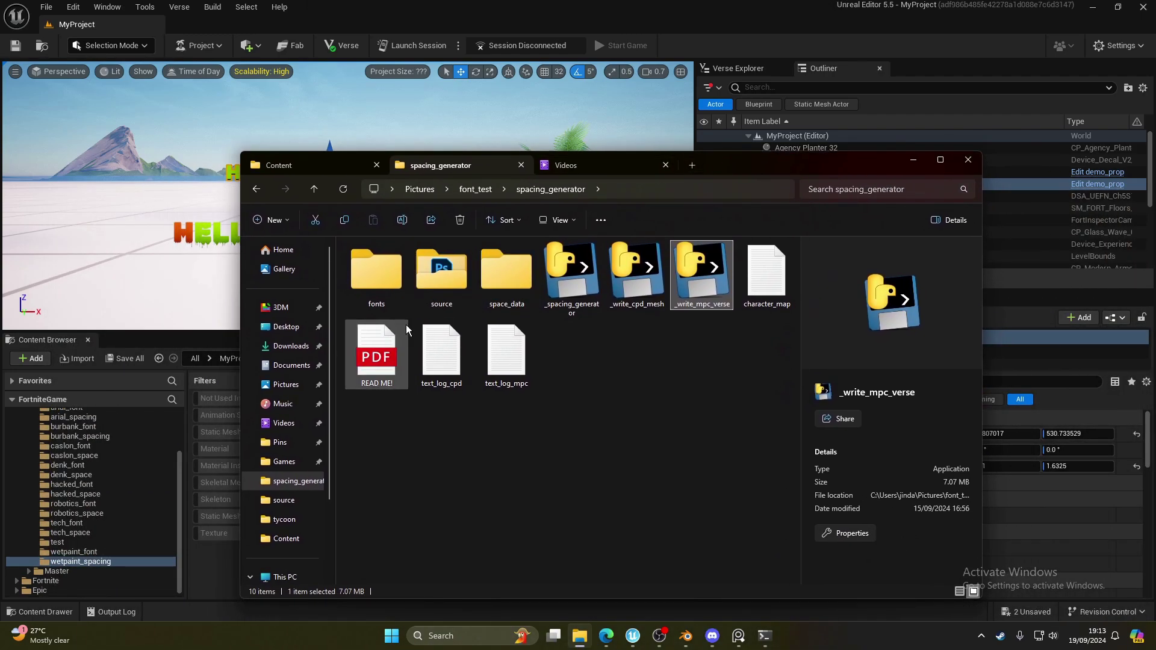
double_click(377, 275)
key("alt+Left")
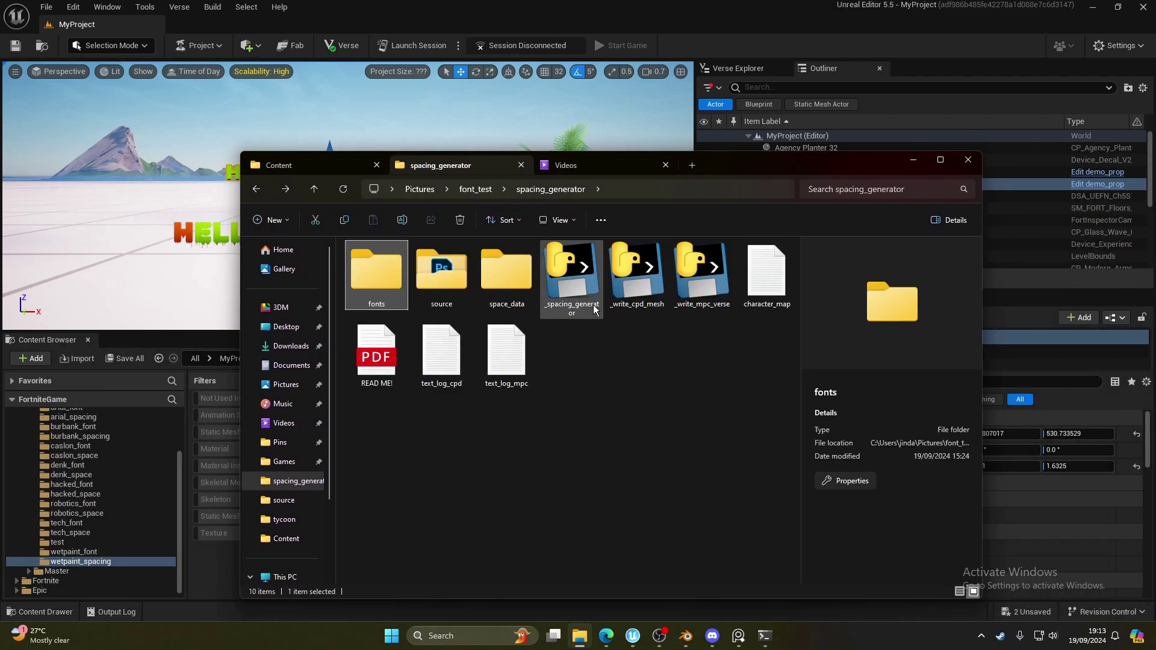
Step: Open the Arial font template from the source folder in Affinity Designer and dismiss the update notice
double_click(443, 274)
left_click(388, 268)
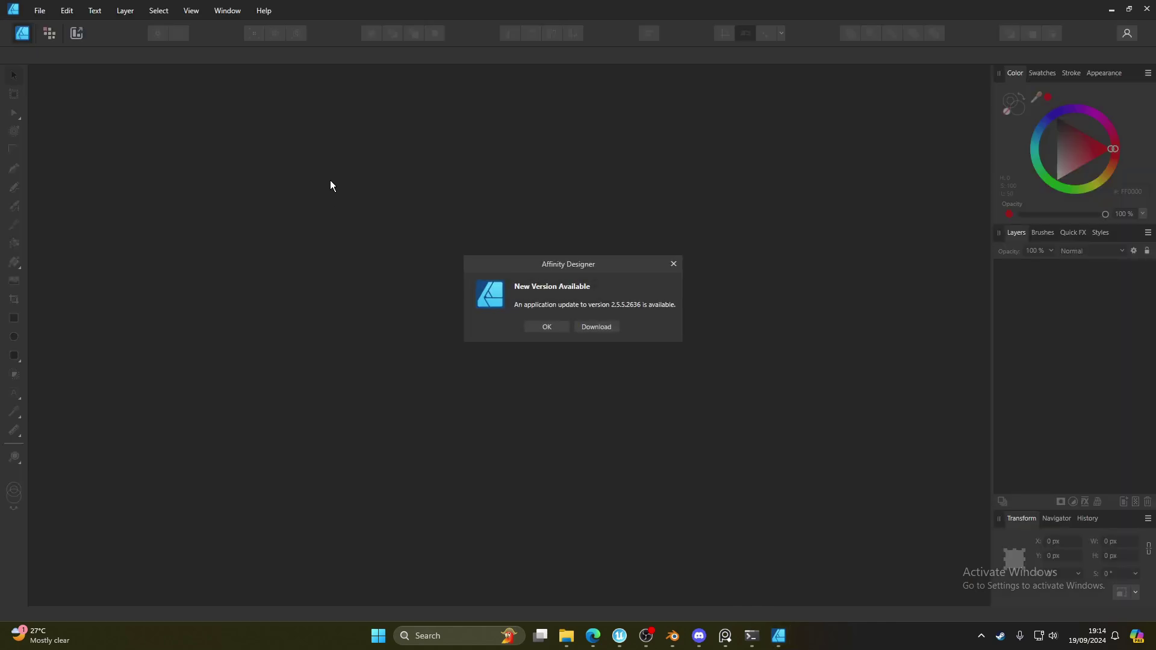
left_click(566, 327)
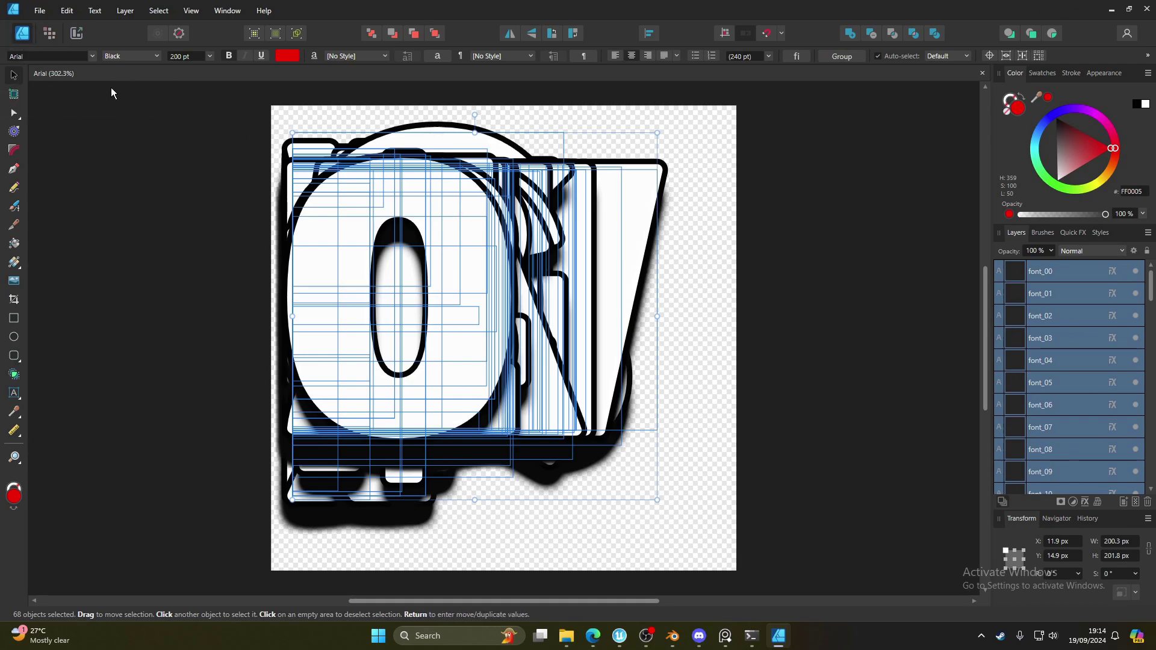
Step: Change the font of all the selected glyph layers from font_00 onward to Henny Penny
left_click(90, 56)
scroll(171, 123, "down", 10)
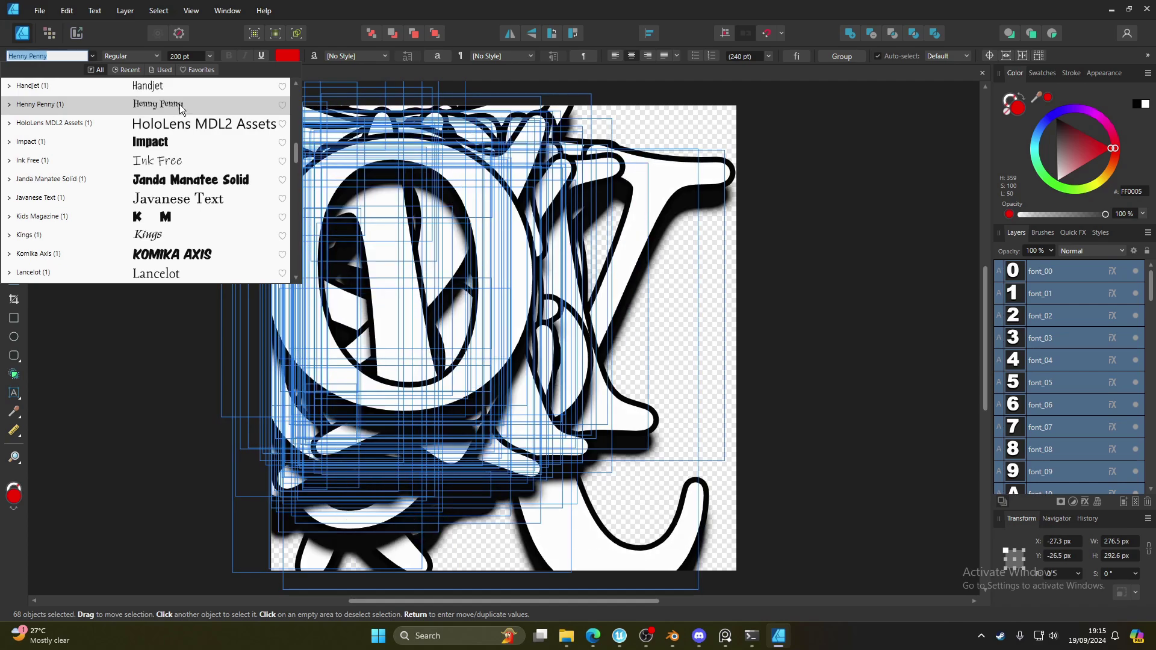
left_click(180, 103)
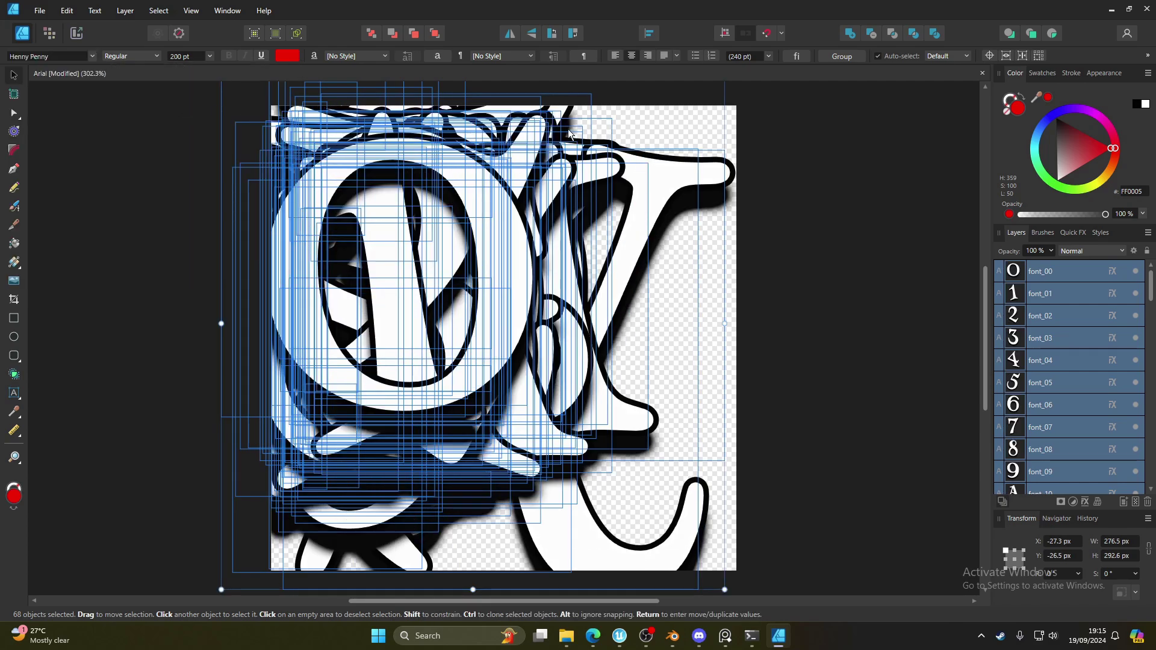
Step: Align all the selected glyph layers horizontally to the left of the selection bounds and apply the alignment
left_click(654, 36)
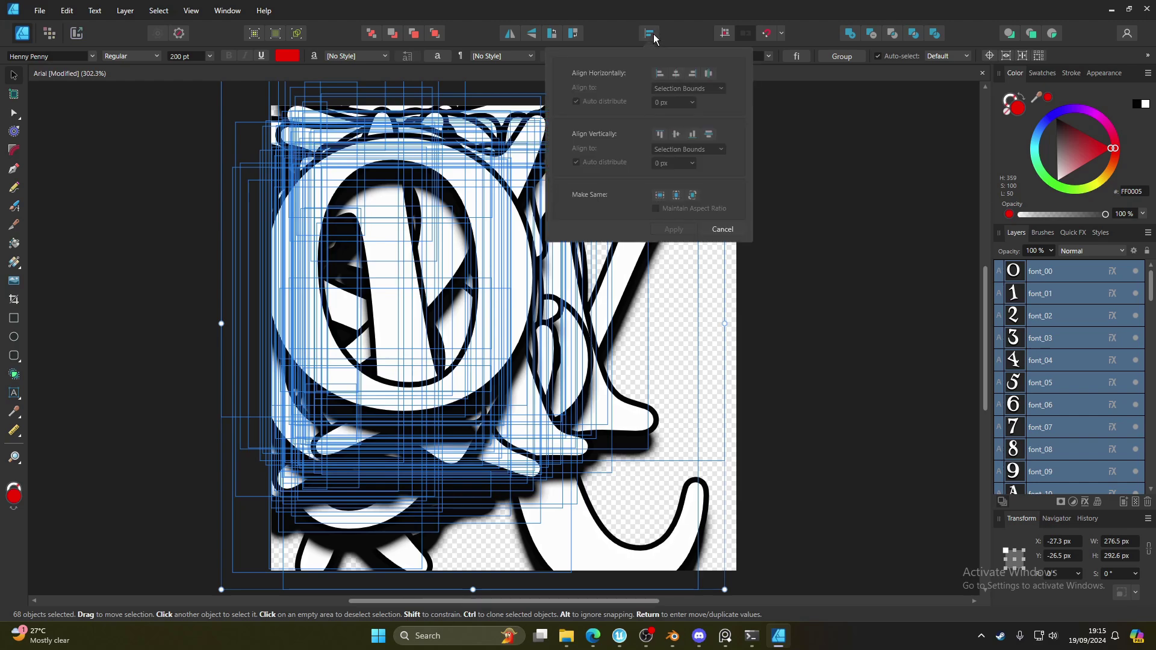
left_click(660, 74)
left_click(680, 230)
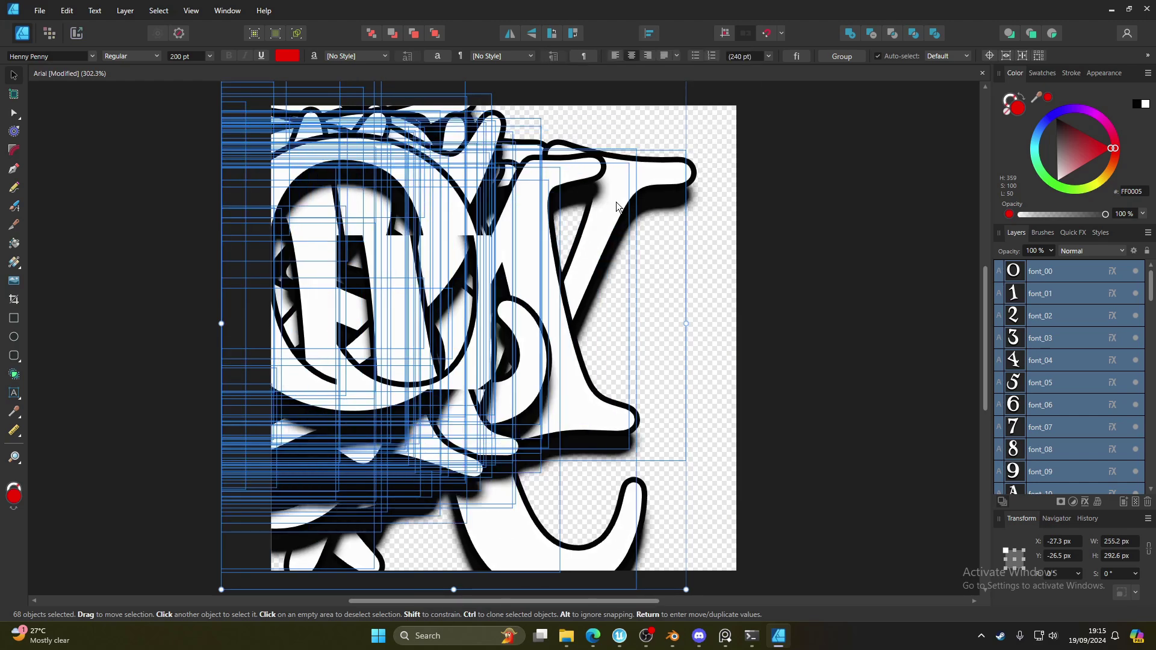
scroll(485, 183, "down", 1)
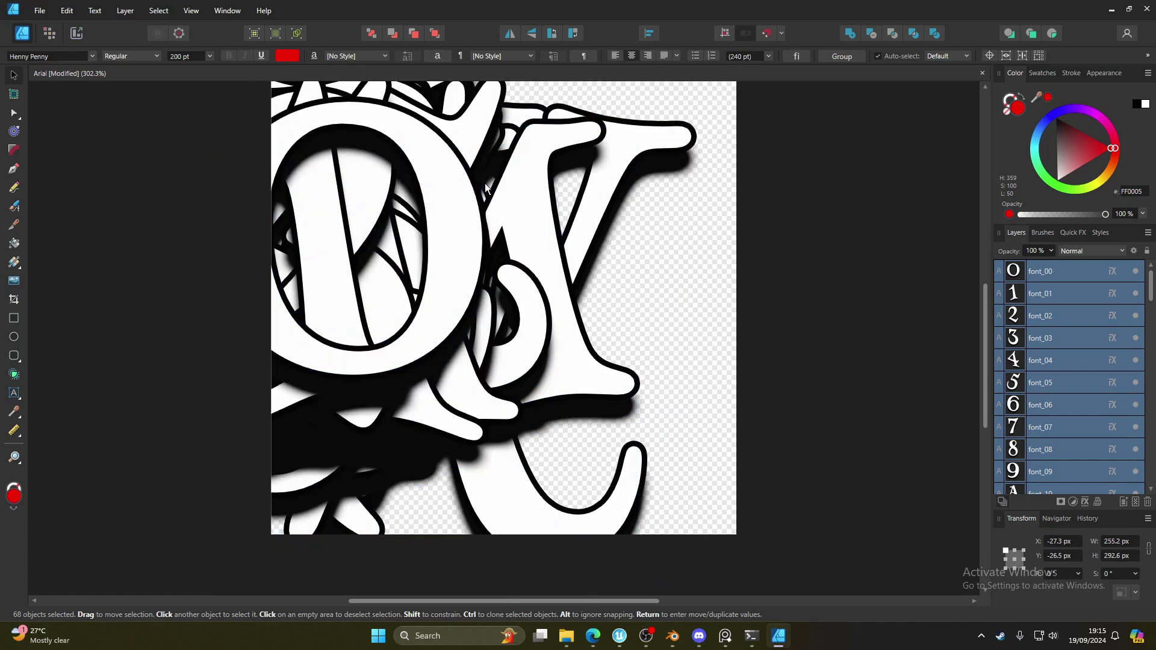
scroll(495, 180, "down", 2, "ctrl")
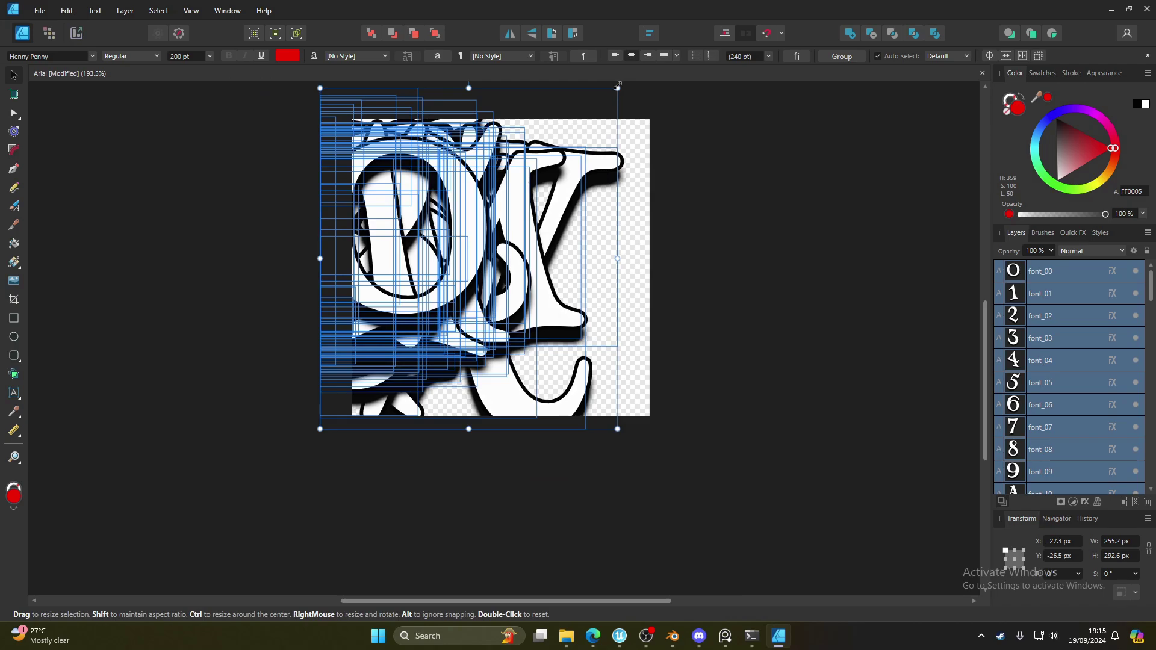
Step: Scale all the selected glyphs down together to about 196 × 225 px so they fit inside the canvas
left_click_drag(612, 92, 544, 150)
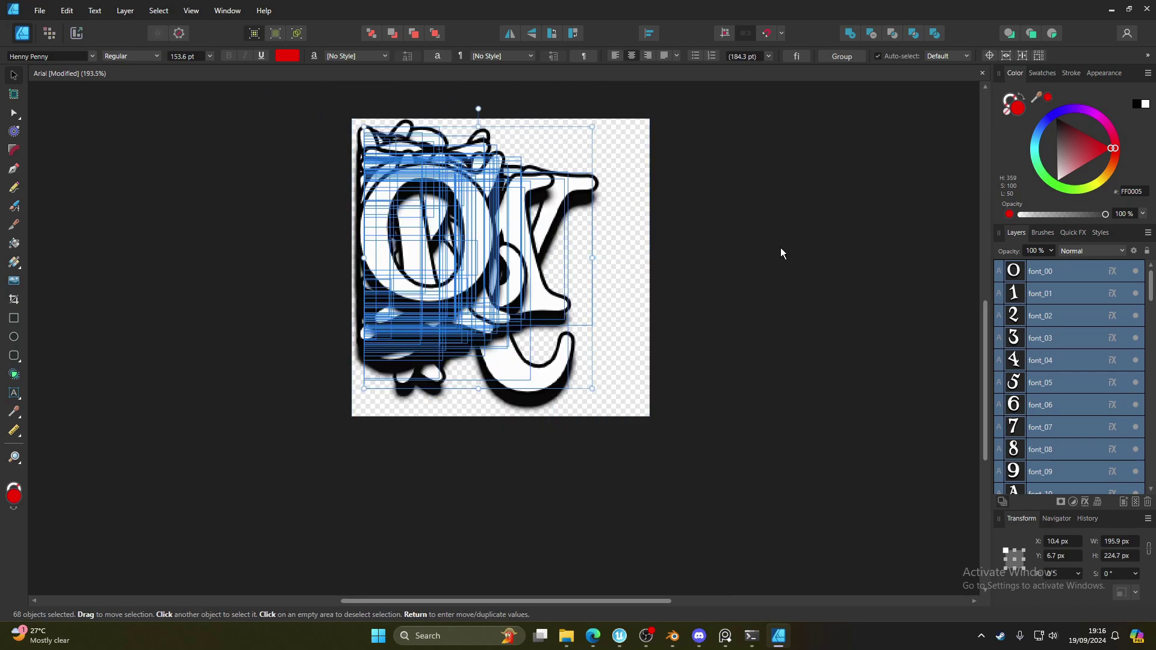
Step: Give the font_00 glyph a 3D effect at about 26% opacity and a Gradient Overlay replacing the Color Overlay, and apply these effects to all glyph layers
left_click(1071, 271)
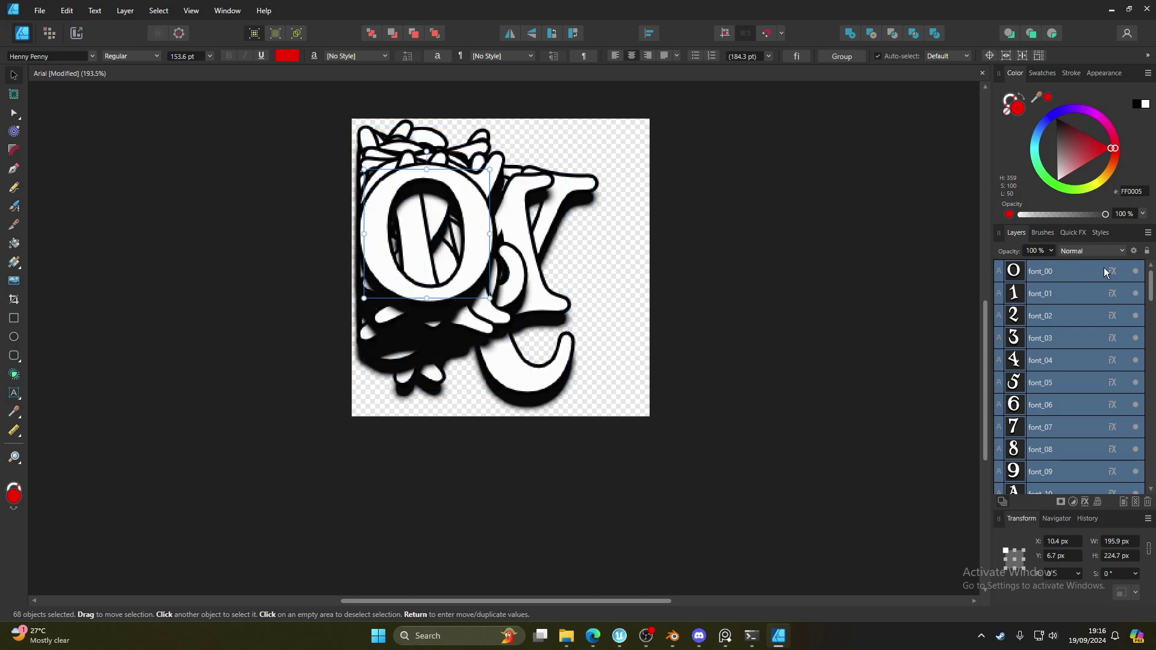
left_click(1113, 271)
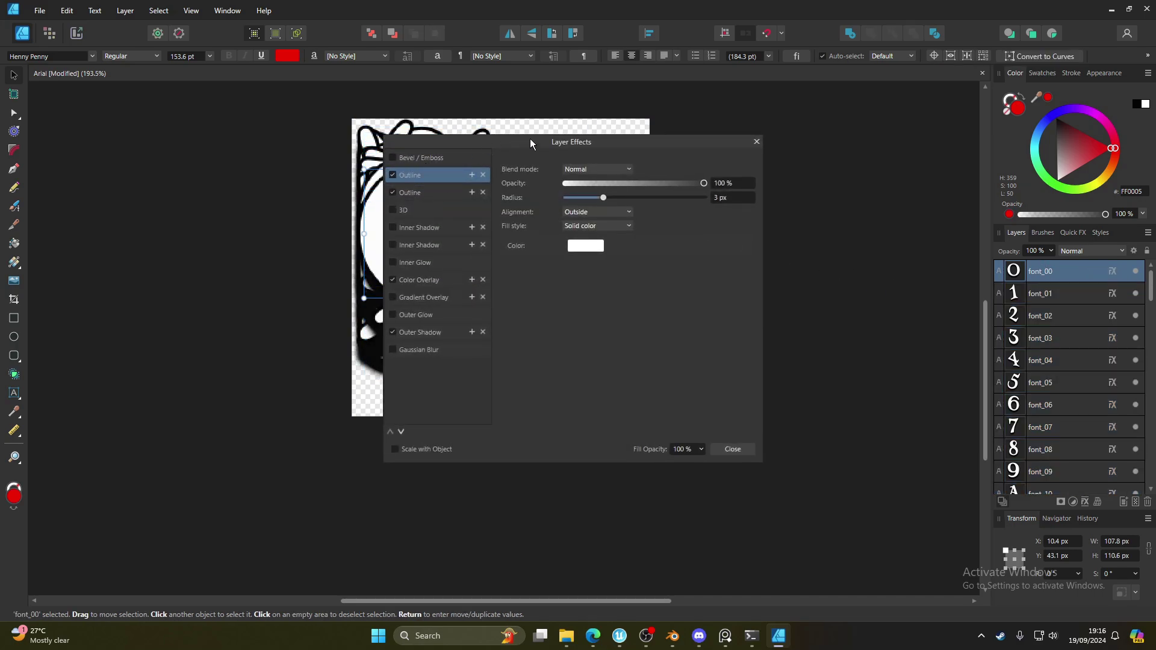
left_click_drag(530, 143, 481, 212)
left_click(367, 265)
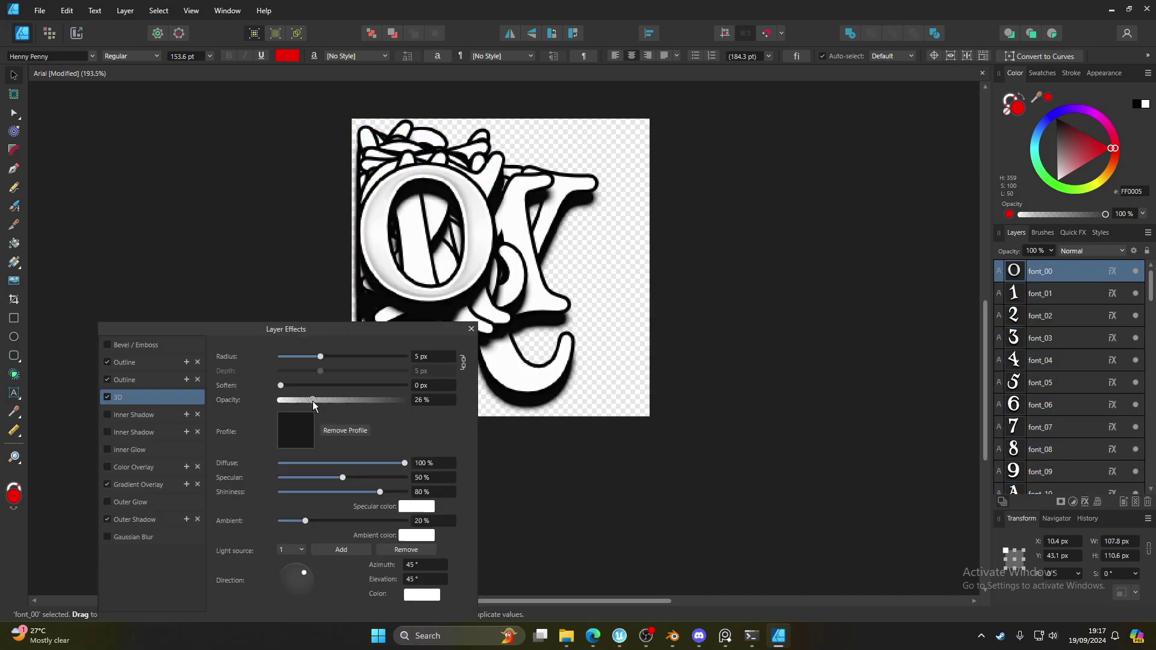
left_click(471, 330)
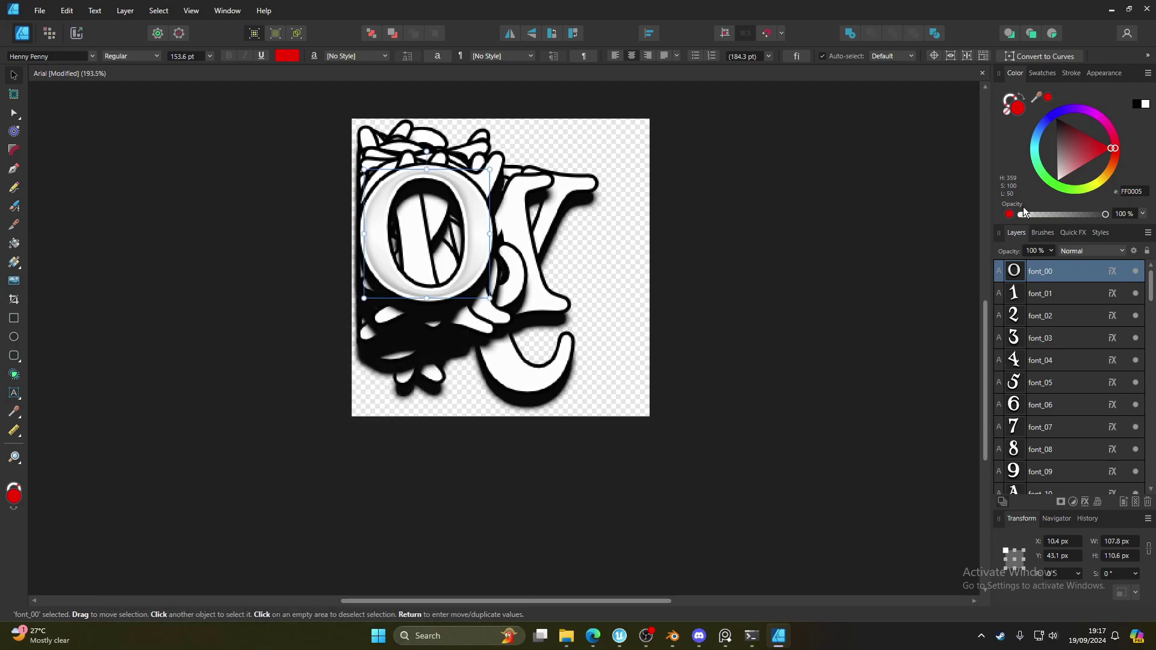
double_click(1079, 270)
key("ctrl+a")
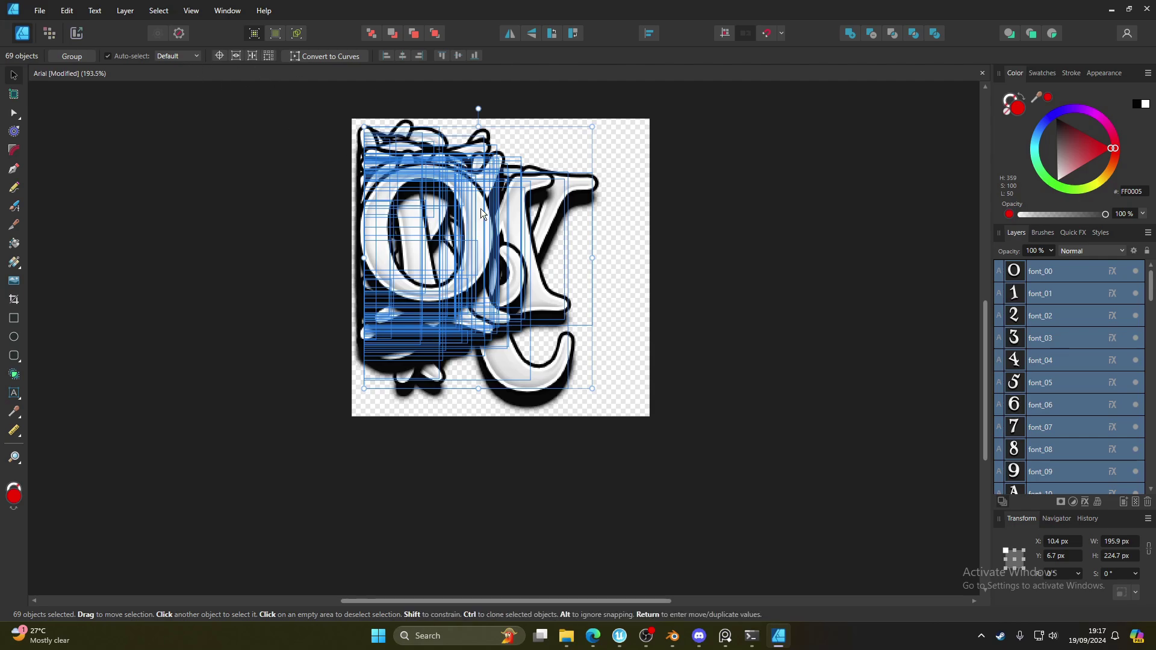
Step: Export all 69 glyph slices as PNG files into the fonts folder of spacing_generator
left_click(76, 33)
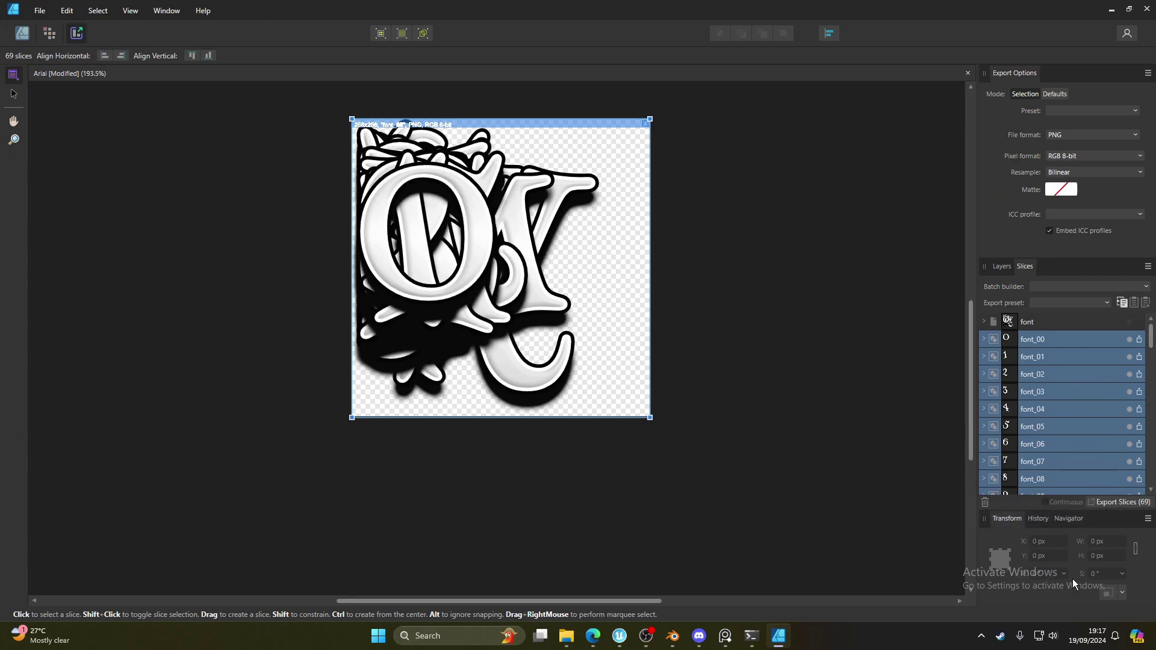
left_click(1113, 503)
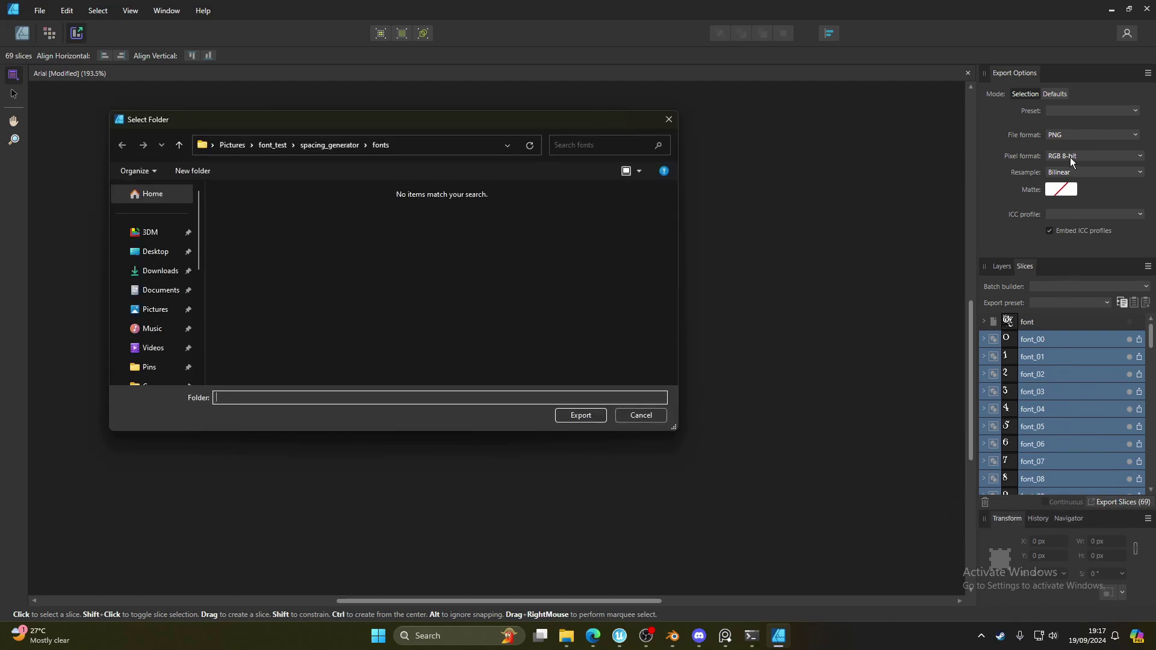
left_click(332, 145)
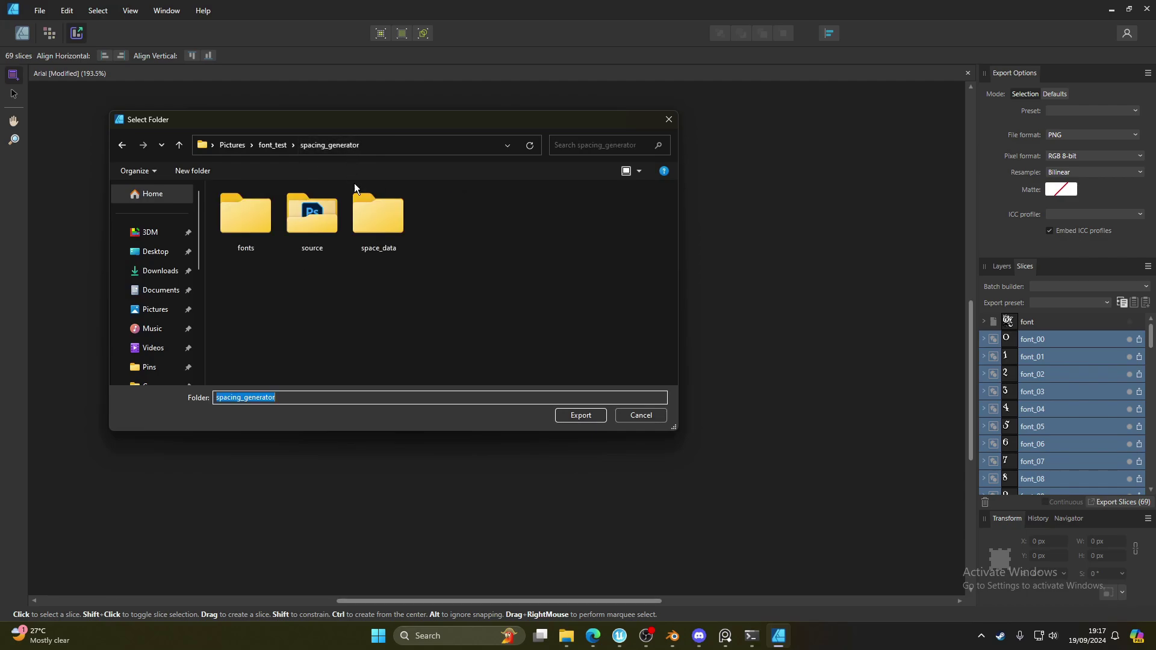
double_click(272, 222)
left_click(581, 415)
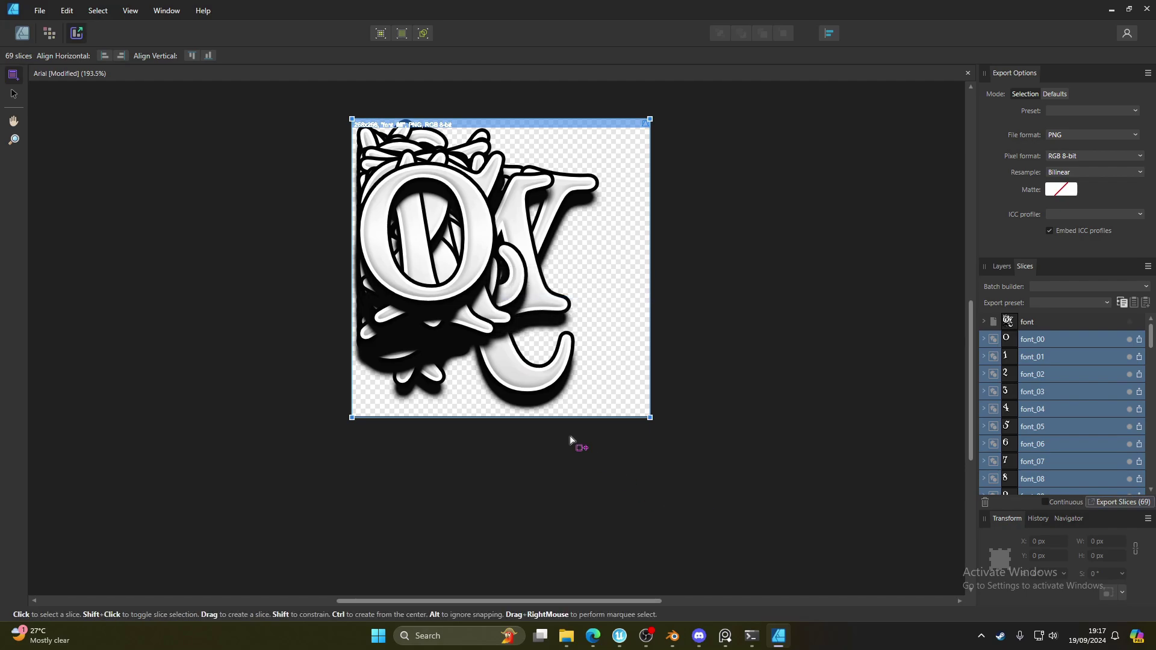
Step: Close Affinity Designer without saving the changes to the Arial template
left_click(1148, 10)
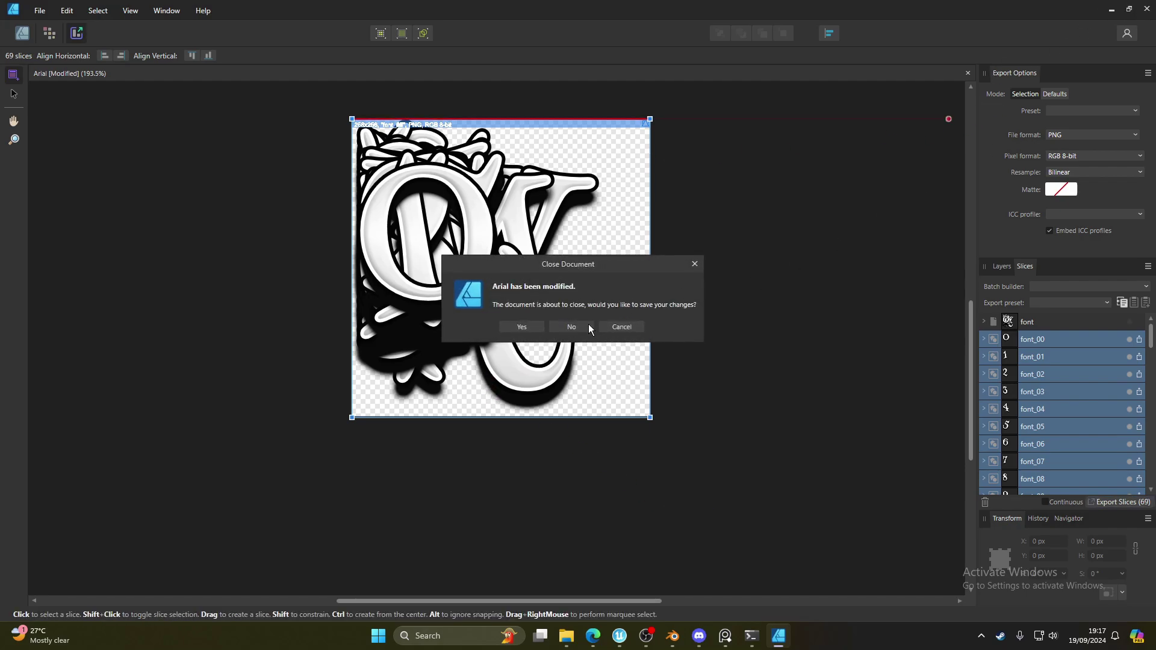
left_click(622, 327)
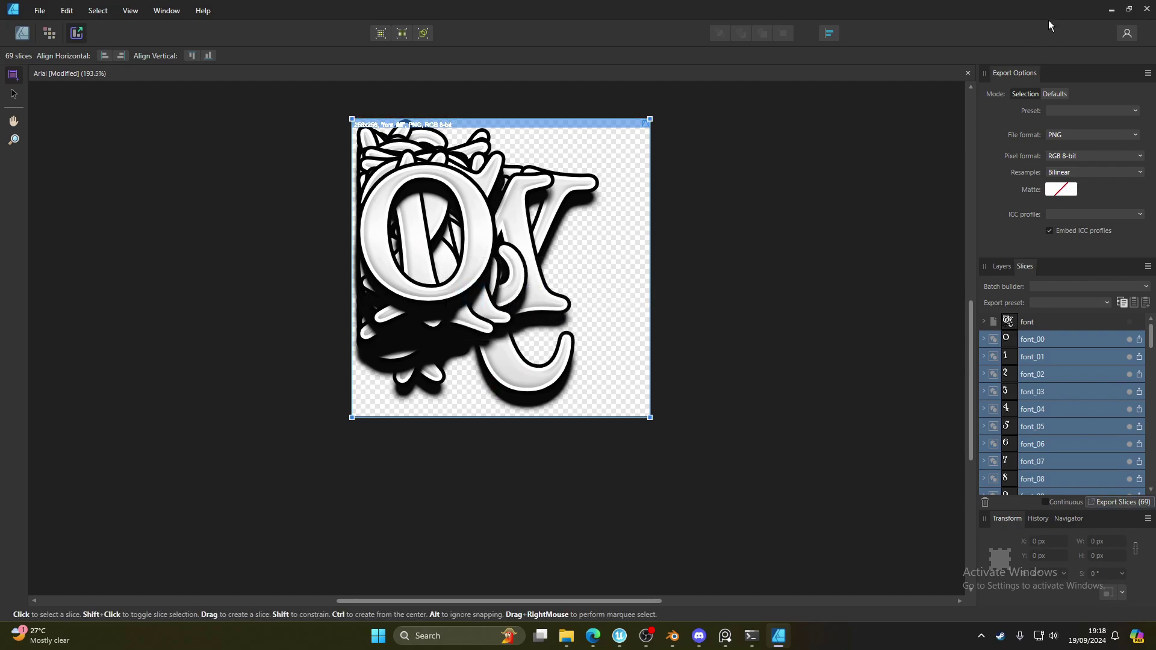
left_click(1148, 9)
left_click(586, 331)
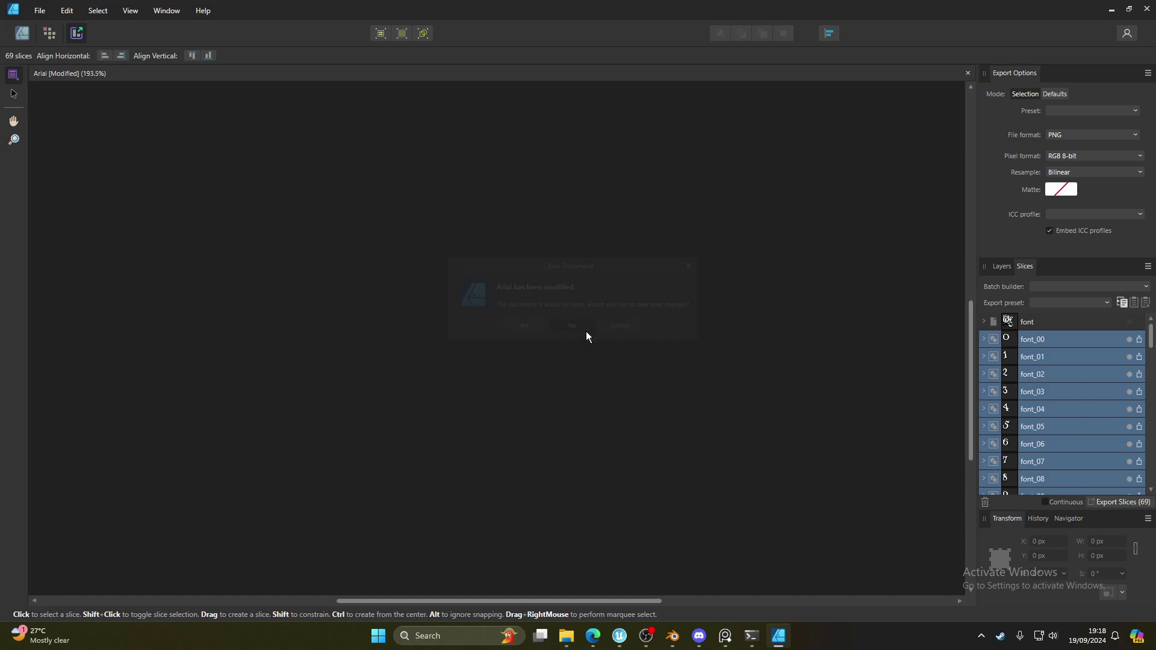
left_click(574, 328)
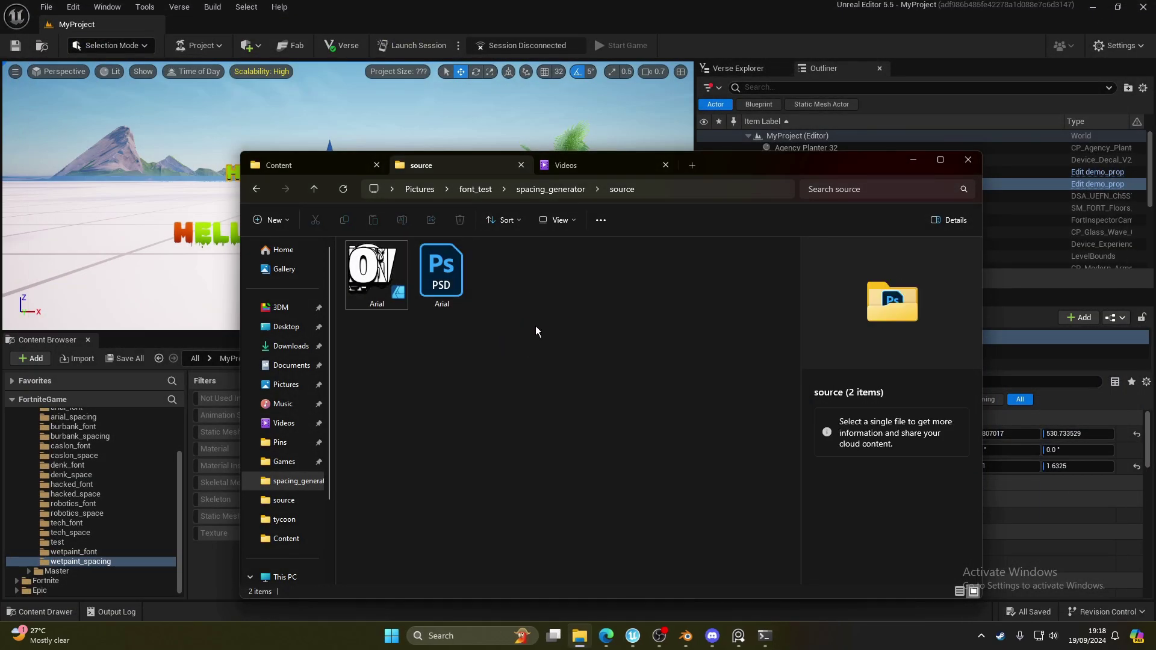
Step: Check the exported glyph images in the fonts folder and return to the spacing_generator folder
key("alt+Up")
double_click(370, 265)
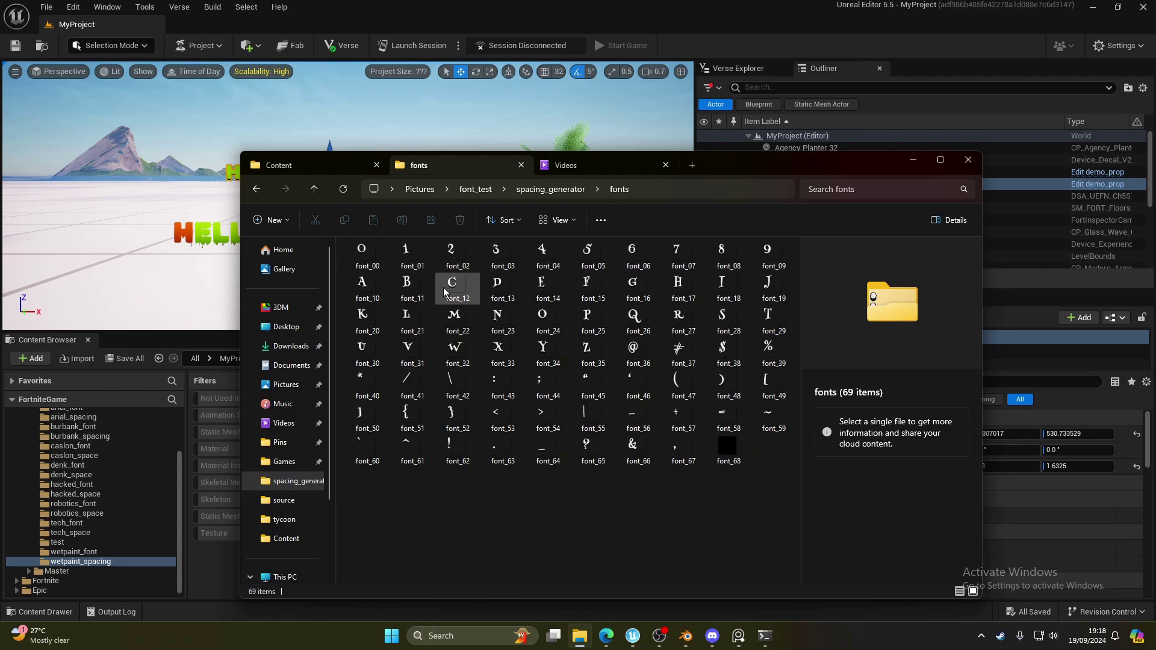
key("alt+Left")
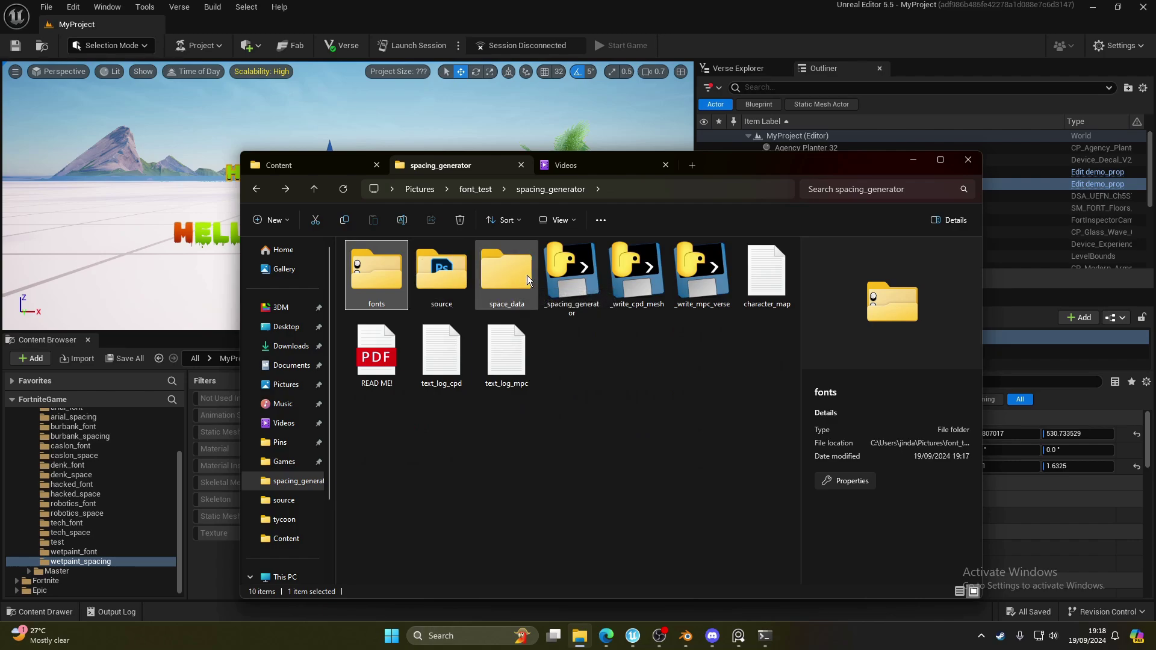
Step: Run the _spacing_generator program, look up the blank glyph's number in the fonts folder, and enter 68 as the space index
double_click(580, 271)
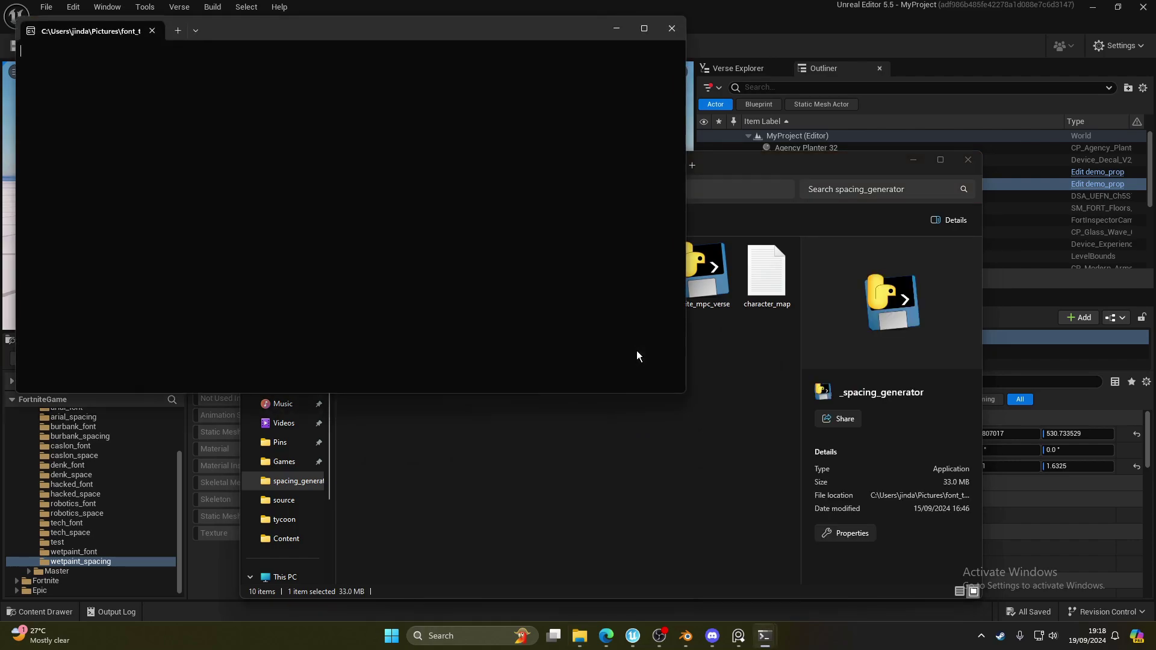
left_click_drag(286, 30, 461, 378)
double_click(384, 273)
left_click(738, 464)
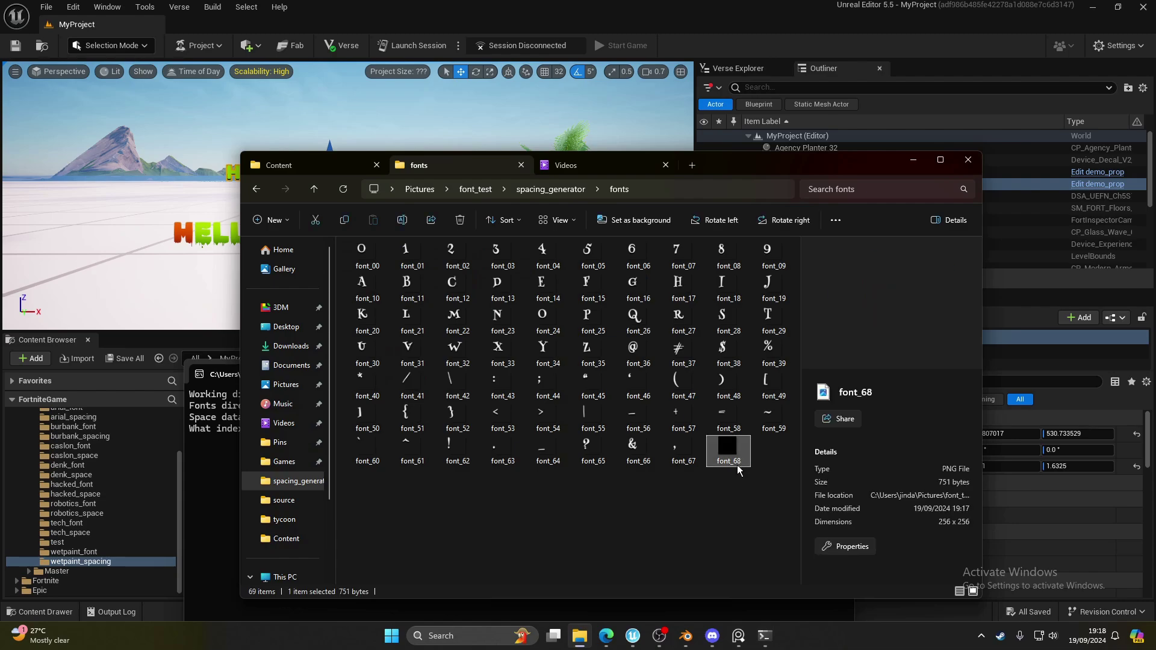
left_click(675, 611)
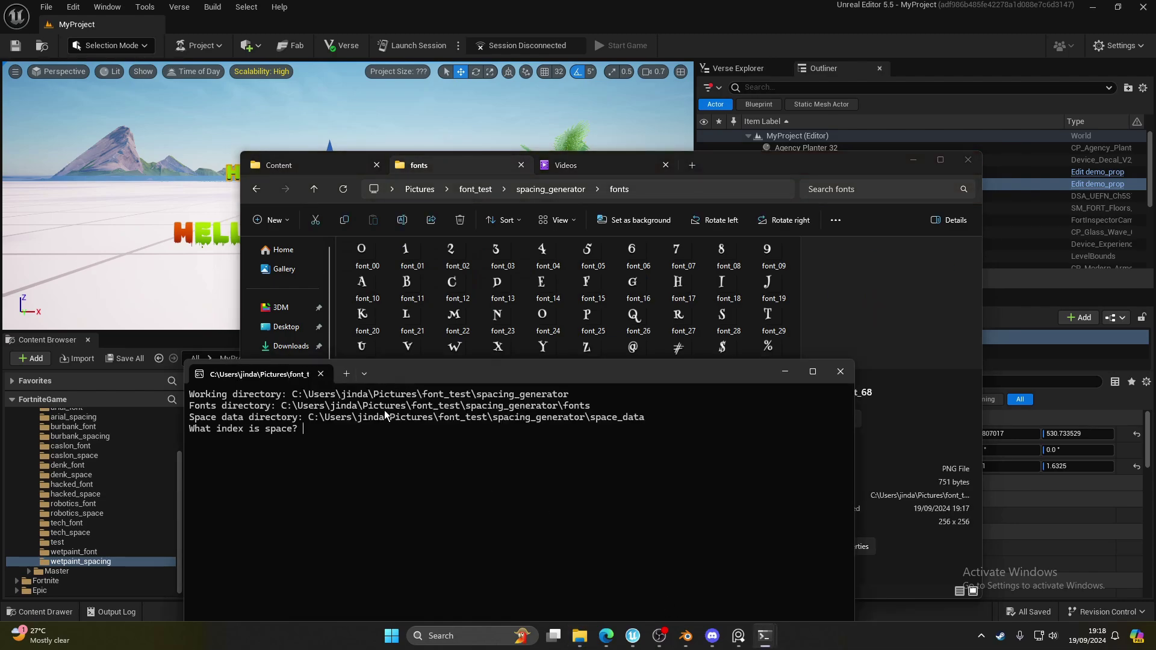
type("68")
key("Return")
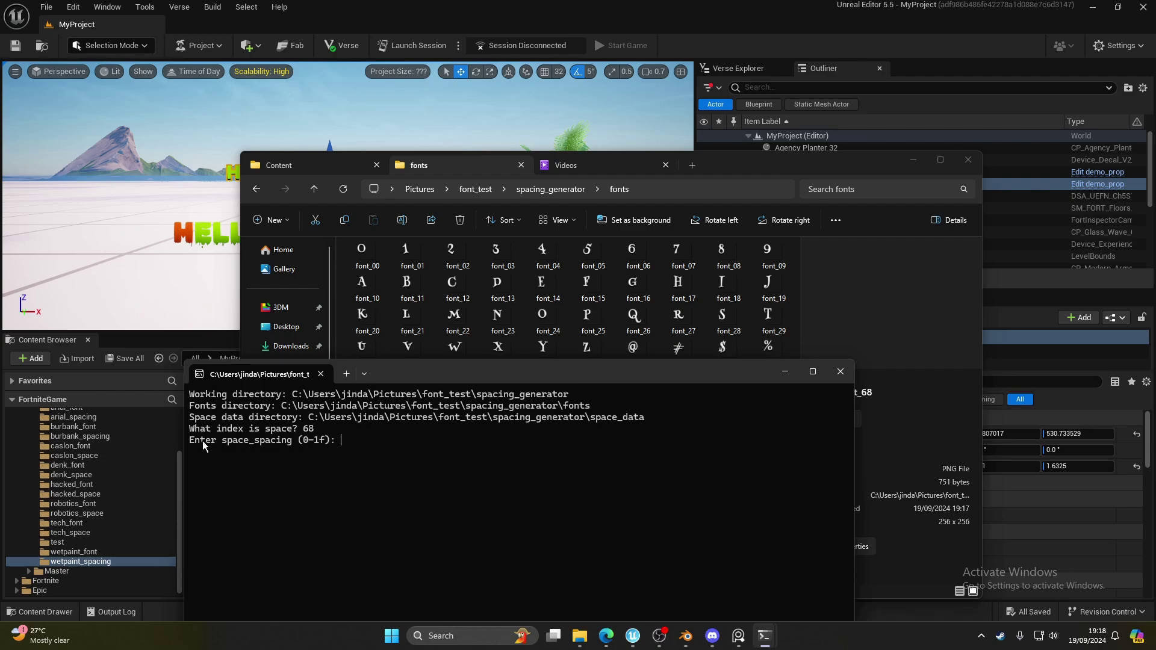
Step: Set the space spacing to 0.5 to generate the spacing images, and close the finished generator program
mouse_move(455, 375)
left_mouse_down()
mouse_move(395, 417)
mouse_move(430, 363)
mouse_move(447, 385)
mouse_move(446, 374)
left_mouse_up()
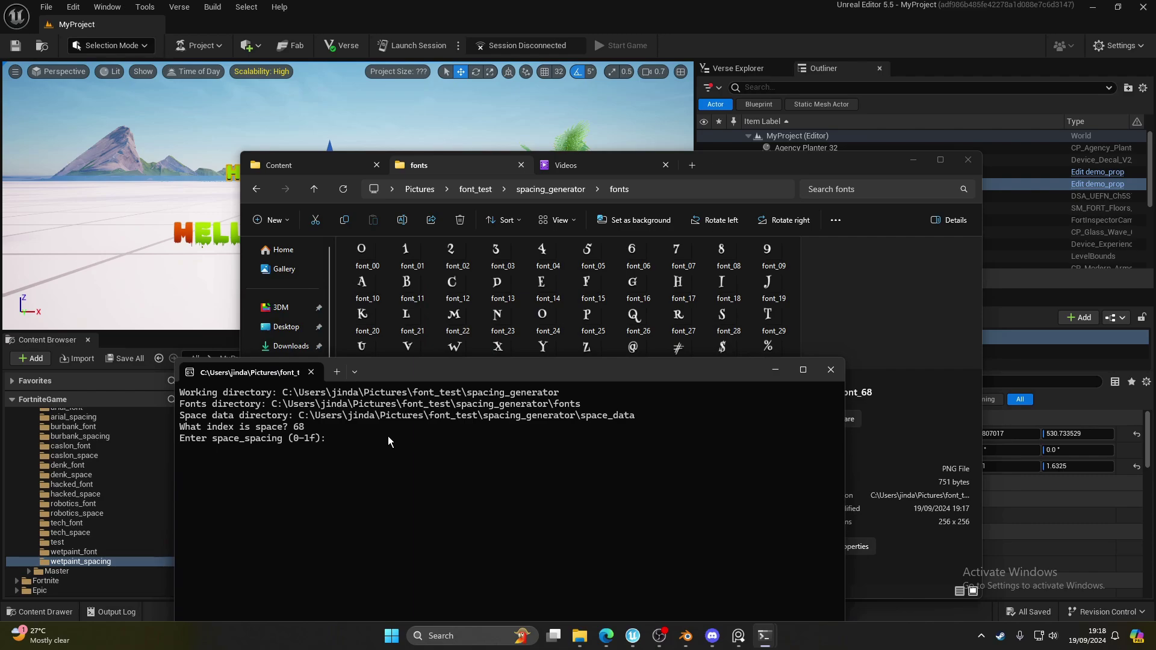
type("0.5")
key("Return")
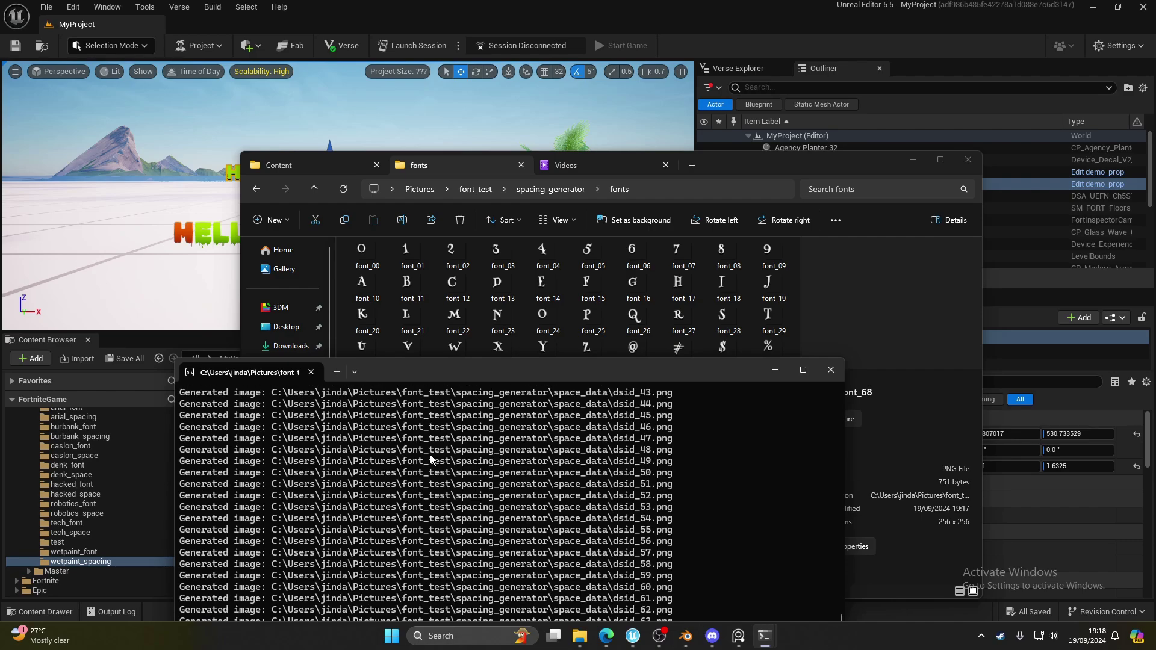
left_click_drag(389, 370, 402, 200)
key("Return")
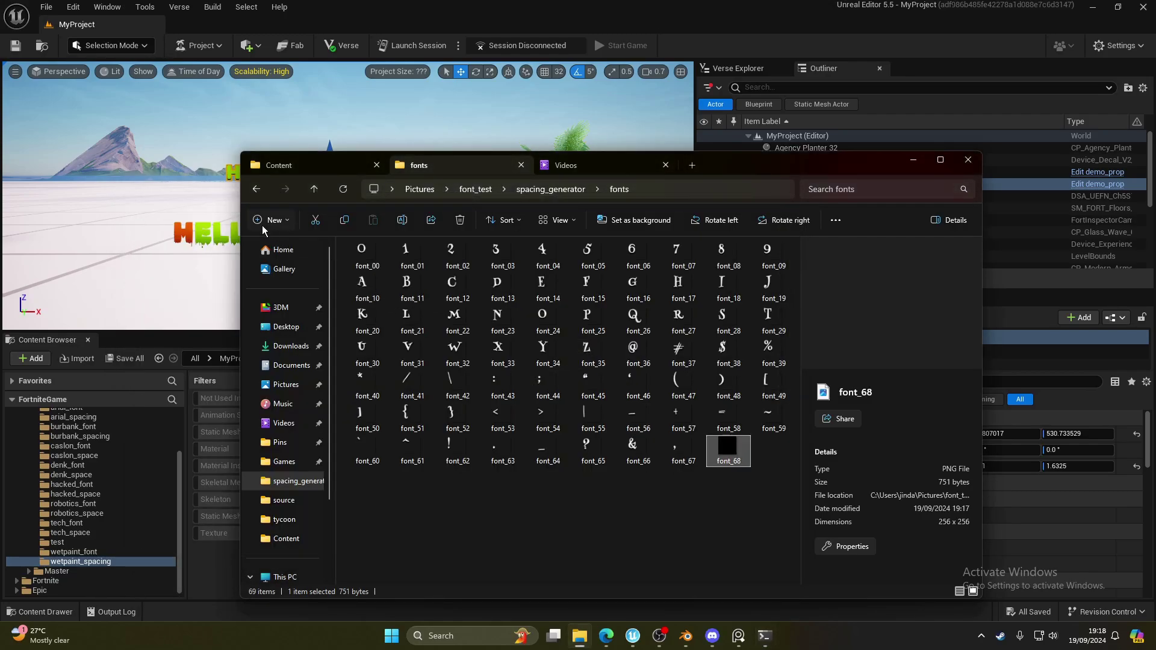
Step: Look through the generated spacing images in the space_data folder
left_click(256, 189)
double_click(493, 270)
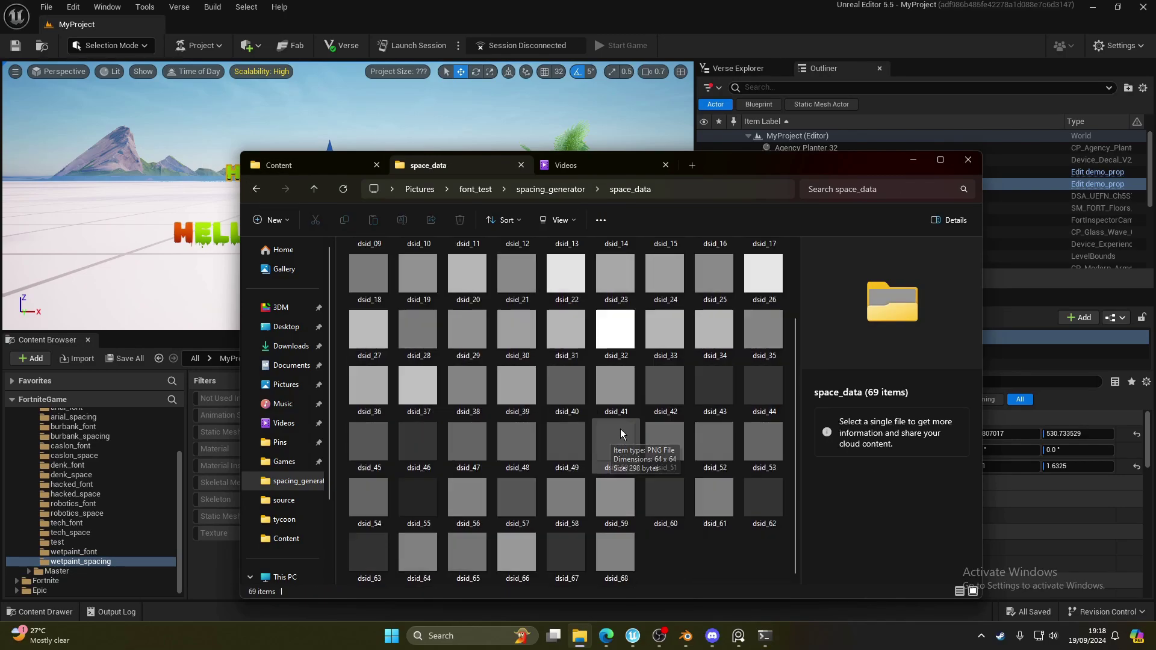
left_click(298, 165)
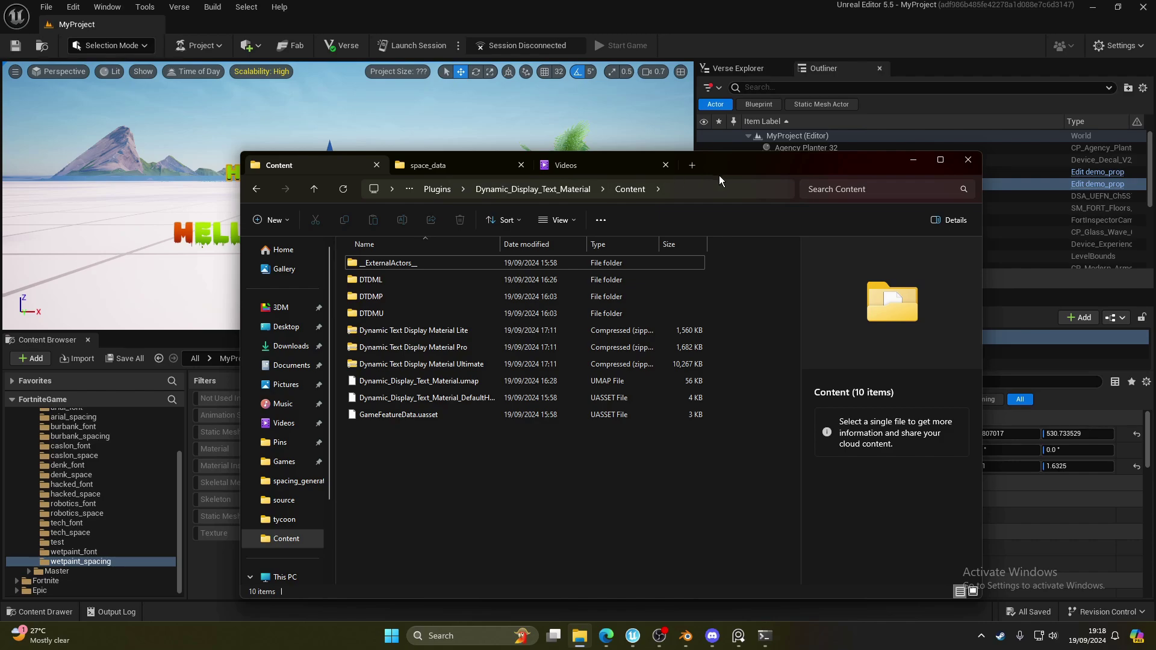
Step: Switch to UEFN and create a folder named our_font inside the DTDMU Images folder
left_click_drag(719, 171, 877, 140)
scroll(78, 439, "up", 3)
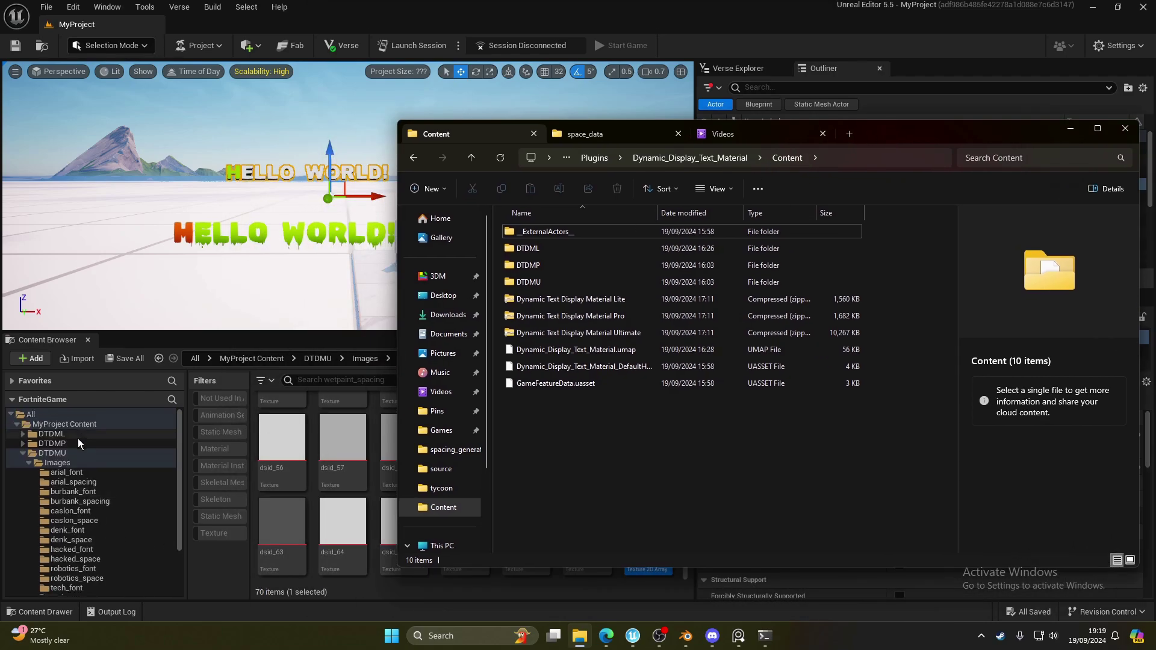
left_click(67, 461)
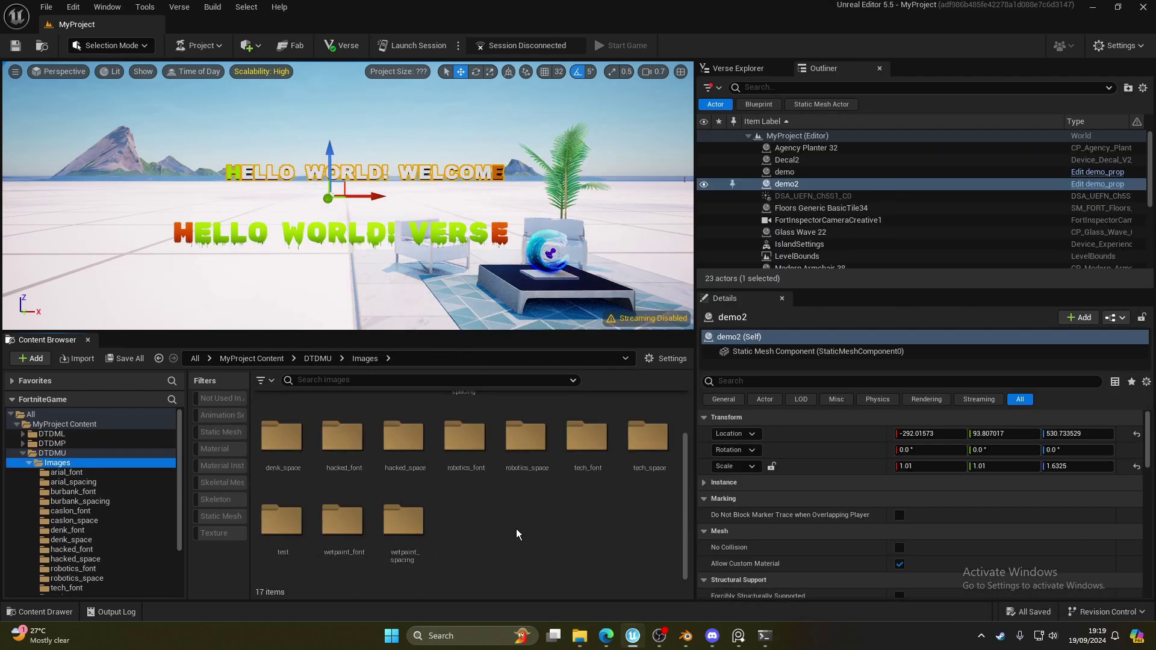
left_click(533, 529)
key("ctrl+shift+n")
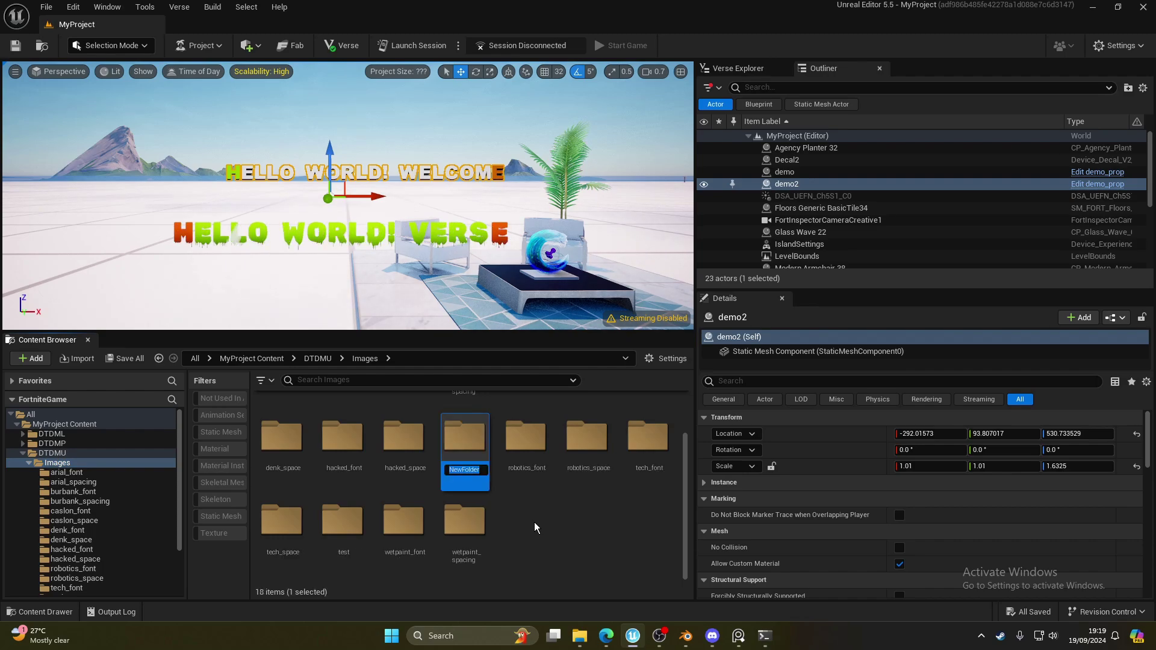
type("c")
type("ur_font")
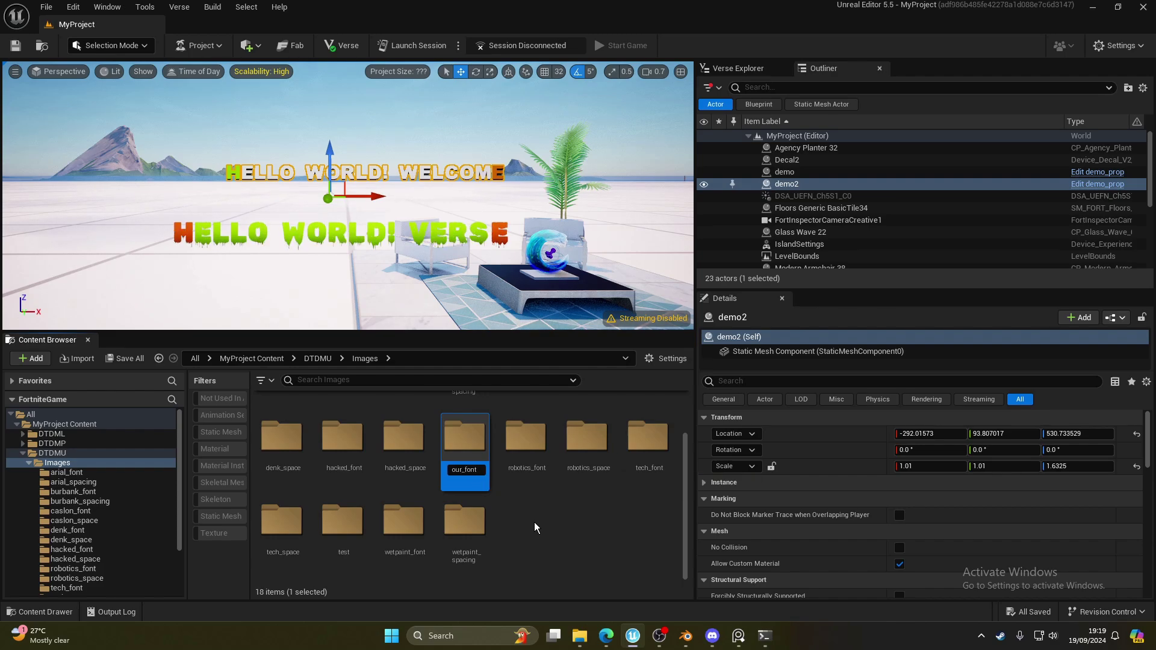
key("Return")
Step: Create a second folder named our_spacing inside the DTDMU Images folder
key("ctrl+shift+n")
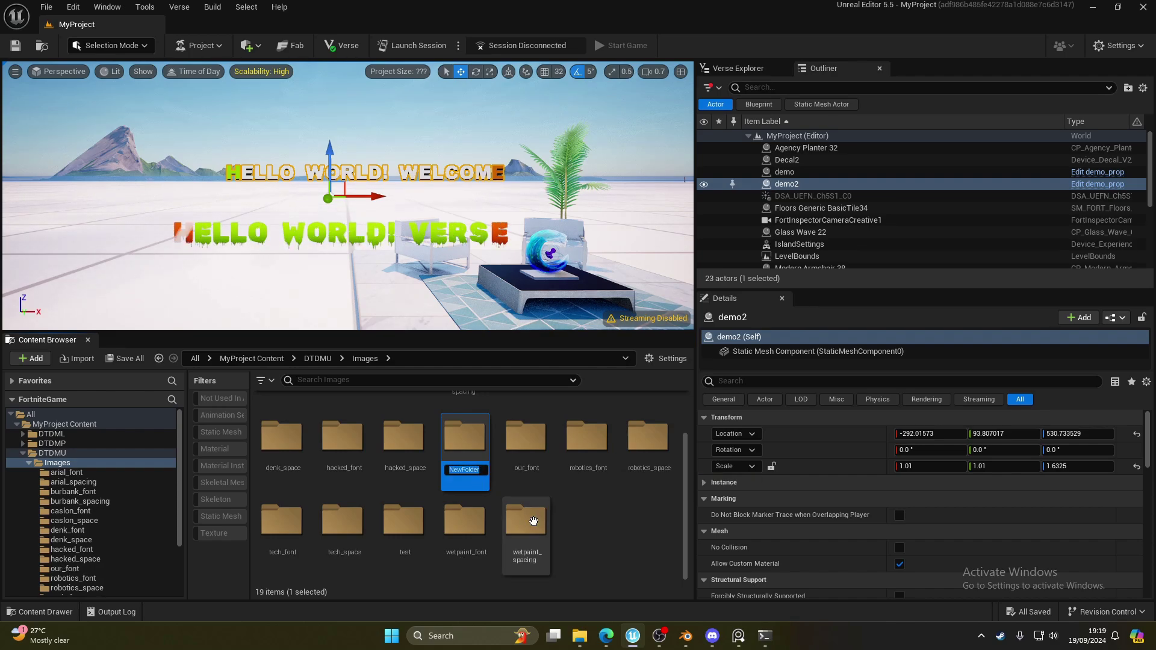
type("our_spaci")
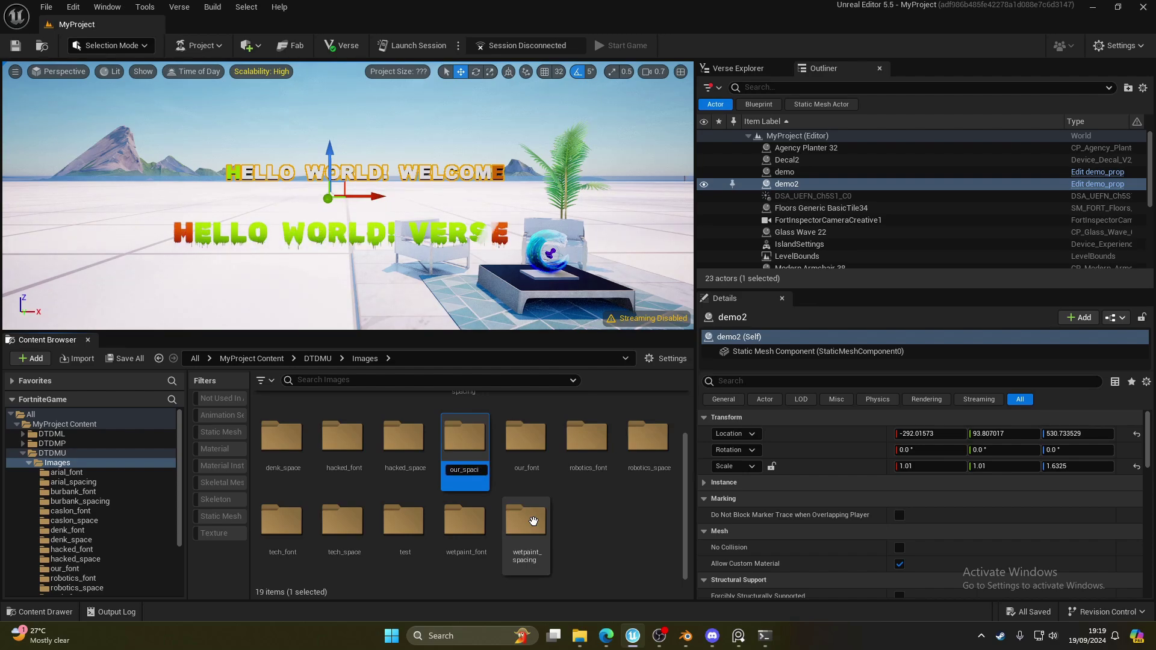
type("ng")
key("Return")
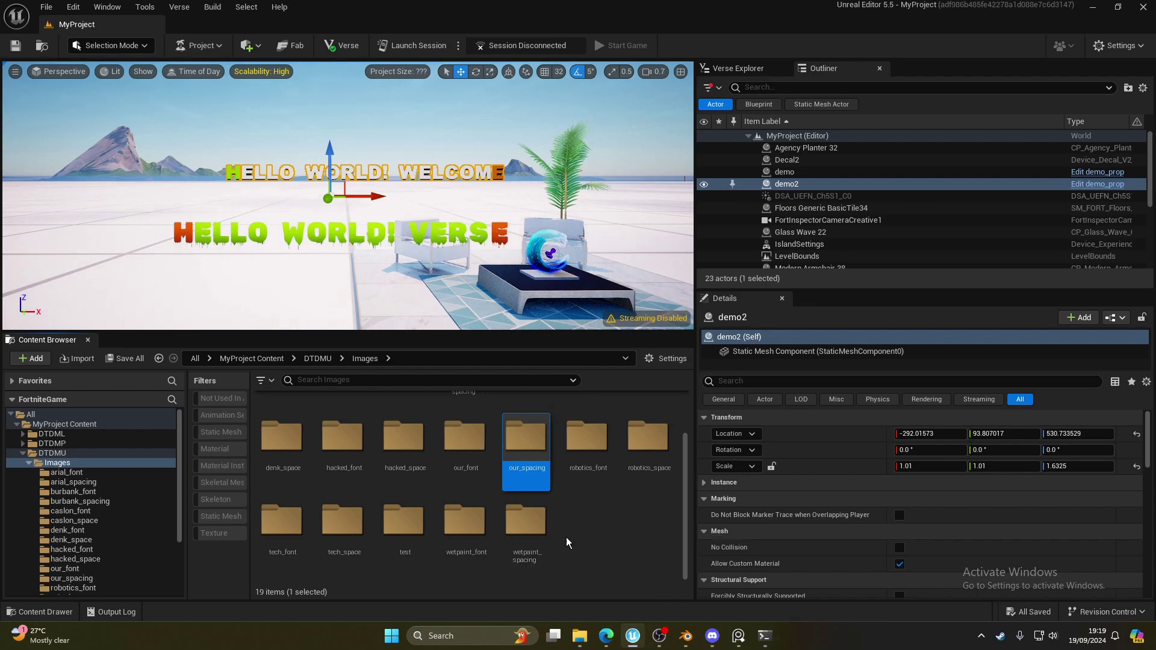
Step: Import all the font images from the spacing_generator fonts folder into the project's our_font folder
double_click(464, 437)
left_click(579, 636)
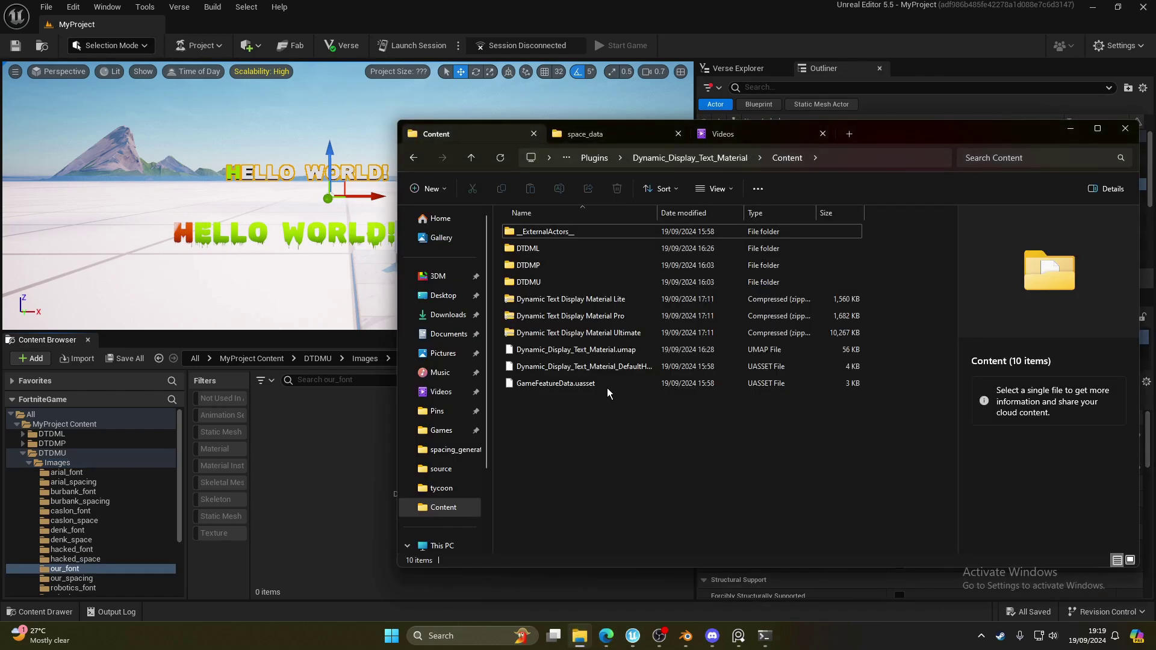
left_click(634, 142)
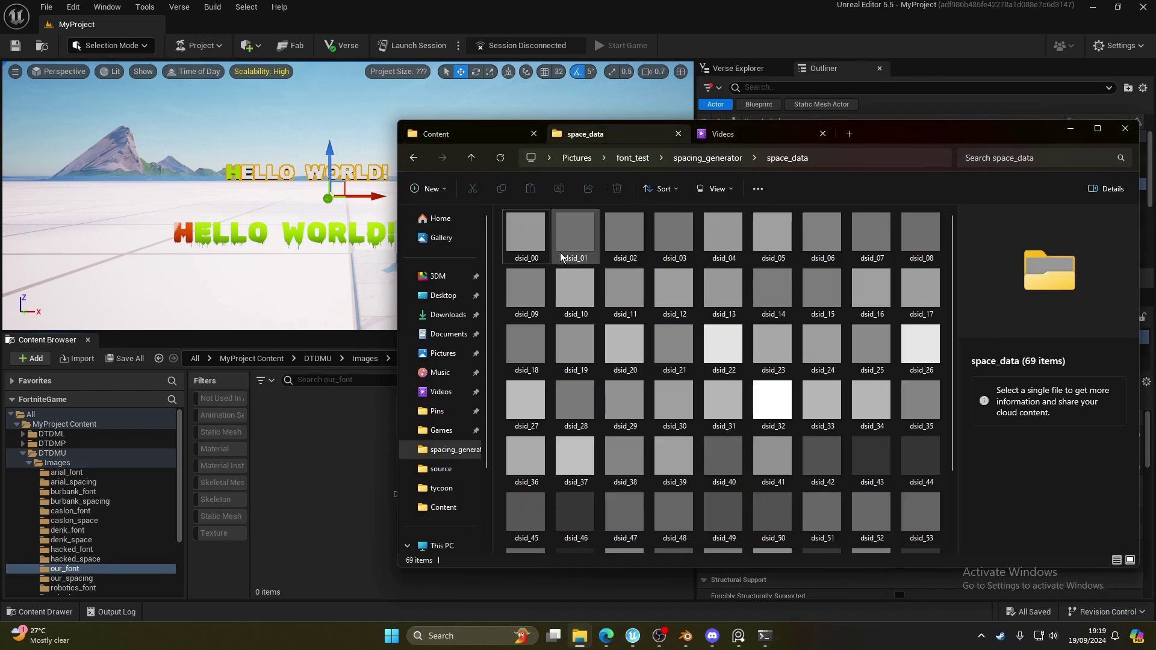
left_click(530, 244)
key("ctrl+a")
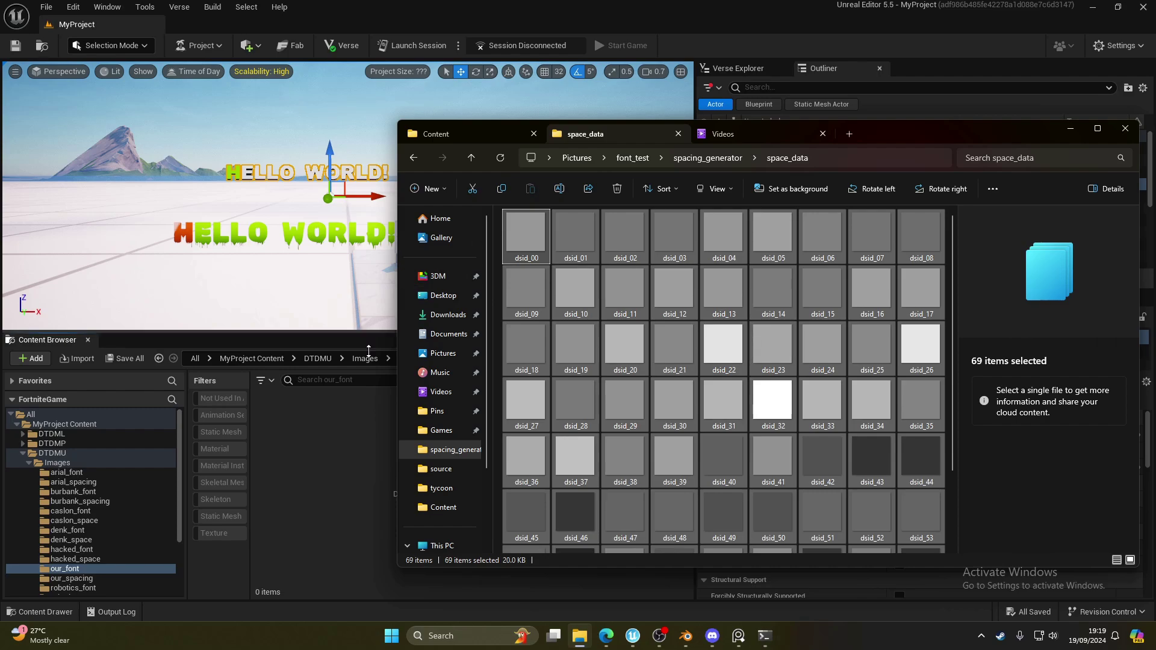
left_click(471, 158)
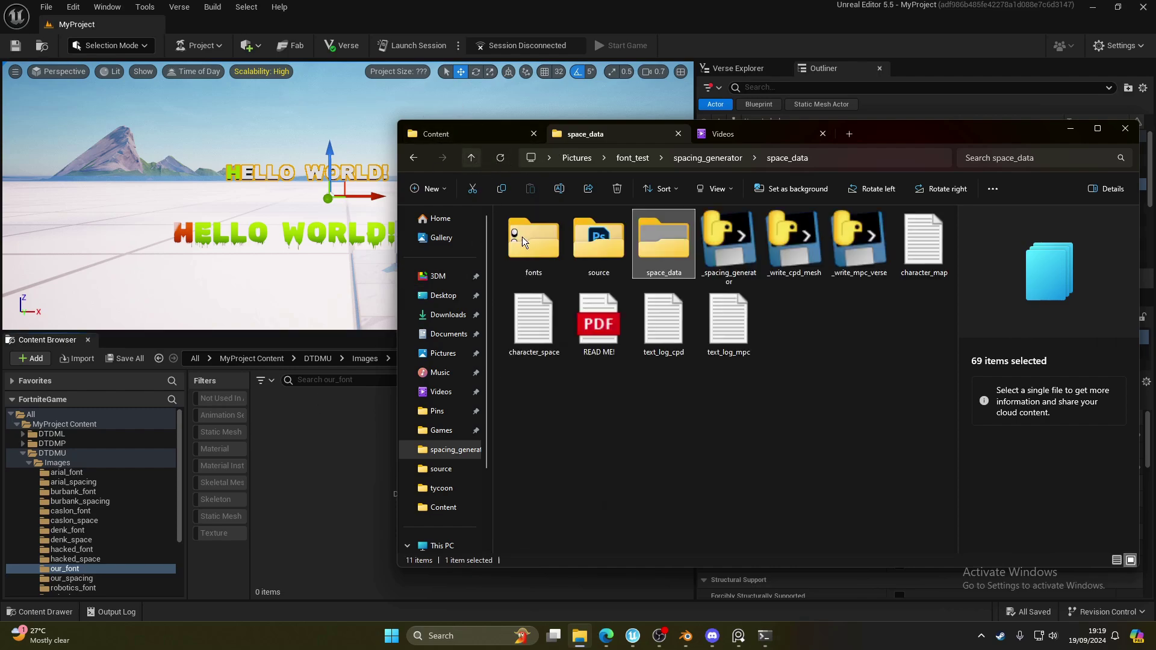
double_click(521, 236)
left_click(518, 238)
key("ctrl+a")
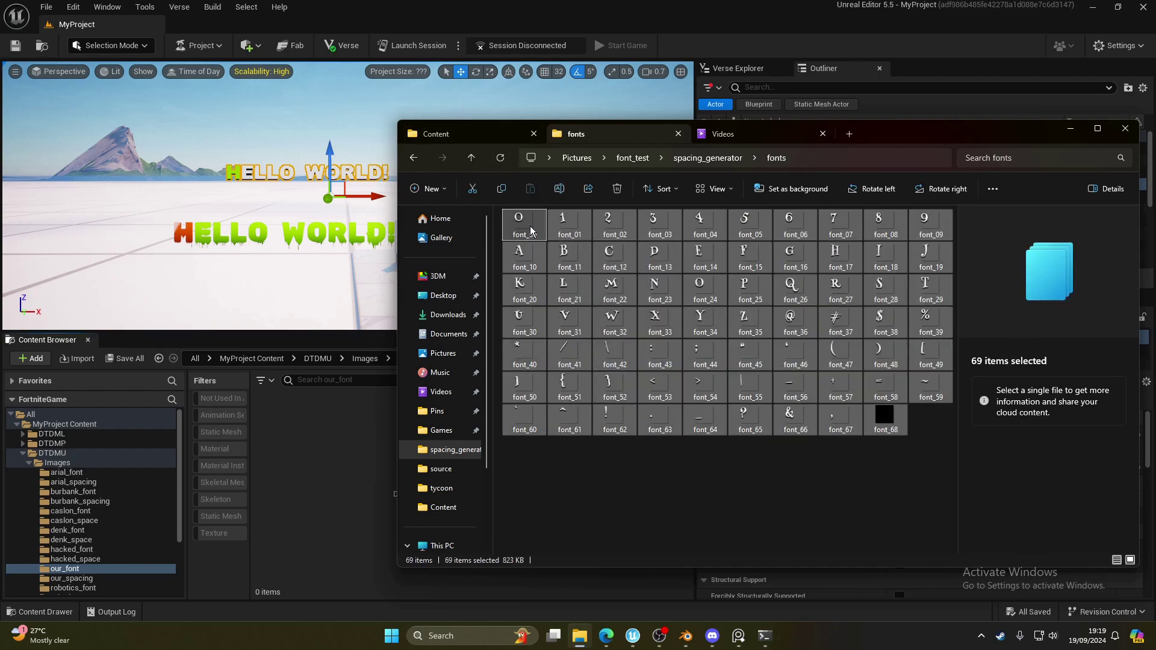
left_click_drag(513, 279, 317, 433)
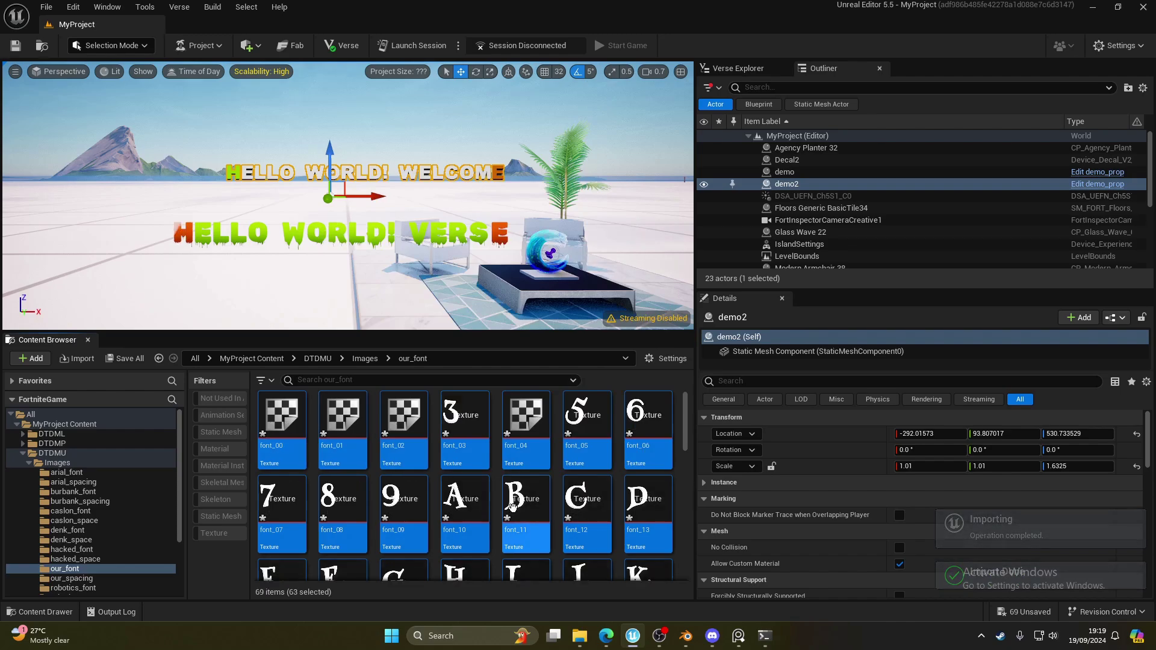
Step: Create a texture array from all the imported font textures and name it our_font
left_click(279, 425)
key("ctrl+a")
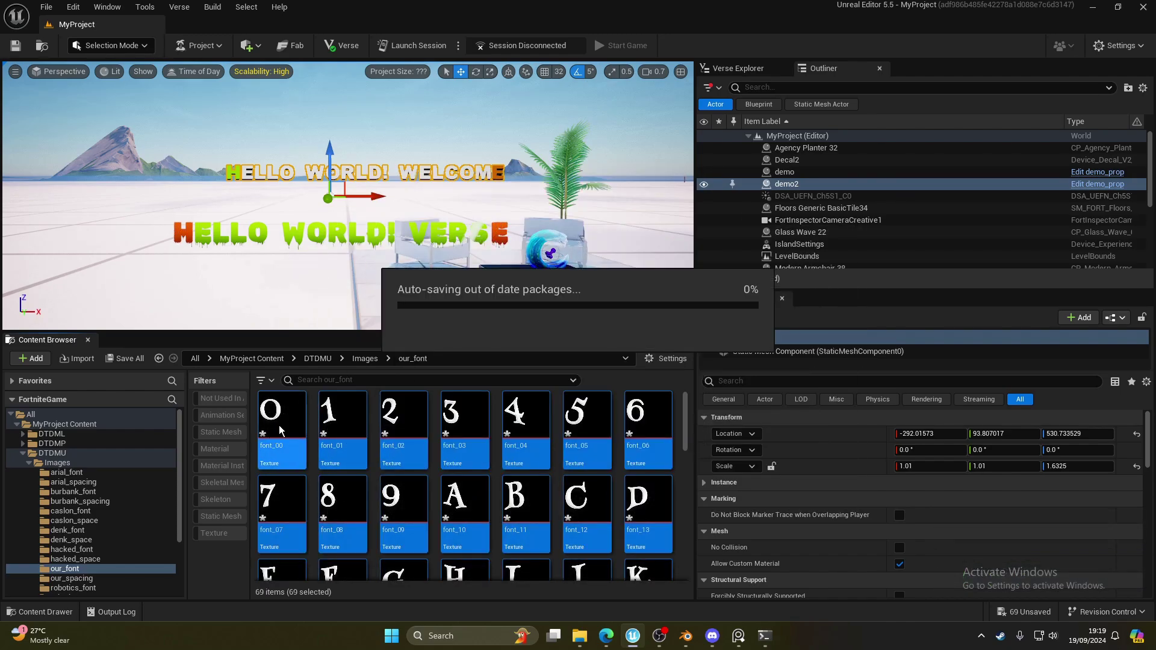
mouse_move(300, 413)
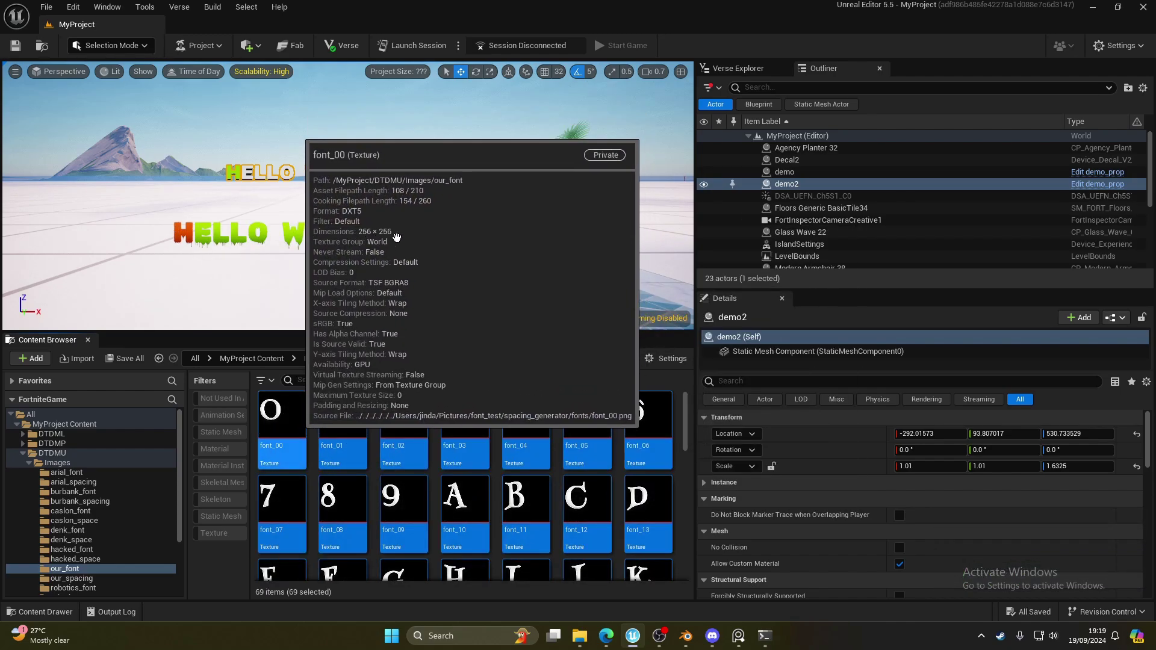
right_click(295, 416)
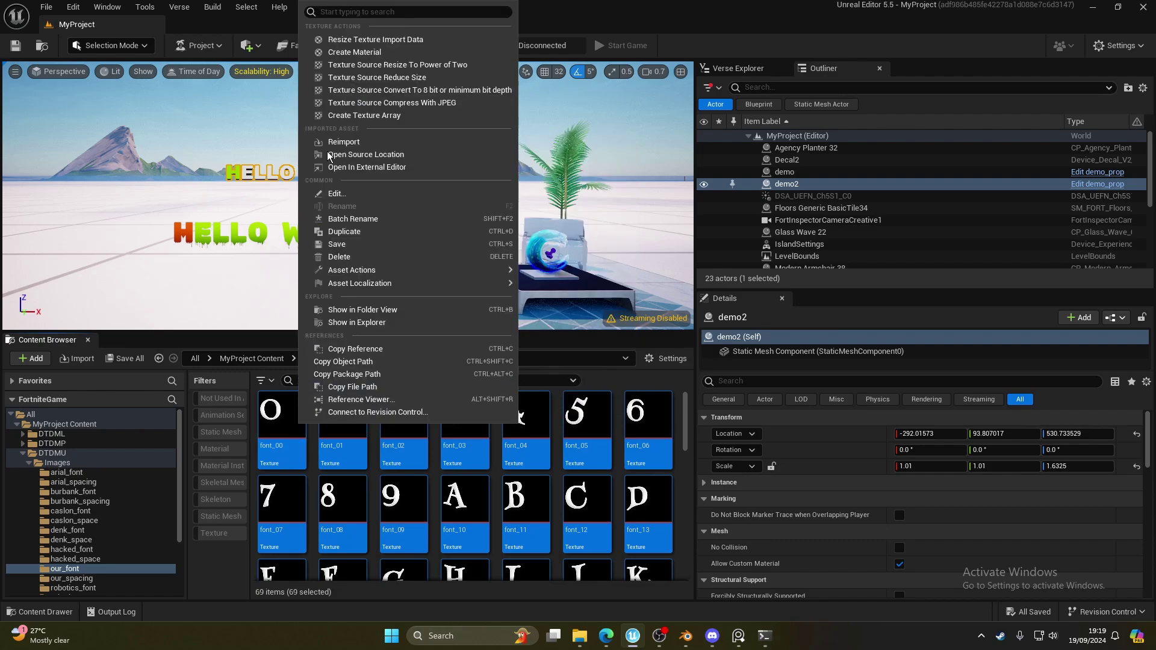
left_click(377, 116)
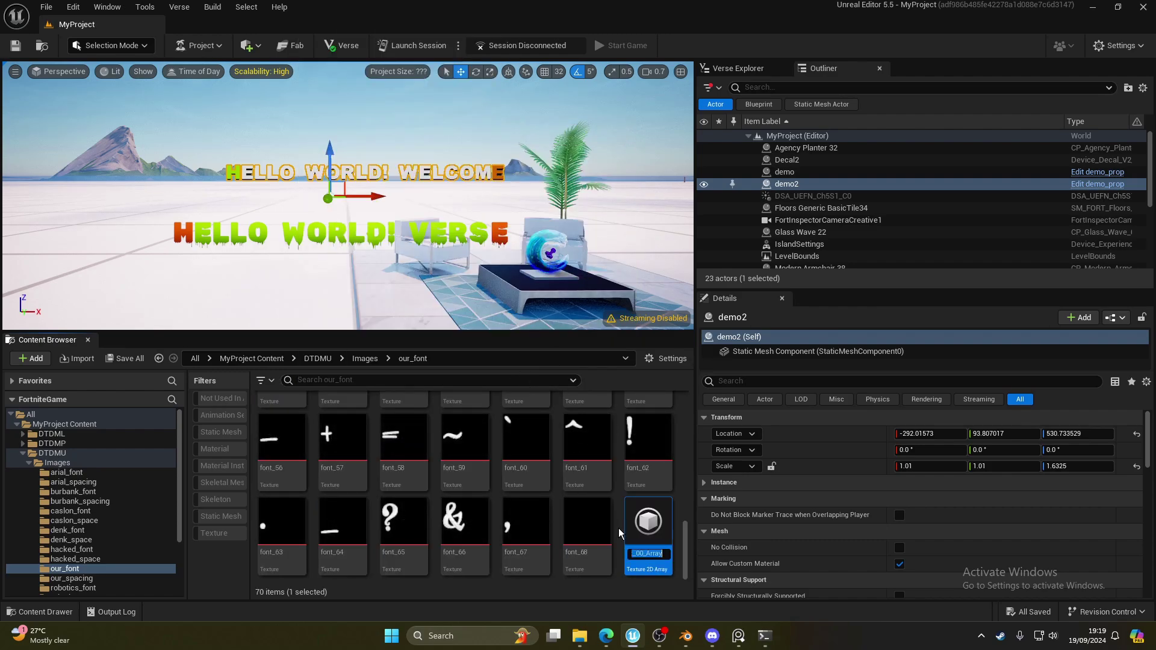
type("our)font")
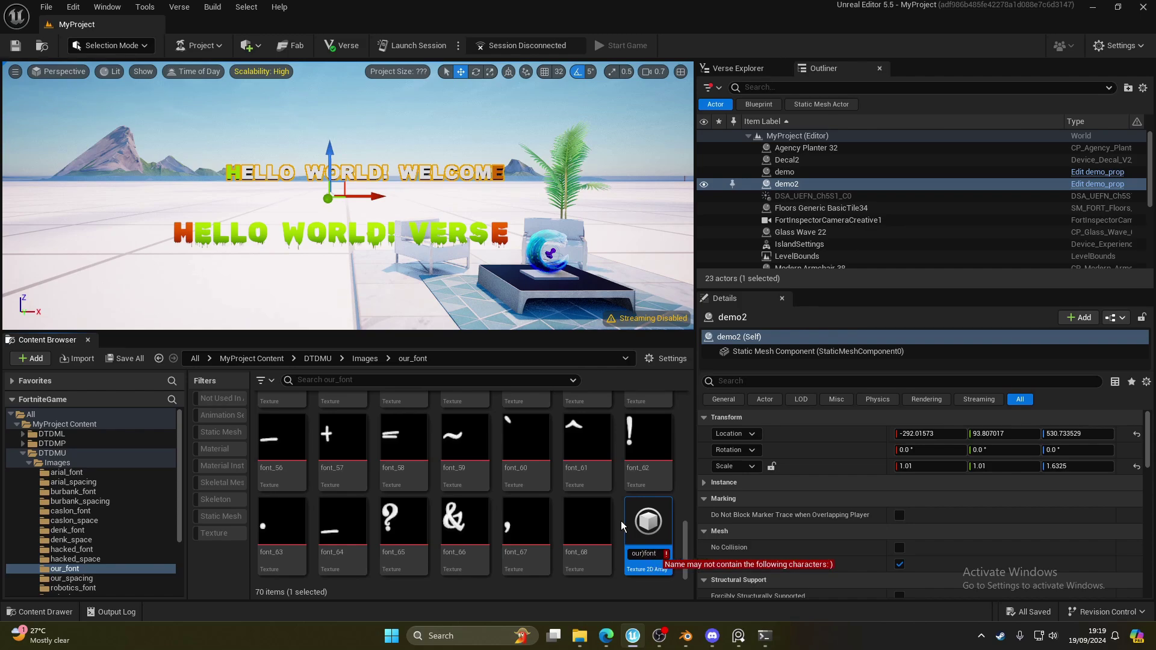
key("Left")
key("Left")
key("Left")
key("Left")
key("BackSpace")
type("_")
key("Return")
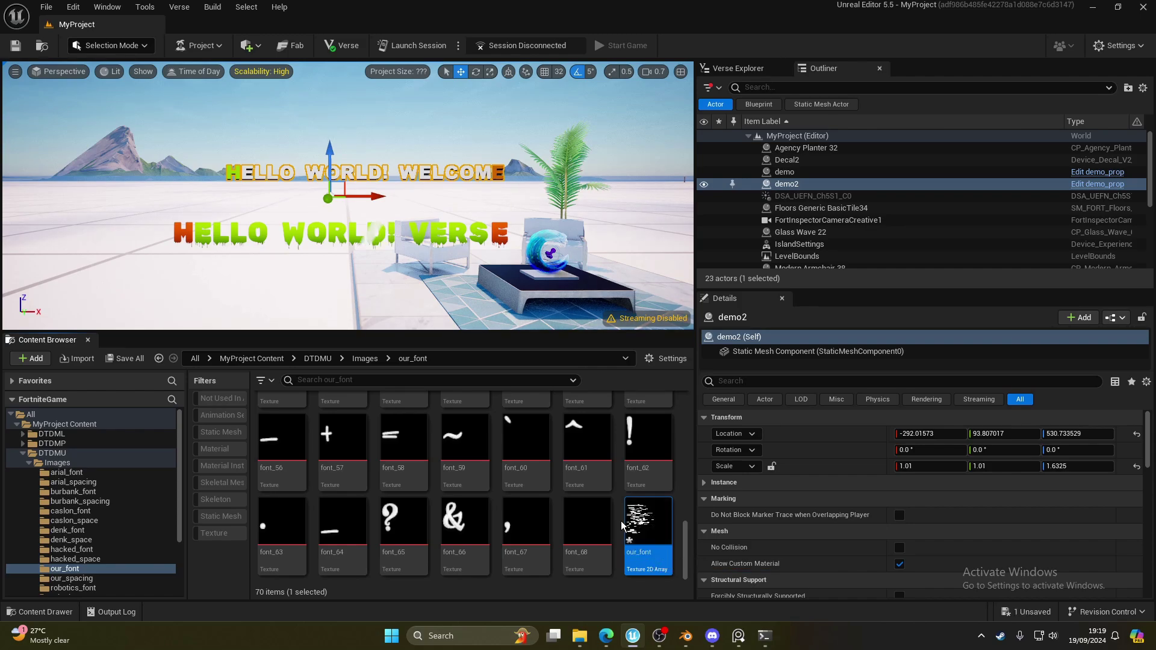
Step: Import all the spacing images from the space_data folder into the project's our_spacing folder
key("alt+Left")
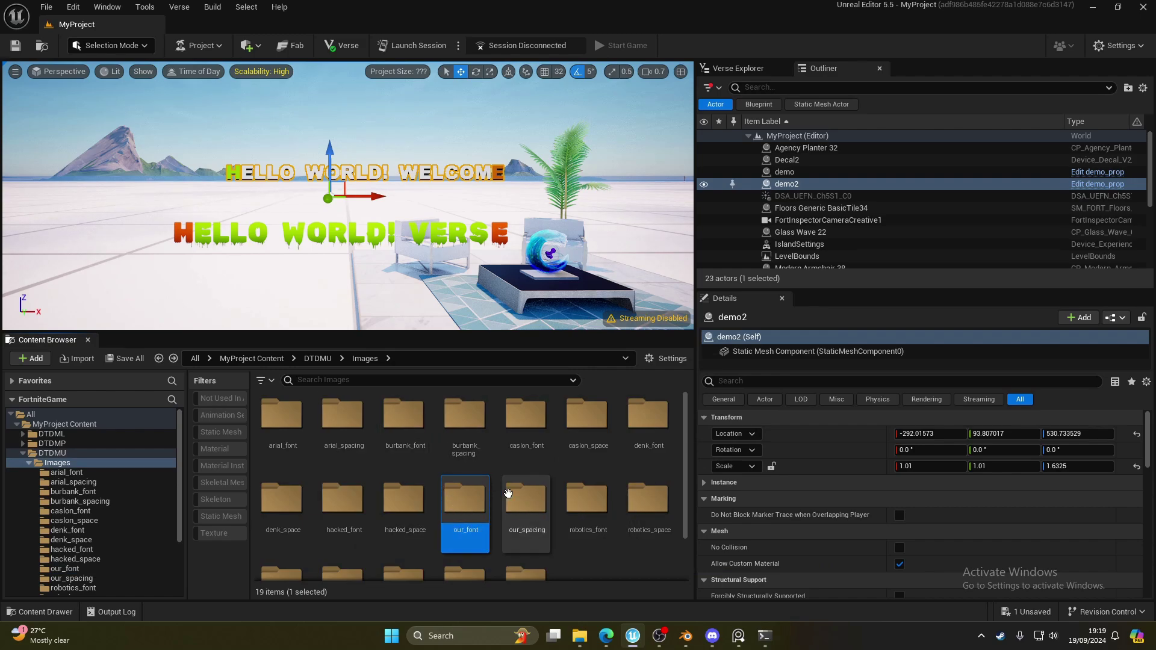
double_click(517, 508)
left_click(580, 636)
key("alt+Left")
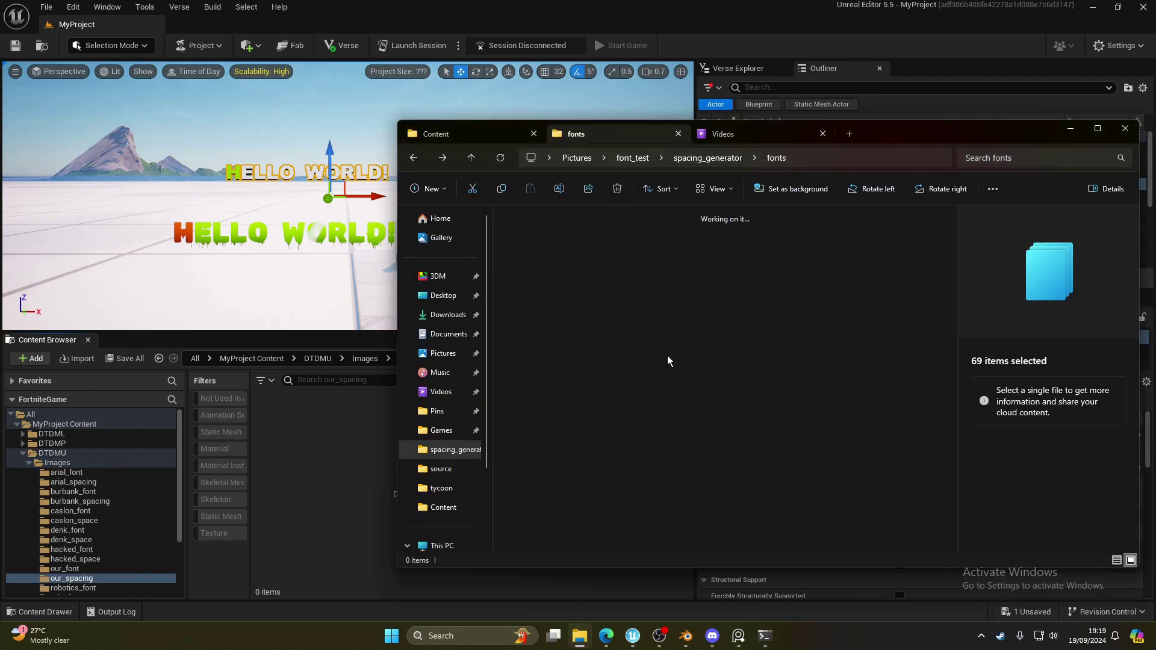
double_click(659, 244)
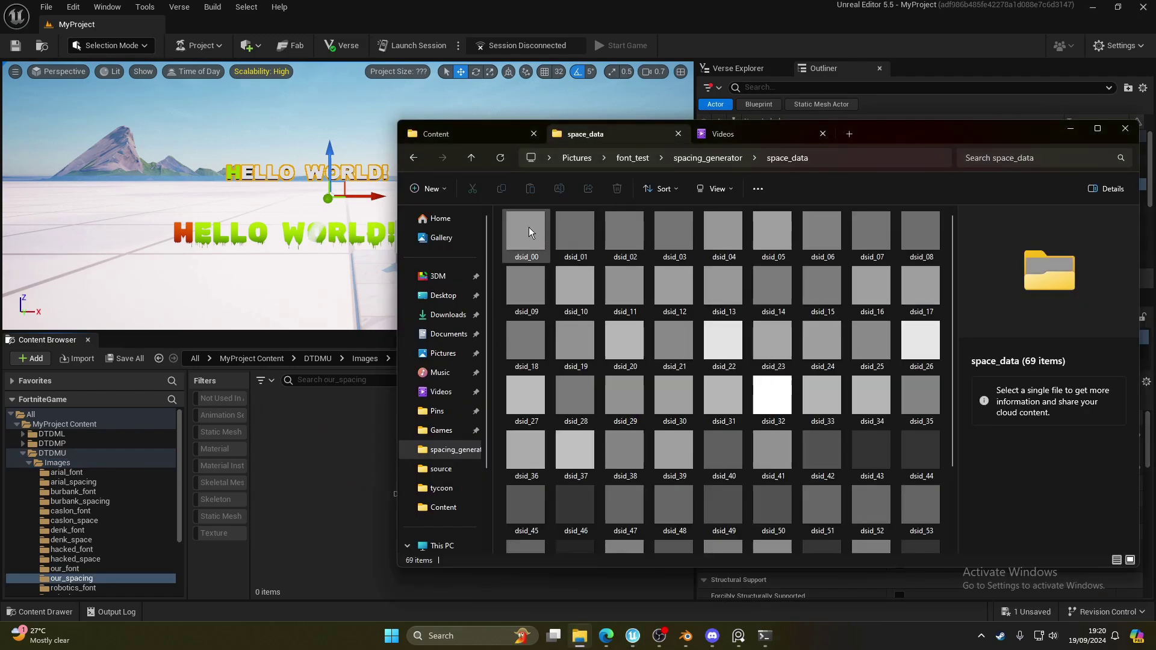
key("ctrl+a")
left_click_drag(562, 241, 348, 459)
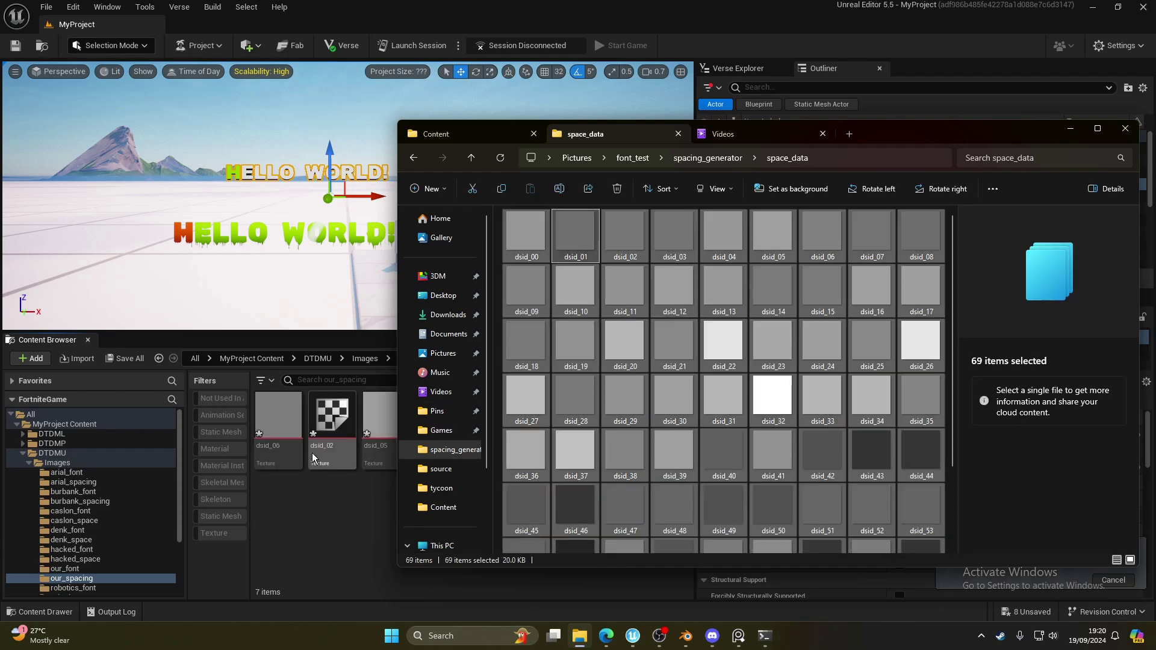
left_click(309, 514)
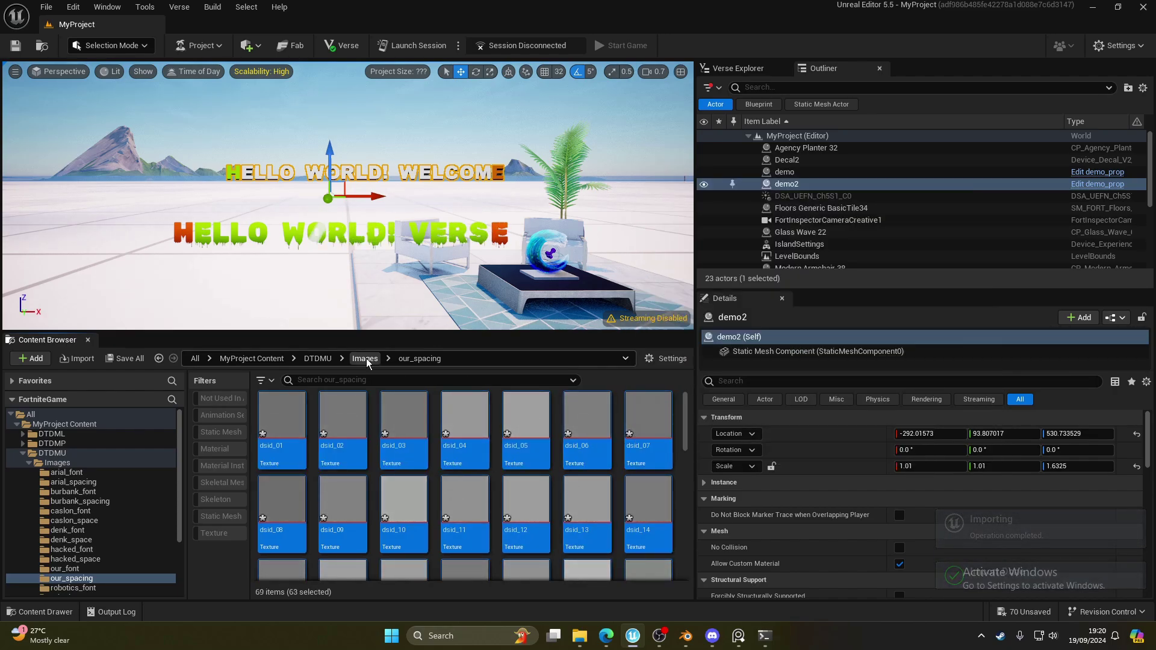
Step: Create a texture array from all the imported dsid spacing textures and name it our_spacing
left_click(409, 449)
left_click(288, 419)
key("ctrl+a")
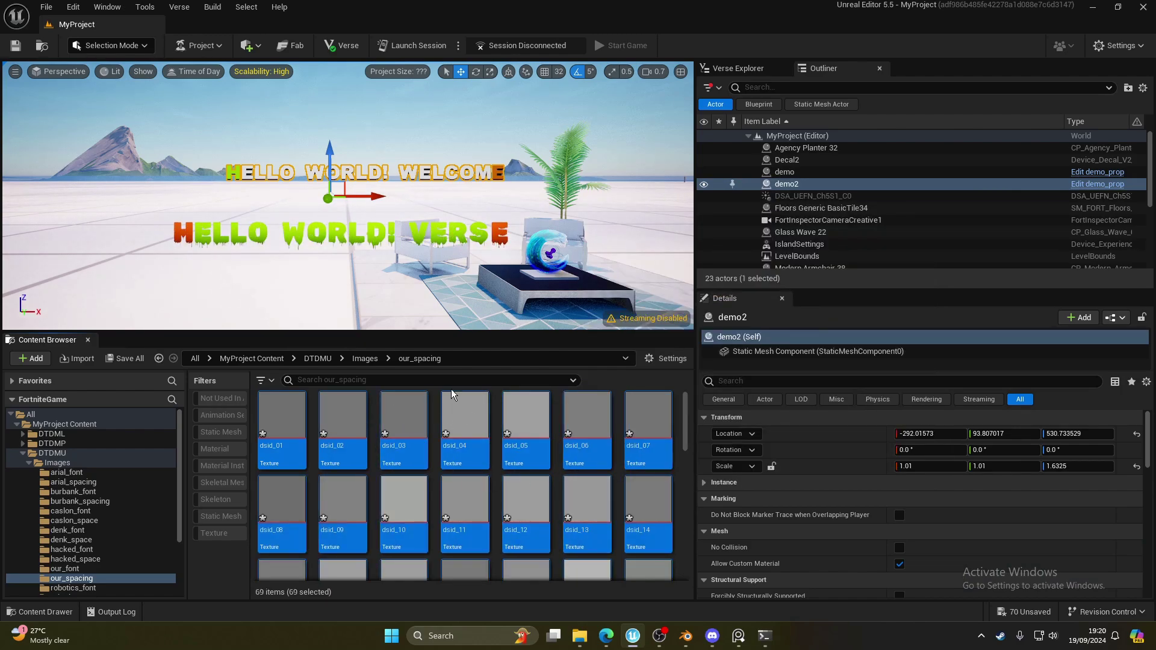
right_click(402, 428)
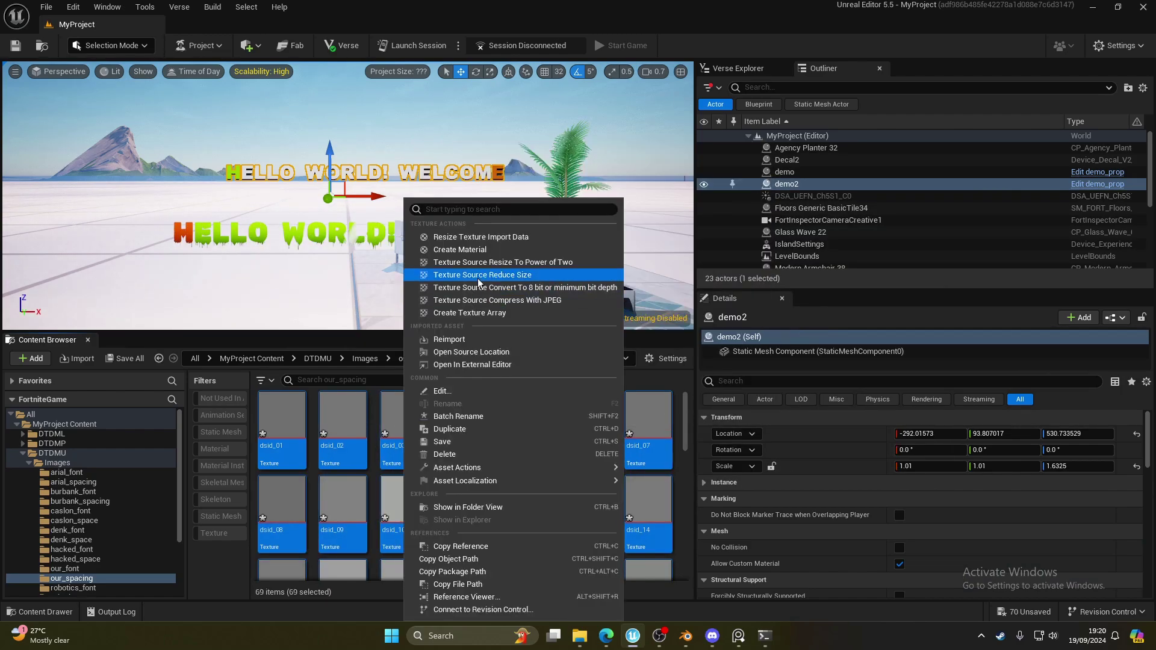
left_click(526, 313)
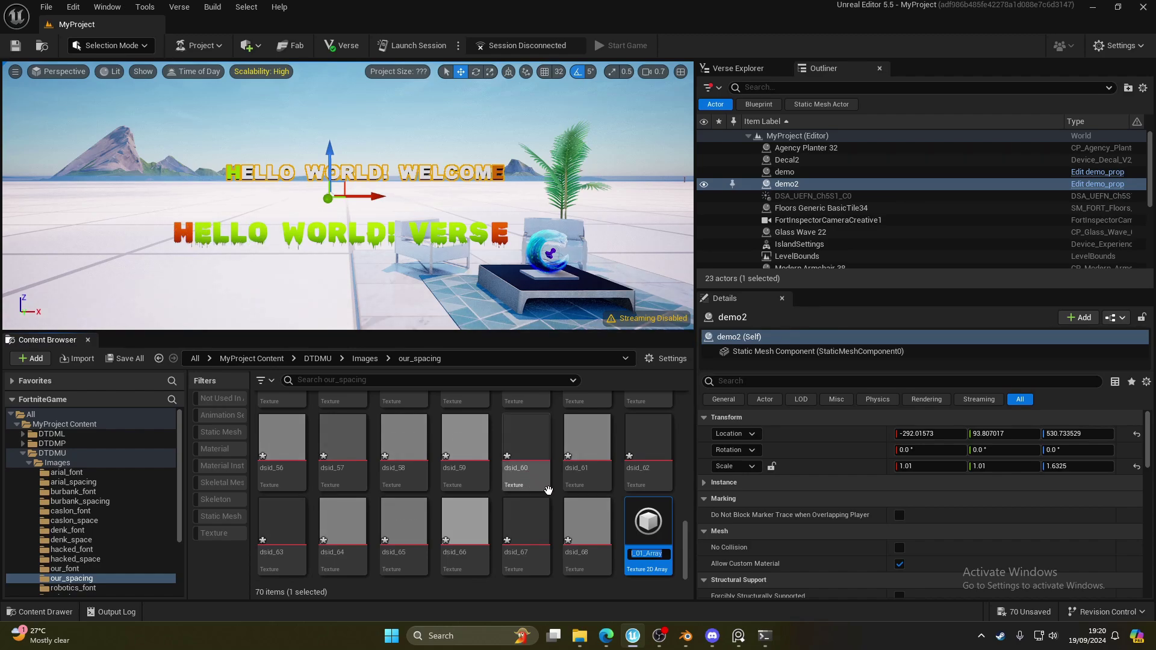
type("our_")
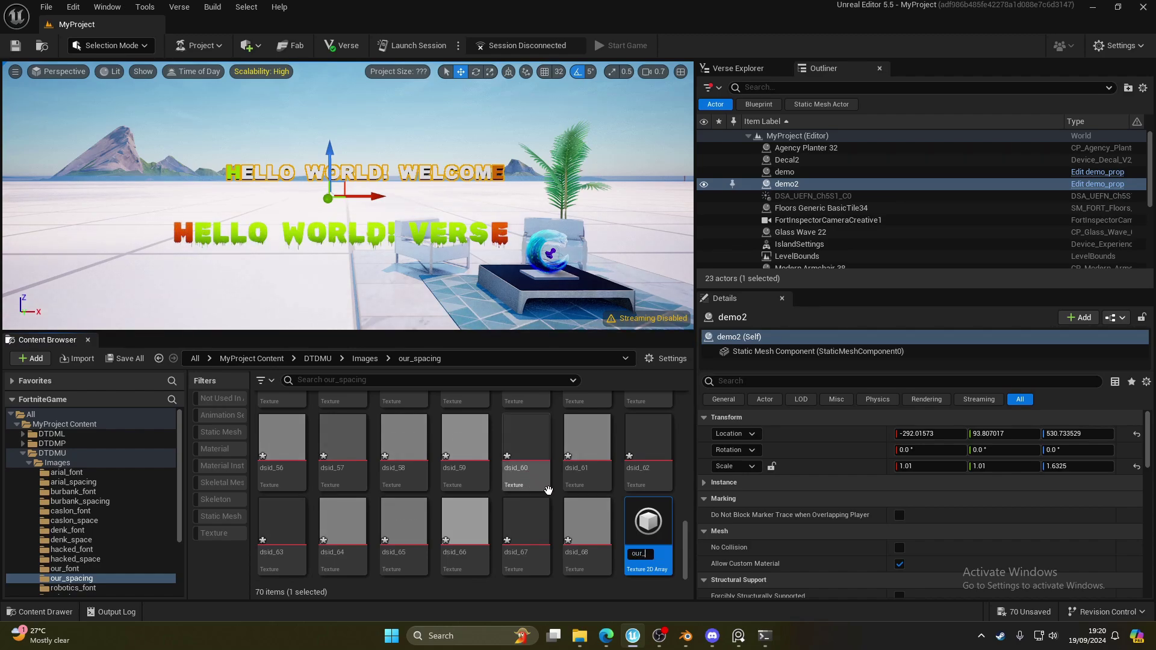
type("spacing")
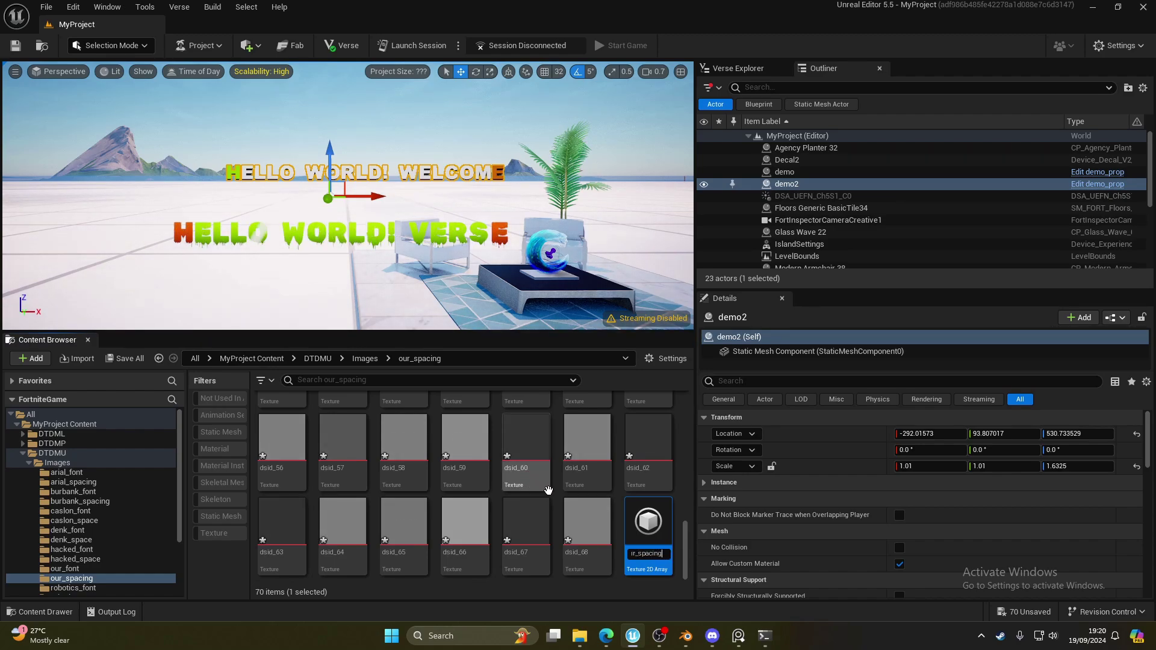
key("Return")
Step: Set the compression of the our_spacing texture array to Masks (no sRGB) and close its editor
double_click(646, 530)
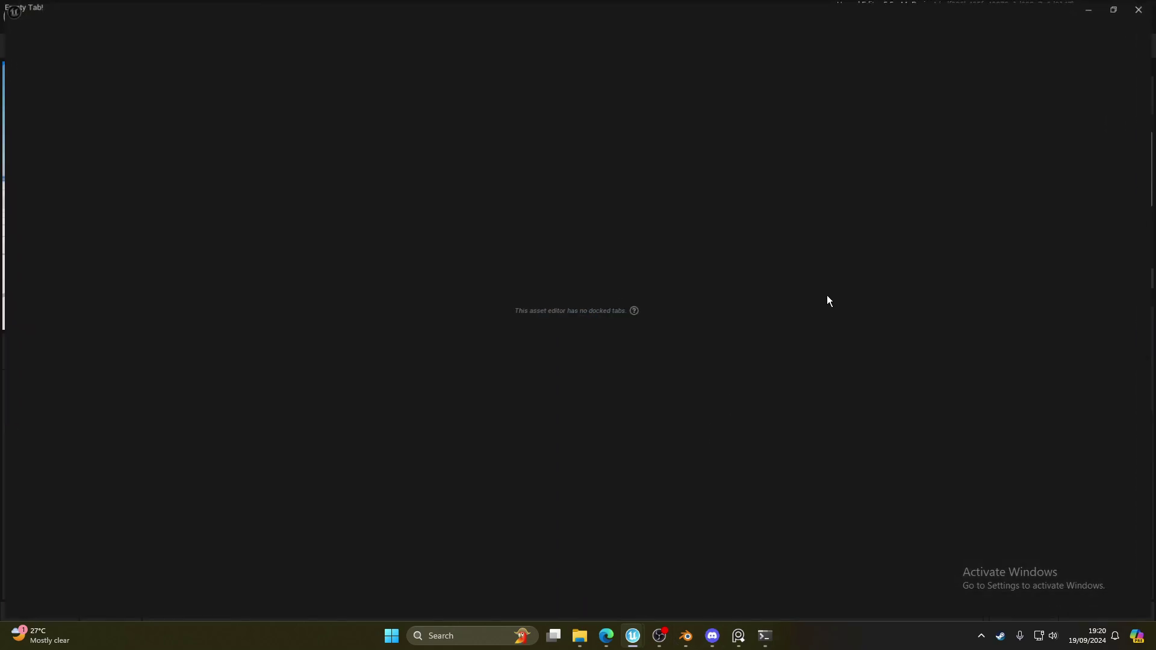
left_click(1063, 374)
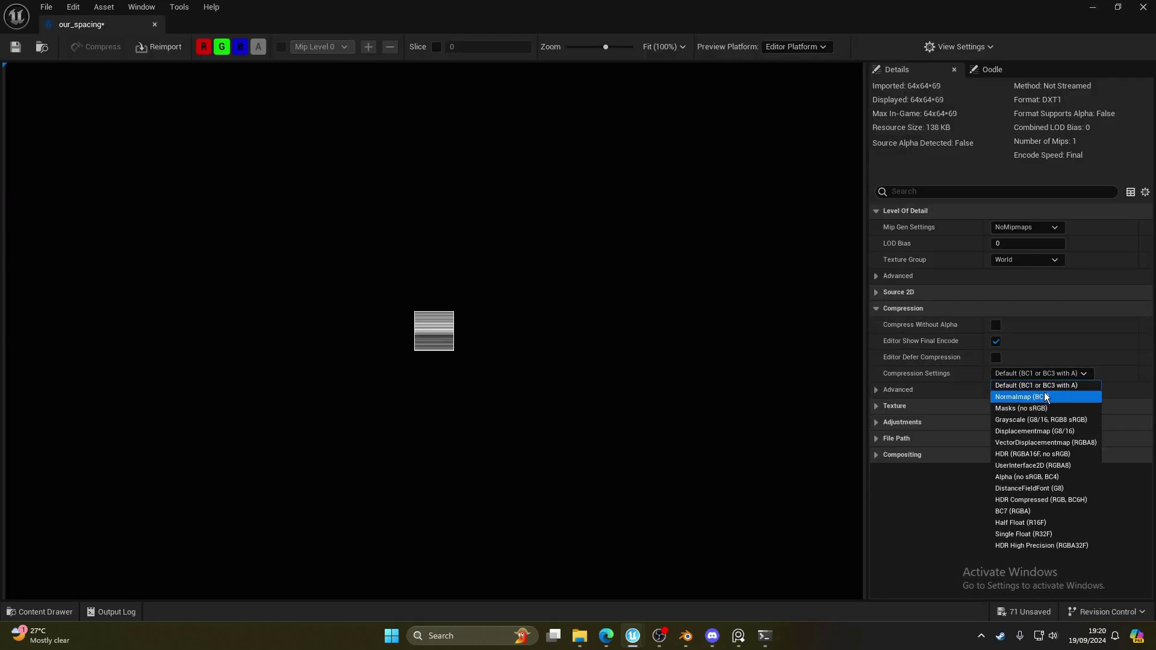
left_click(1044, 410)
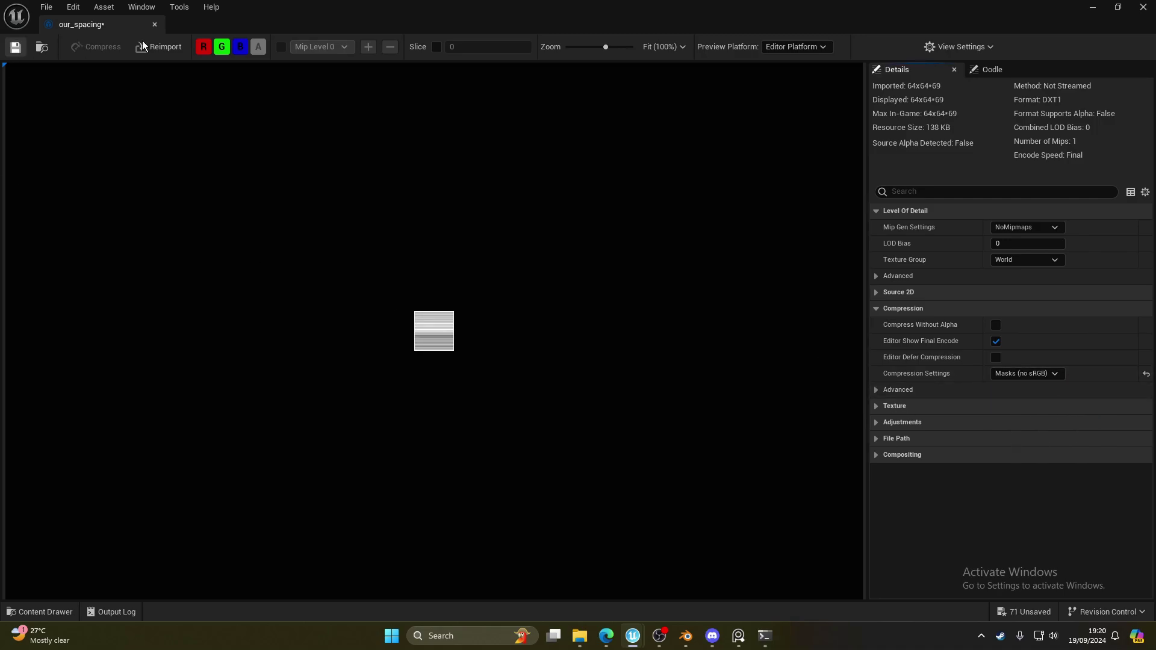
left_click(156, 24)
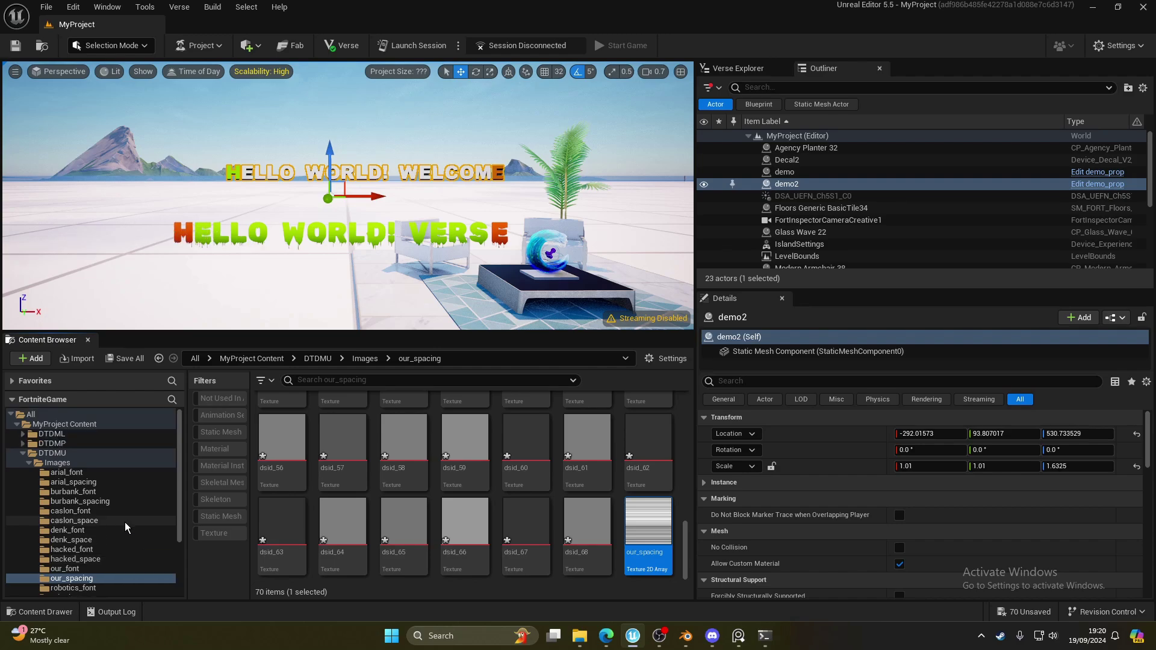
Step: Open the Vchar_20_Inst material instance from the static mesh component of the demo prop
left_click(71, 454)
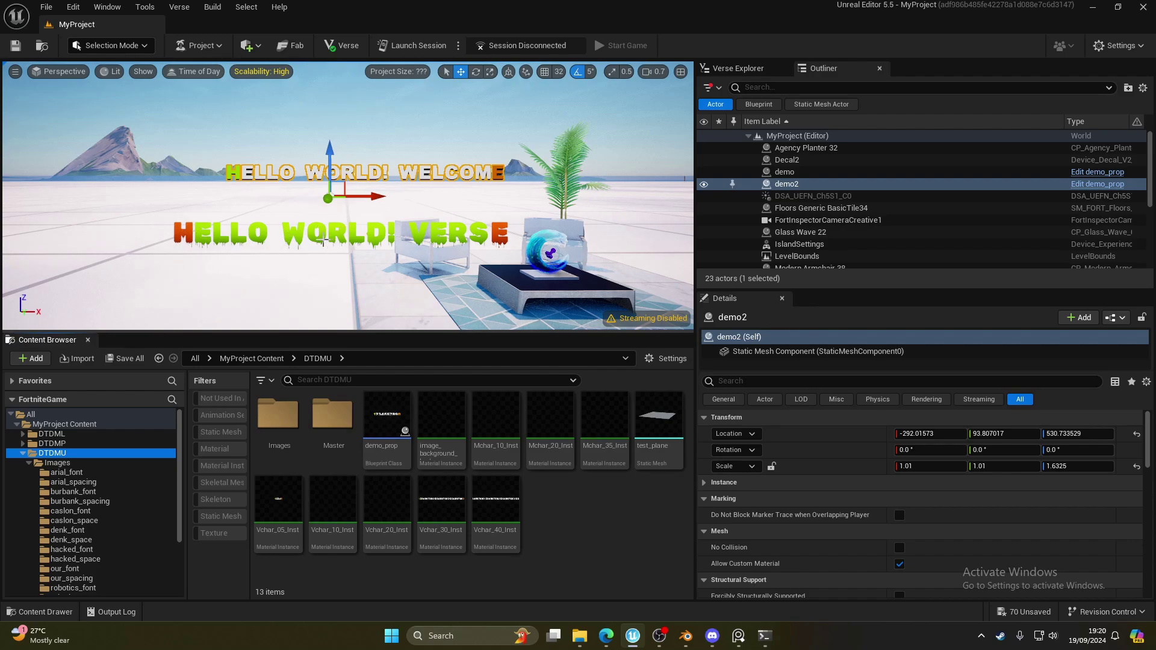
left_click(371, 228)
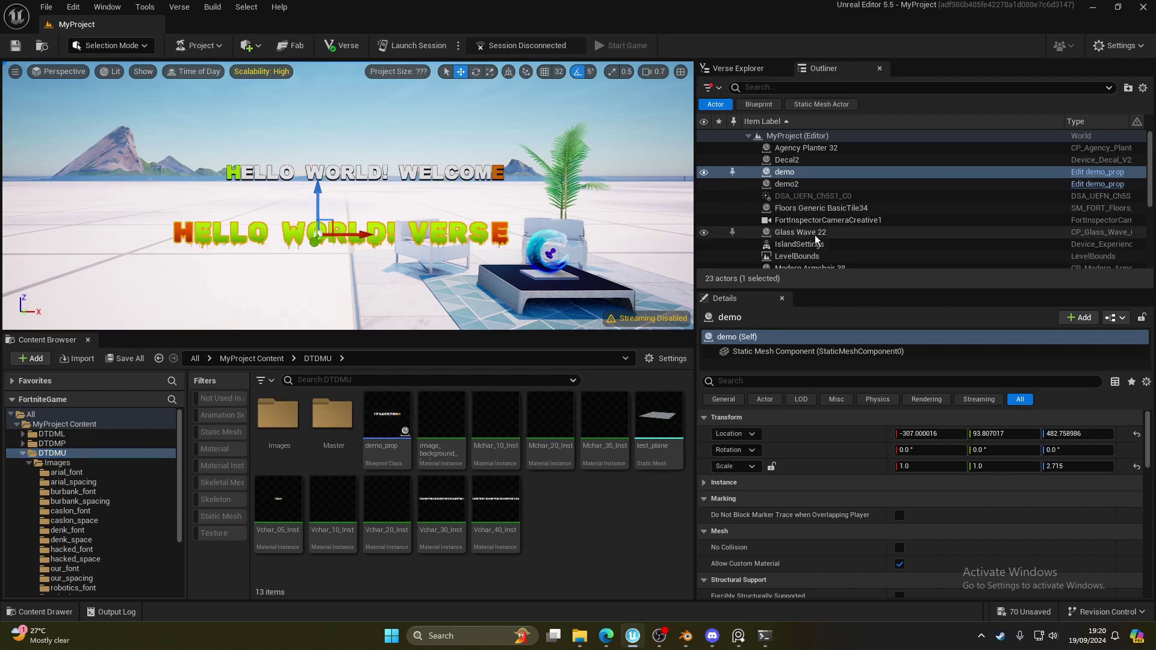
left_click(775, 351)
scroll(909, 463, "down", 3)
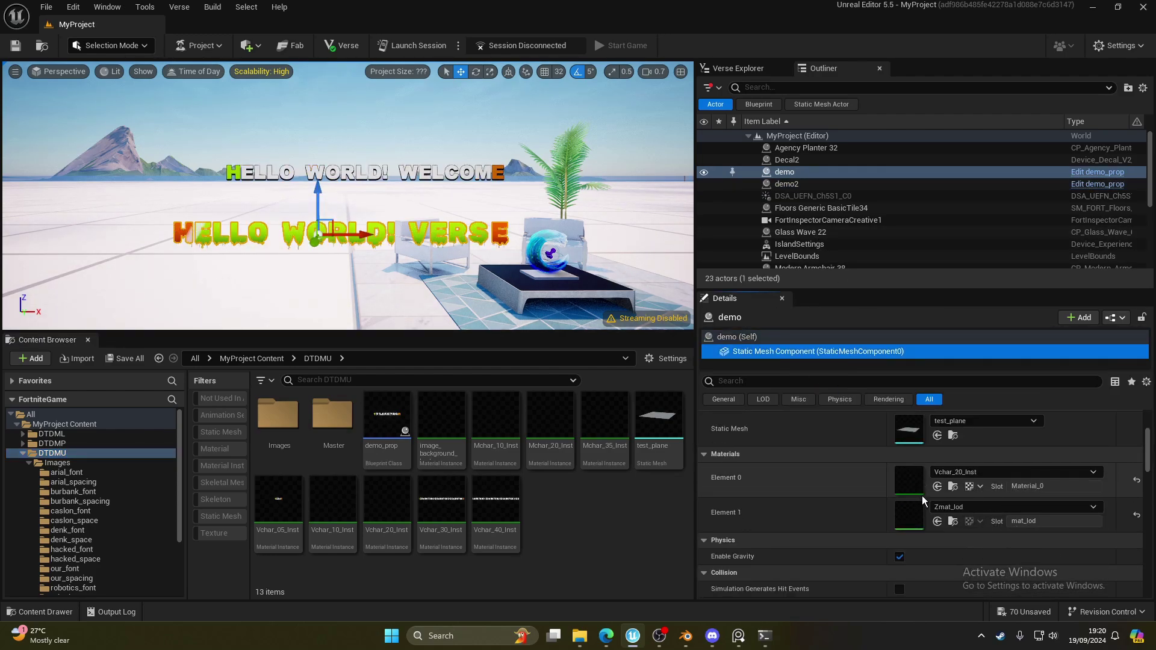
double_click(912, 479)
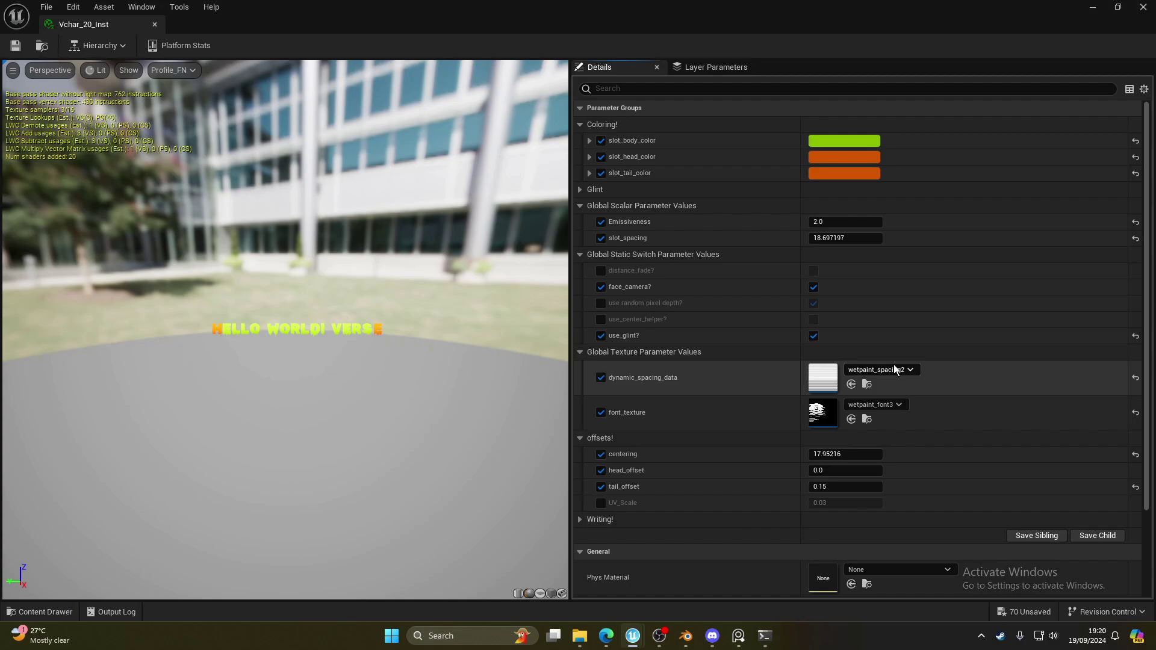
left_click(881, 370)
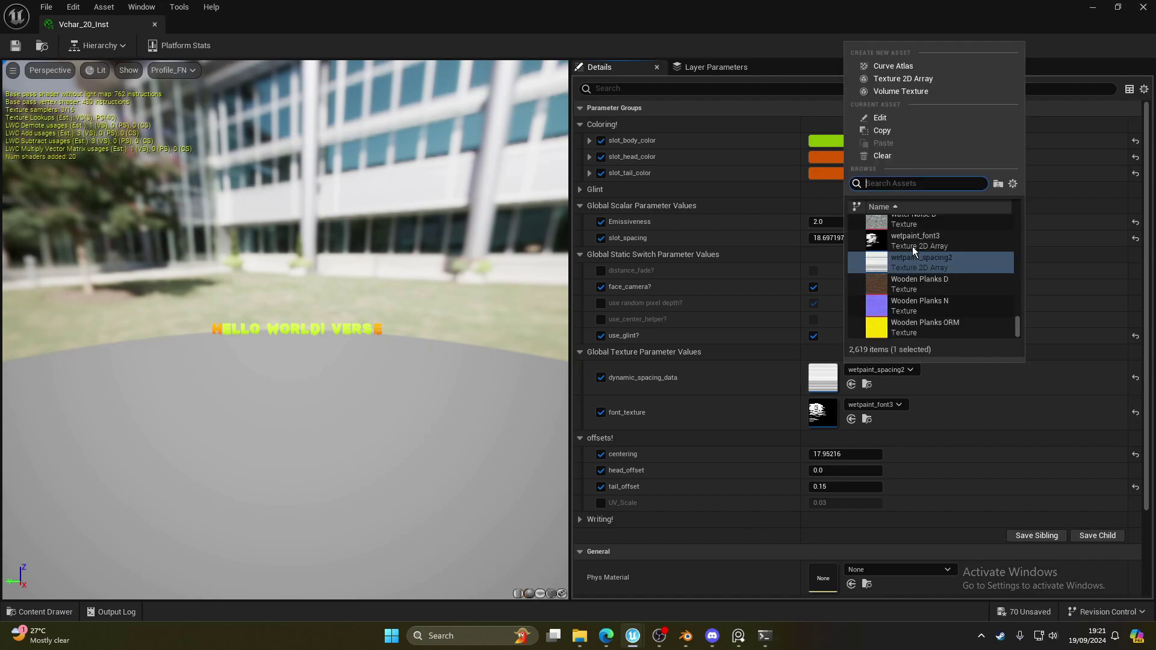
type("our_space")
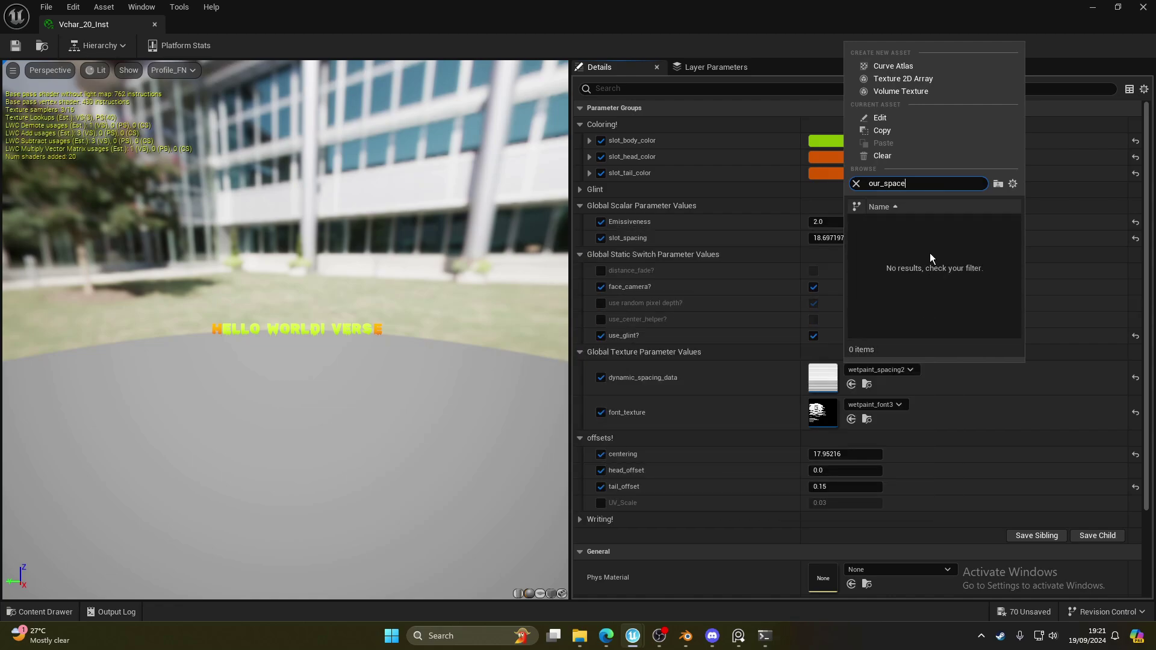
key("BackSpace")
scroll(931, 306, "down", 5)
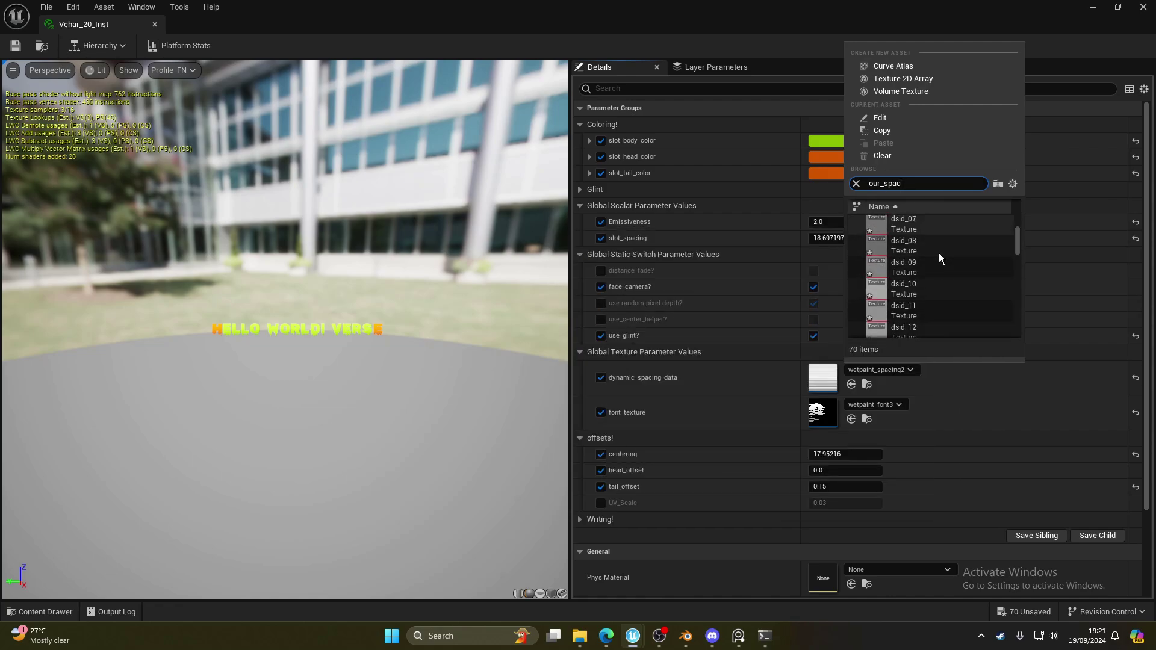
left_click(1012, 245)
Step: Assign the our_spacing texture array to the dynamic_spacing_data parameter and open the texture choices for font_texture
left_click(868, 372)
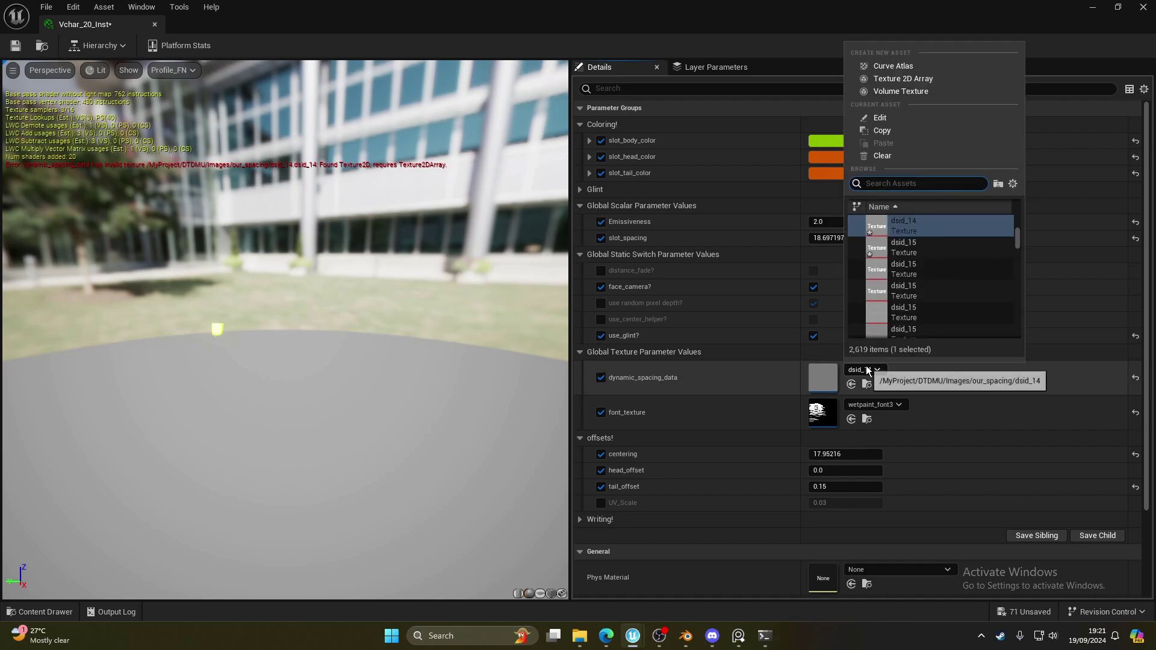
type("our_")
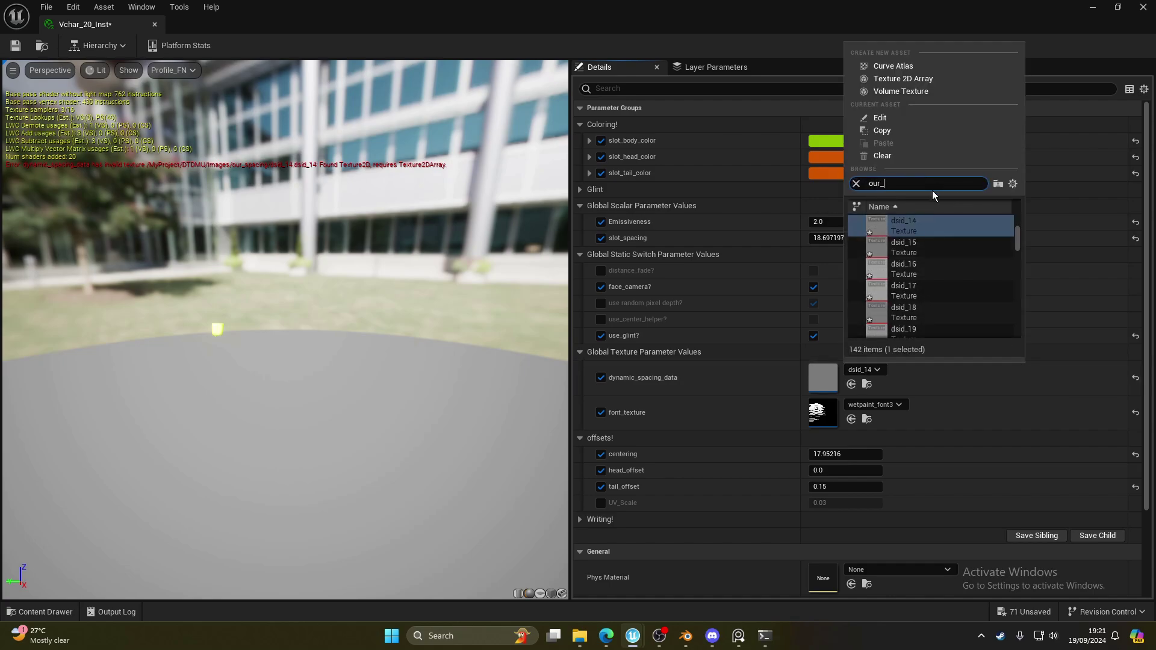
type("space")
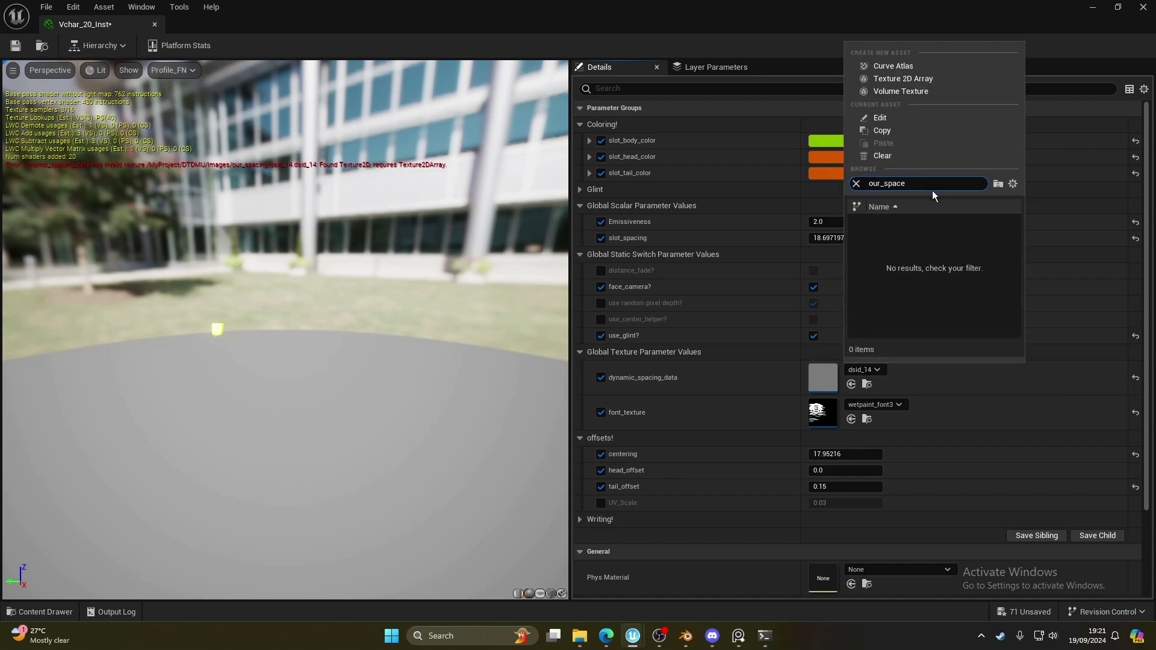
key("BackSpace")
type("ing")
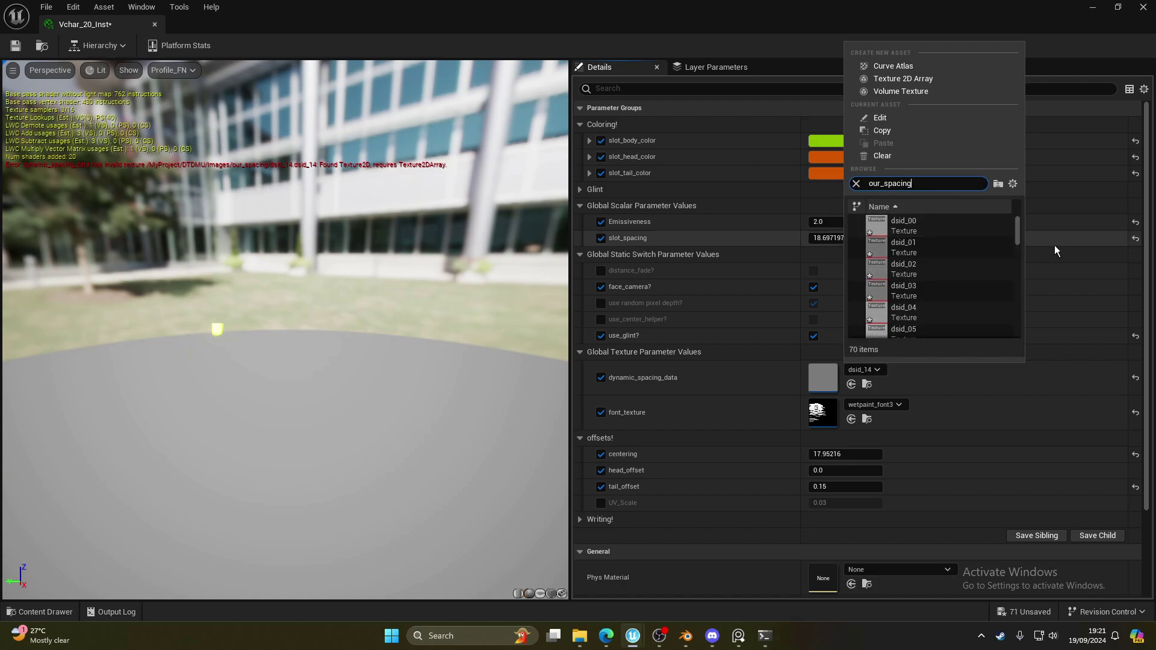
left_click_drag(1017, 227, 1013, 351)
left_click(913, 328)
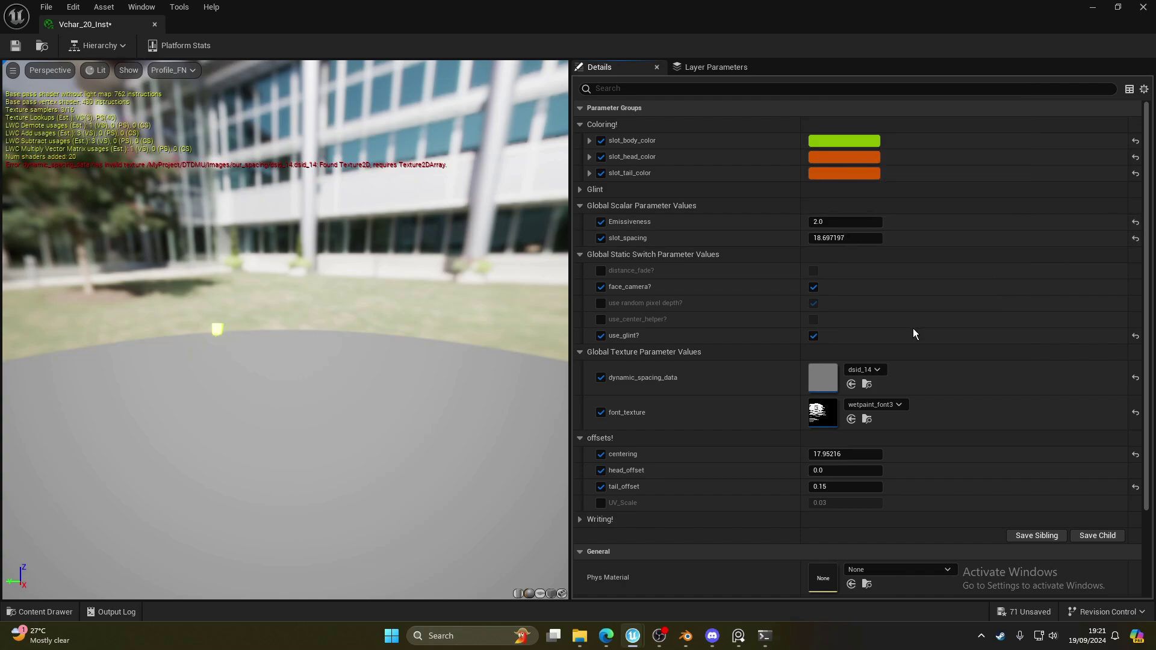
left_click(883, 405)
key("ctrl+y")
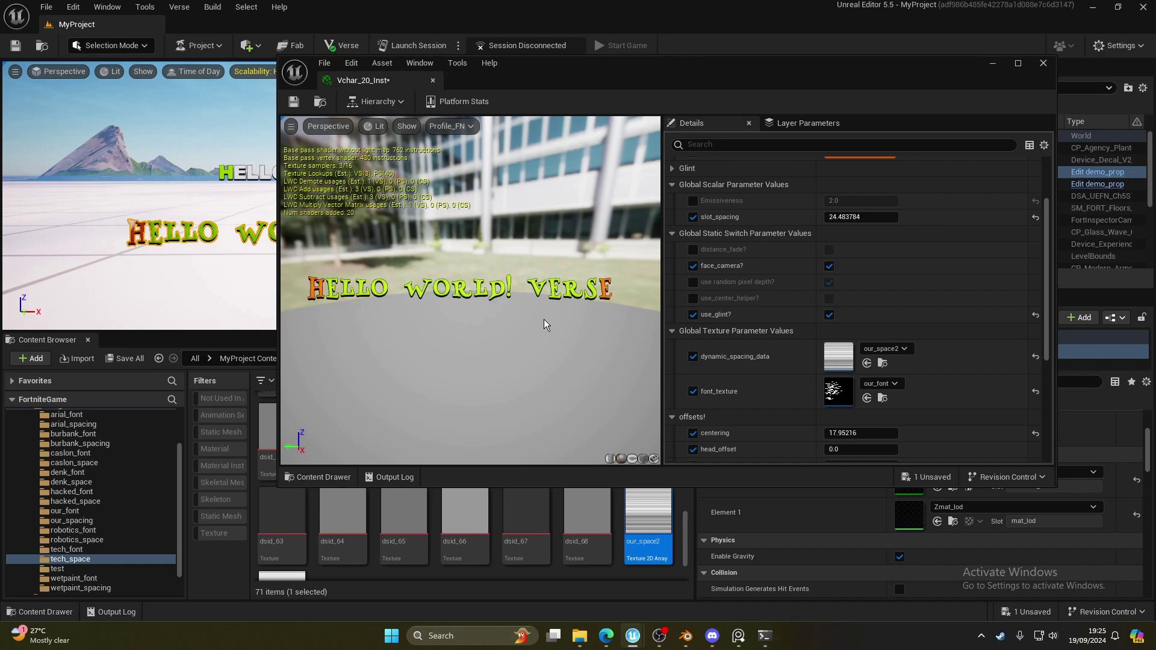
Step: Reduce the slot_spacing of the text material instance to about 21.84
scroll(816, 258, "up", 2)
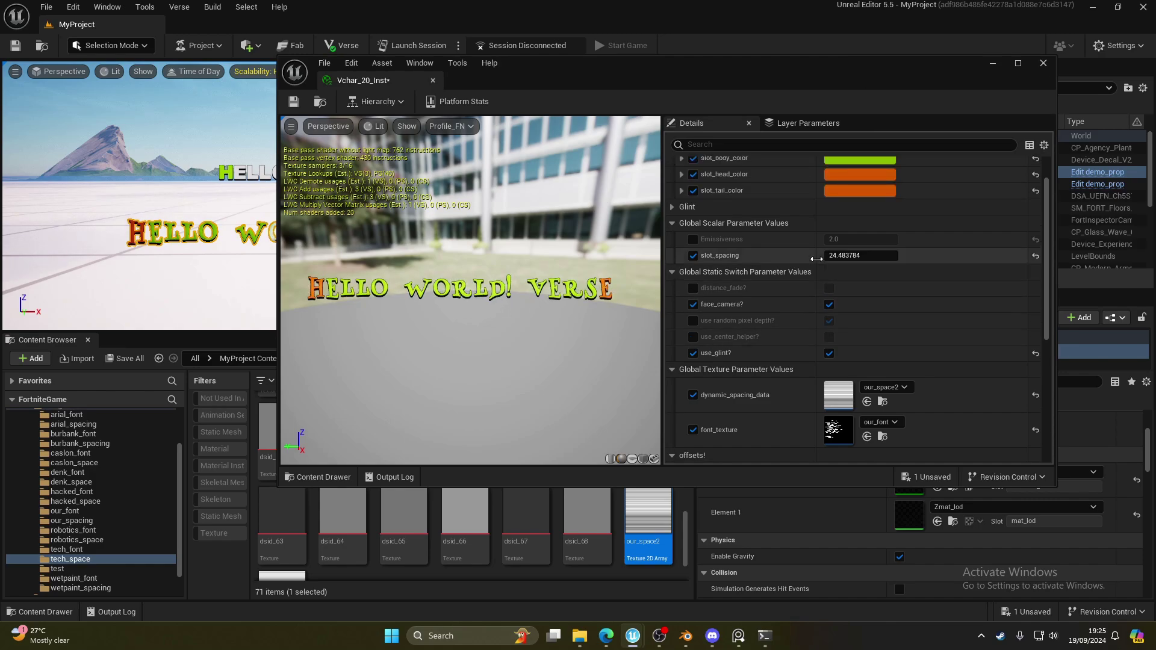
mouse_move(866, 255)
left_mouse_down()
mouse_move(844, 256)
mouse_move(854, 255)
left_mouse_up()
scroll(606, 283, "up", 5)
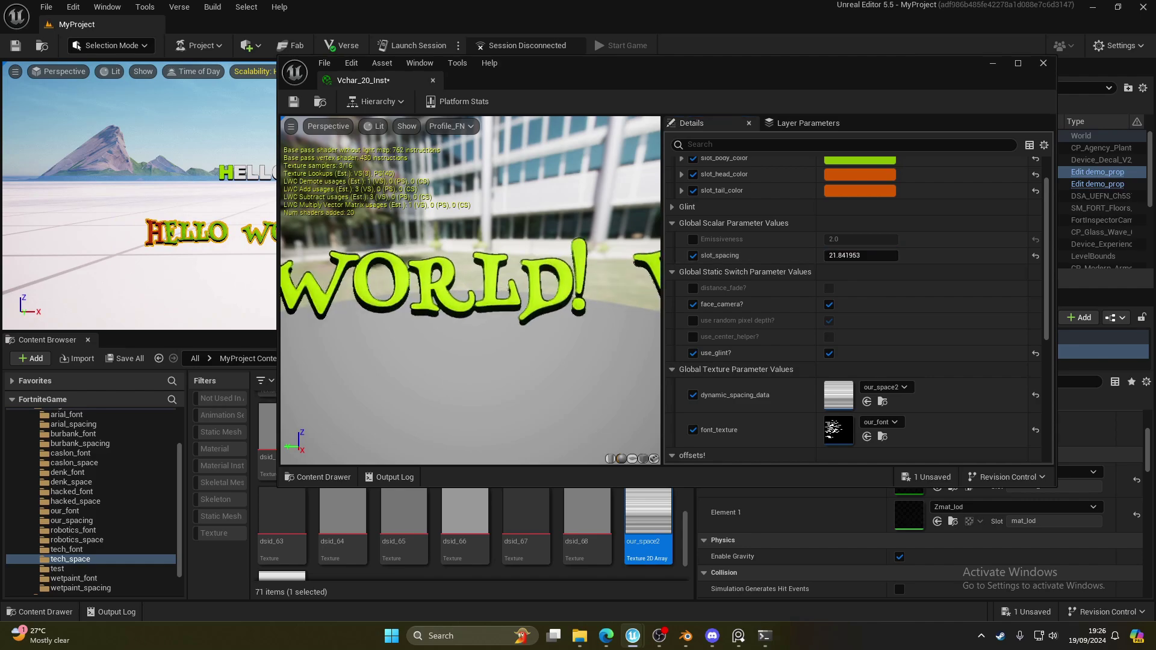
Step: Enable the Emissiveness parameter of the material instance, try a value of 4, and settle on 3
scroll(819, 269, "up", 2)
left_click(693, 278)
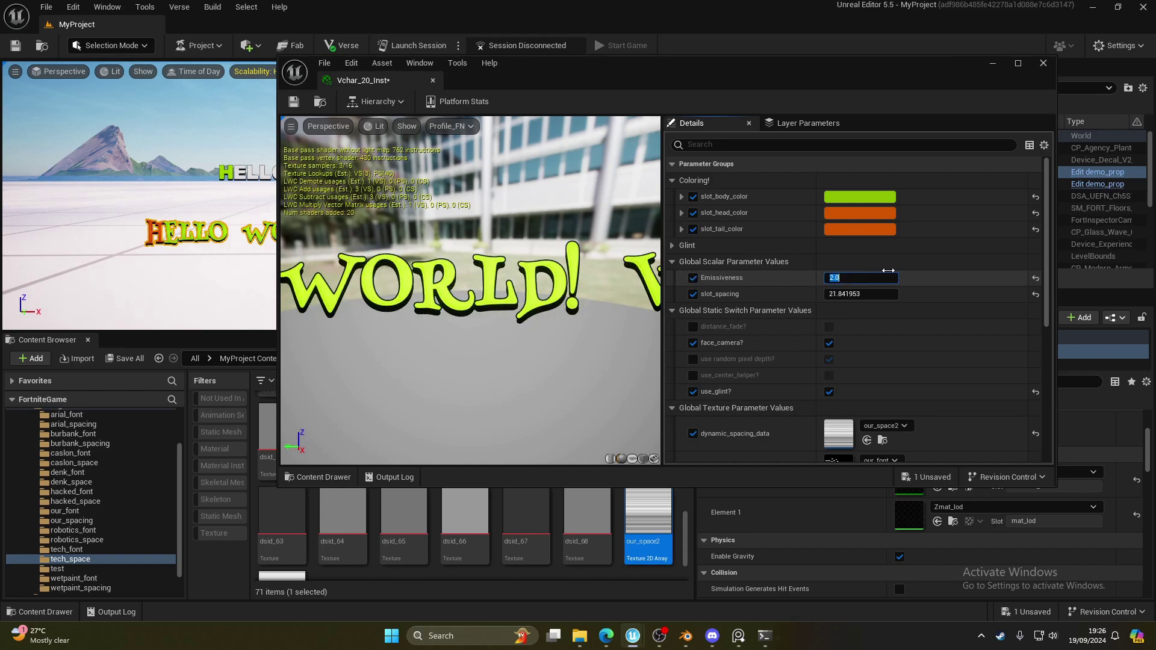
type("4")
key("Return")
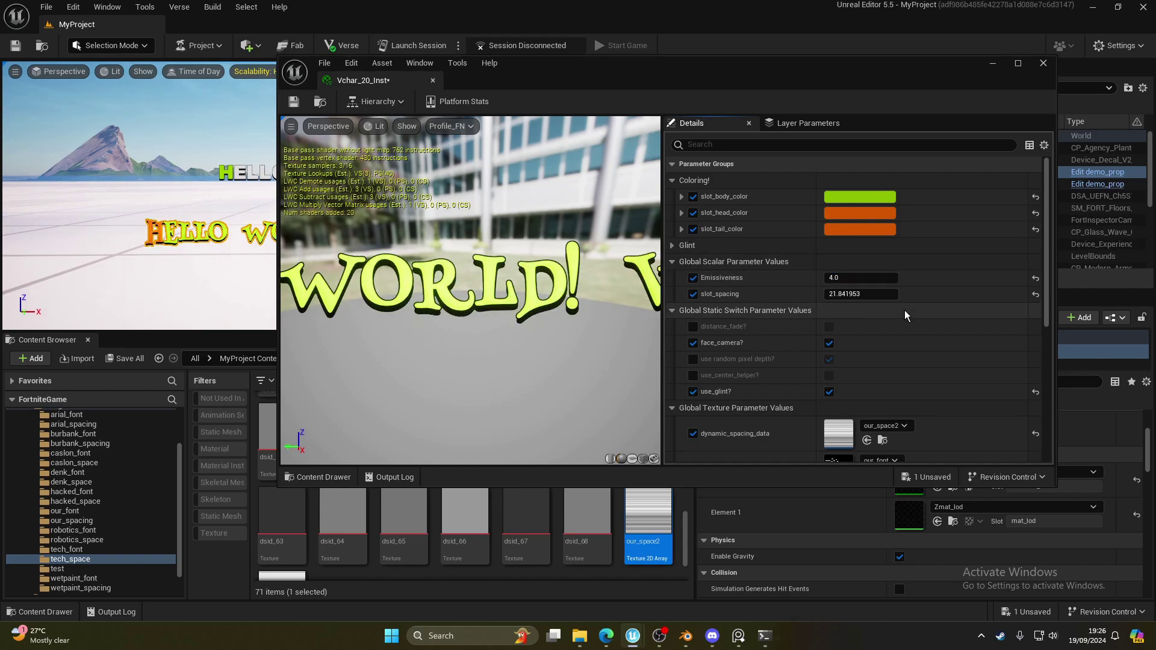
left_click(861, 278)
type("3")
key("Return")
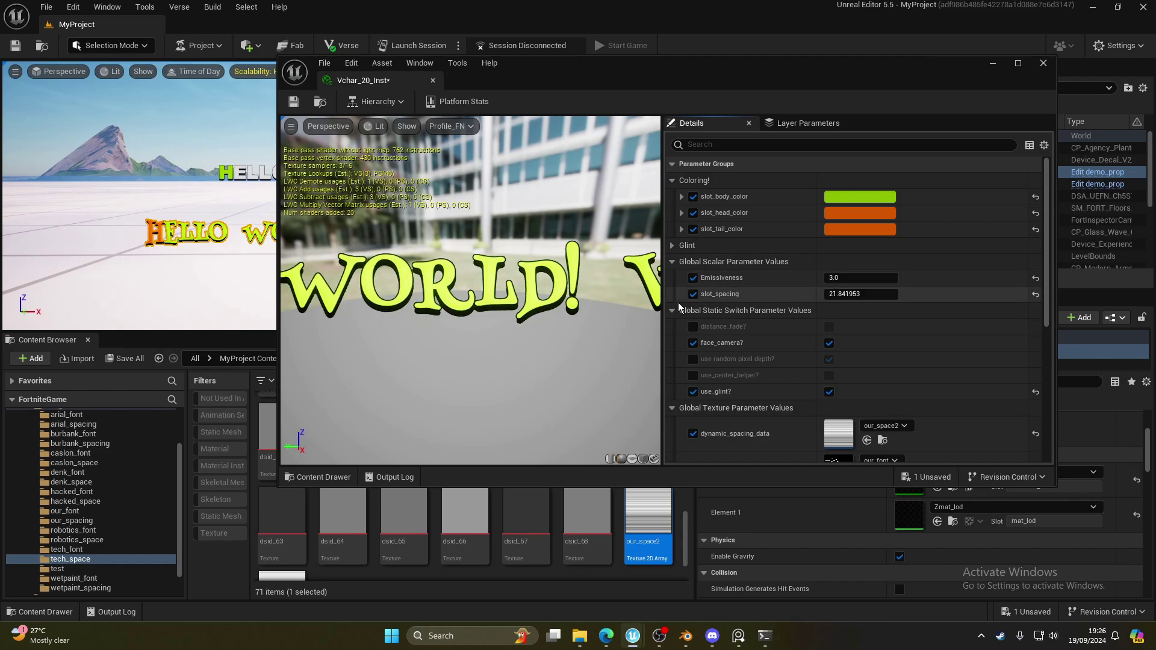
Step: Save the Vchar_20_Inst material instance and close its editor
scroll(517, 305, "down", 3)
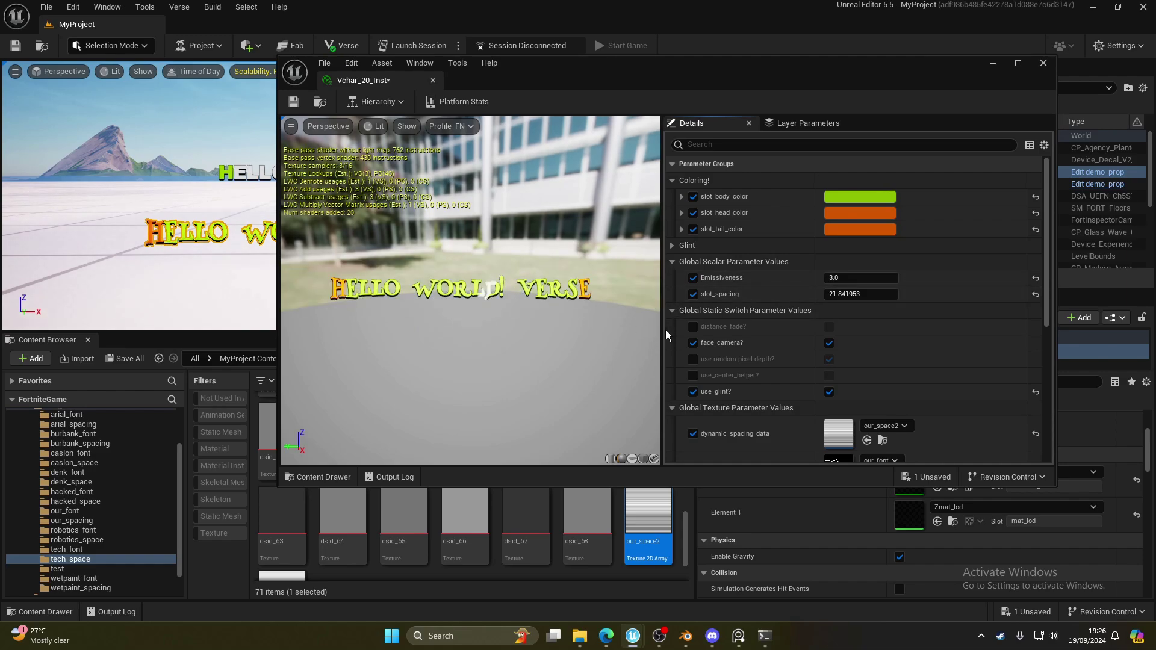
left_click(295, 102)
left_click(432, 80)
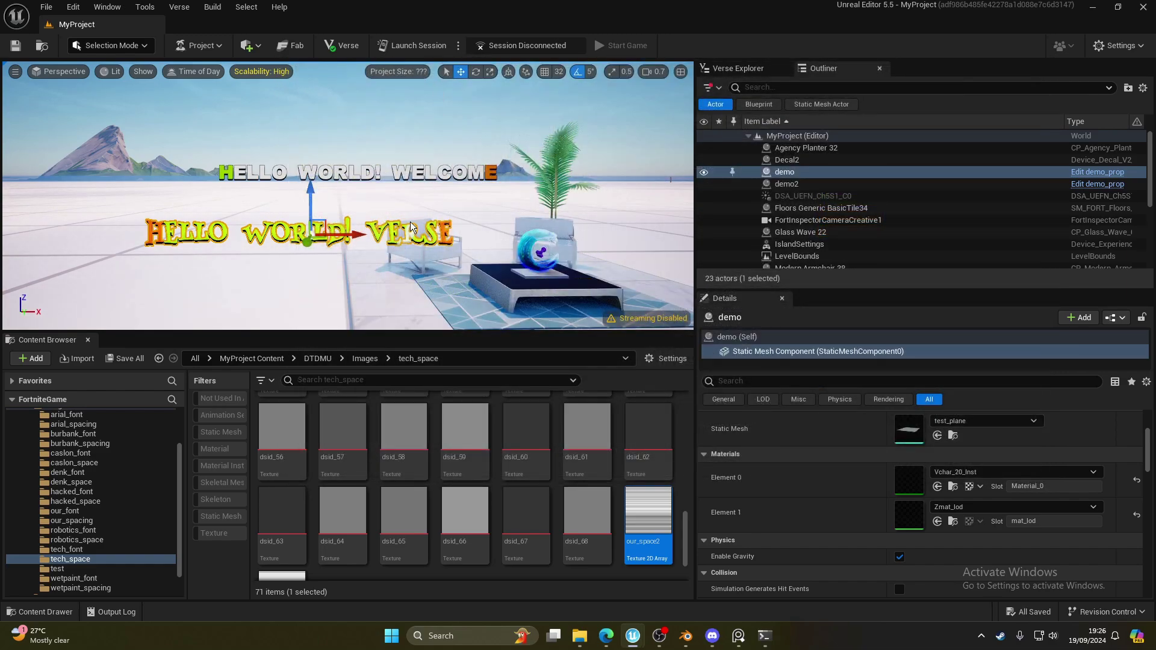
Step: Inspect the custom-font text props in the level from closer up
left_click(457, 209)
key("w")
right_click_drag(457, 210, 429, 207)
key("s")
key("w")
key("s")
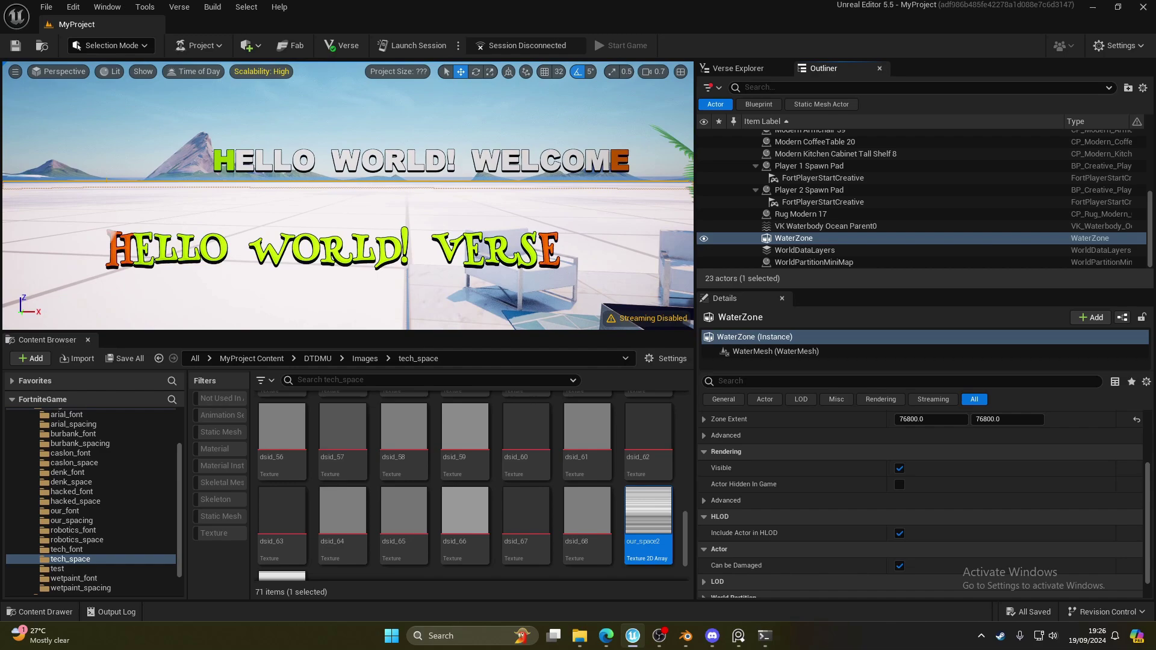